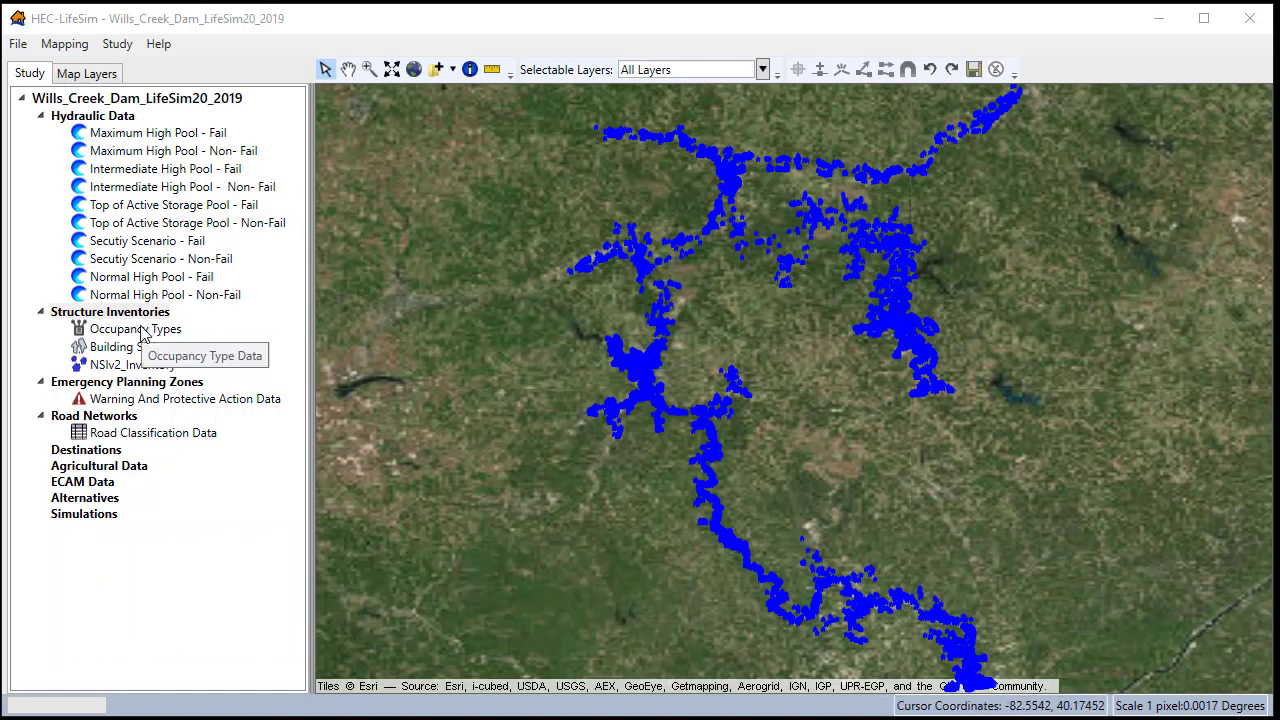
Start importing an emergency planning zone from a shapefile and name it MH_DW_EPZ.
left_click(130, 386)
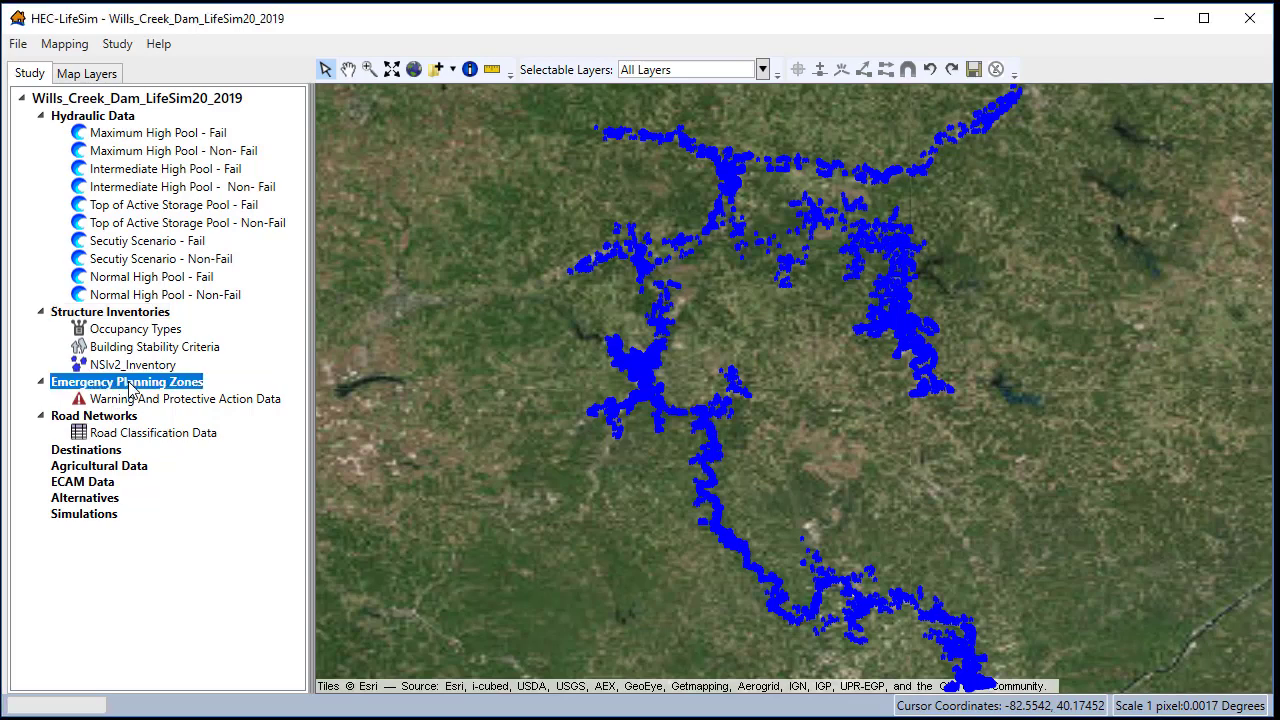
right_click(130, 386)
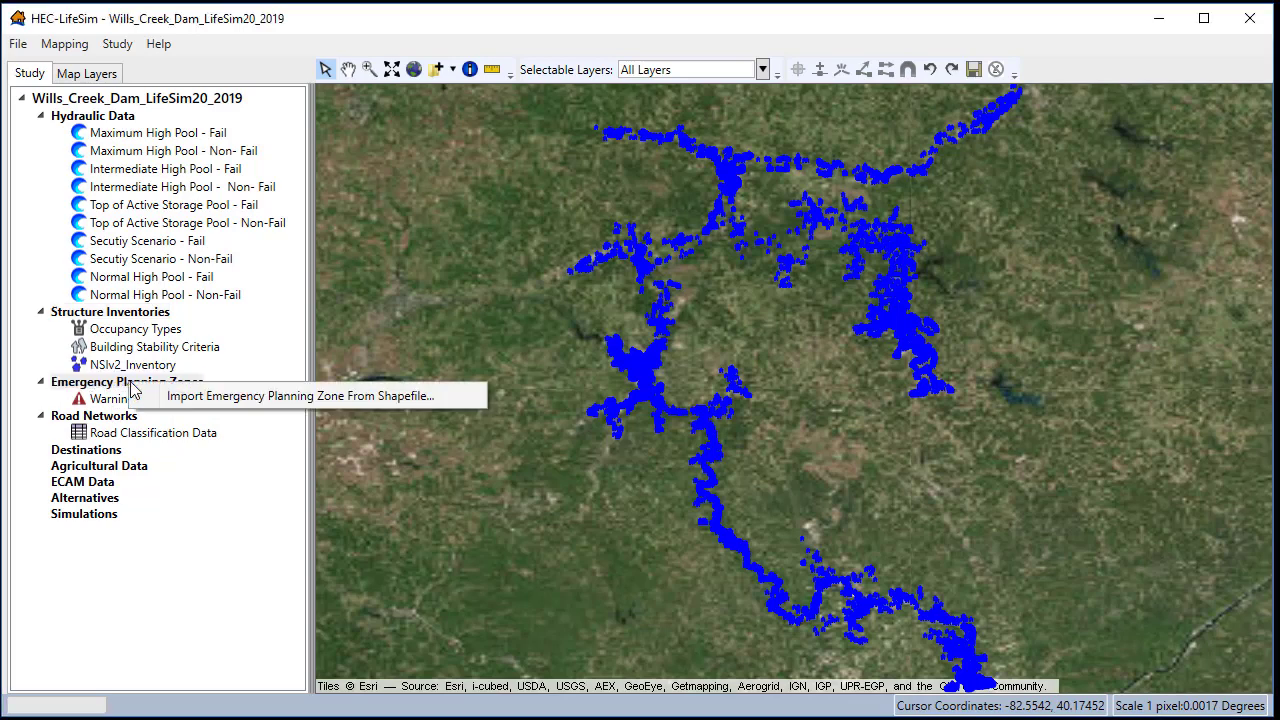
left_click(236, 396)
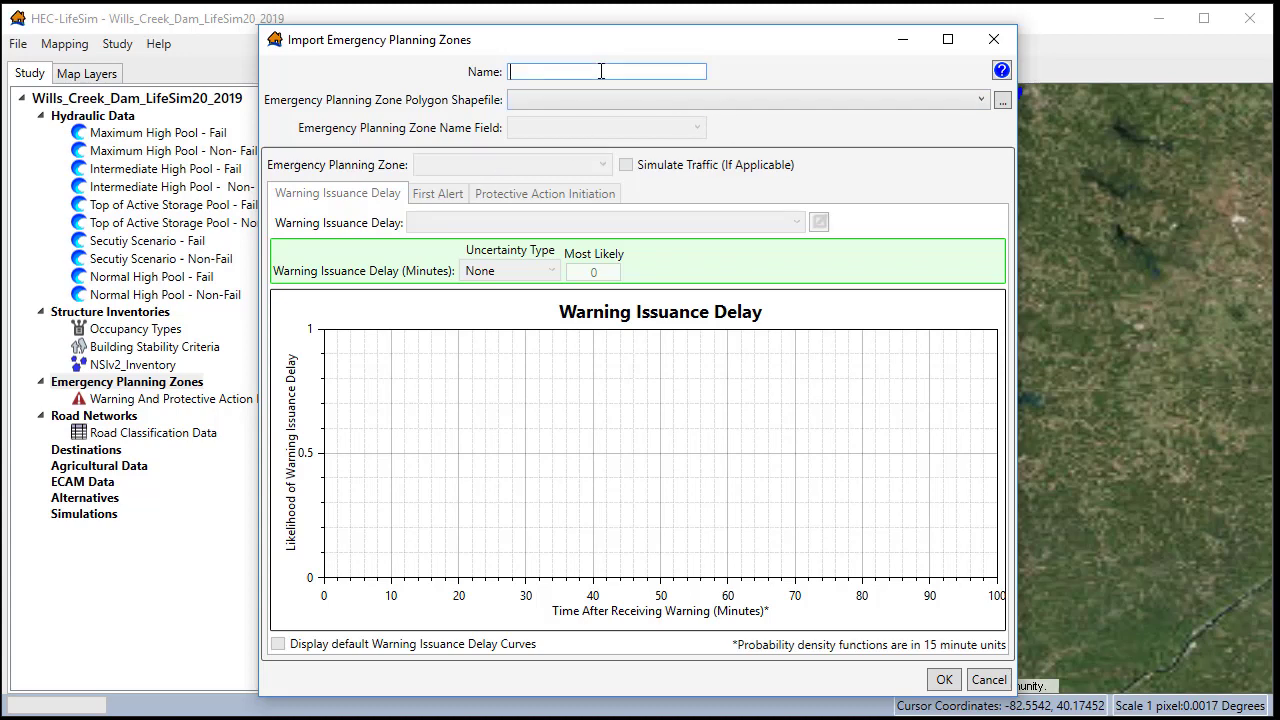
type("MH")
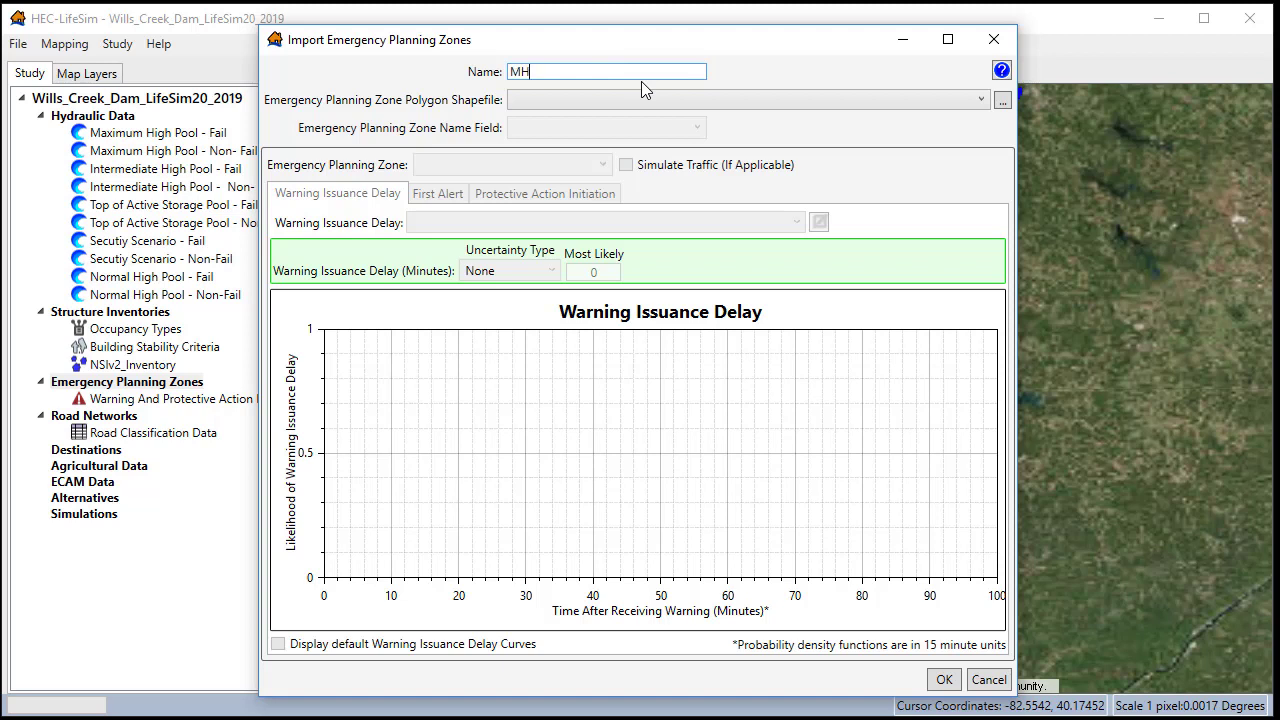
type("_DW_EPZ")
Load MH_DW_EPZ.shp from the DoubleWarningEPZs folder and use Type as the zone name field.
left_click(1002, 100)
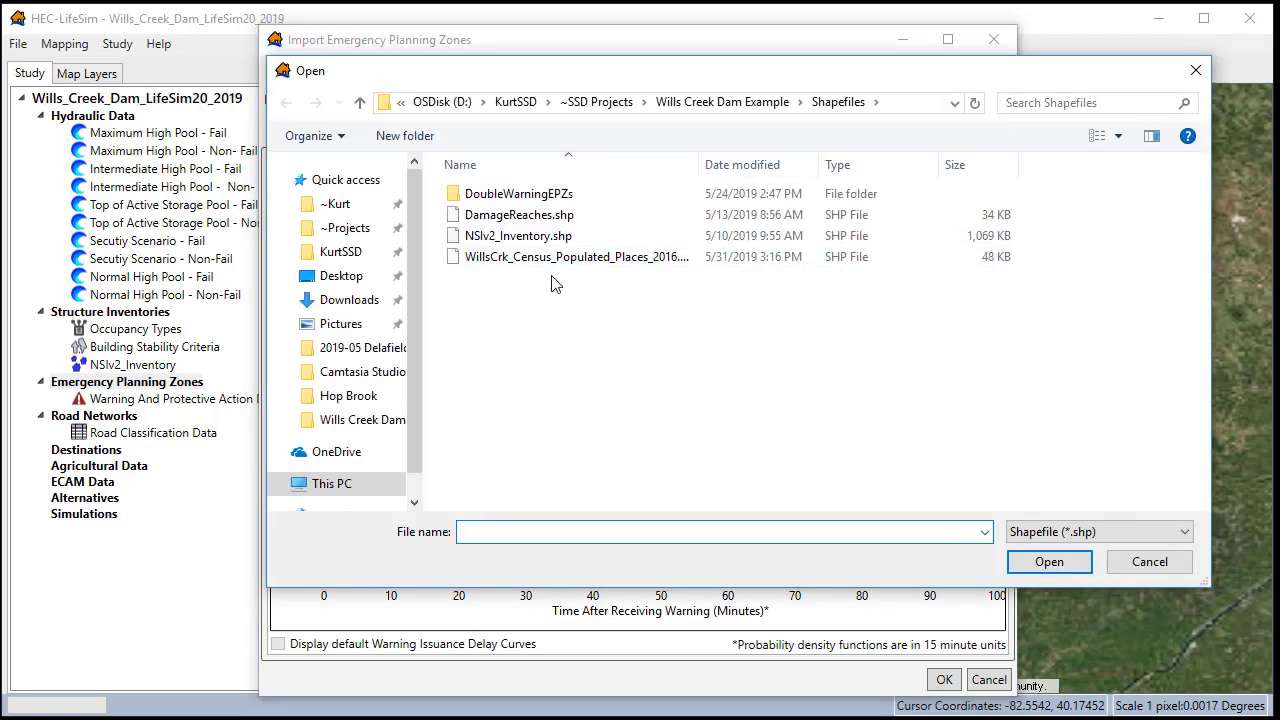
double_click(524, 196)
left_click(508, 215)
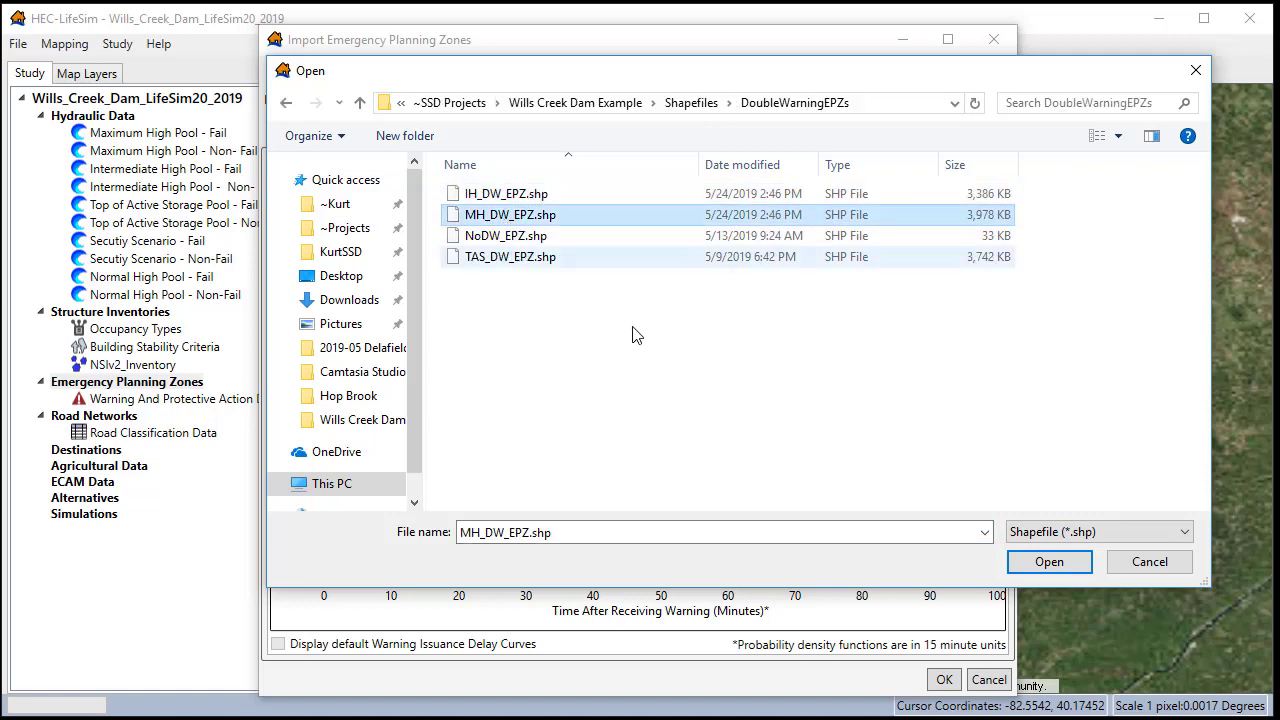
left_click(1045, 562)
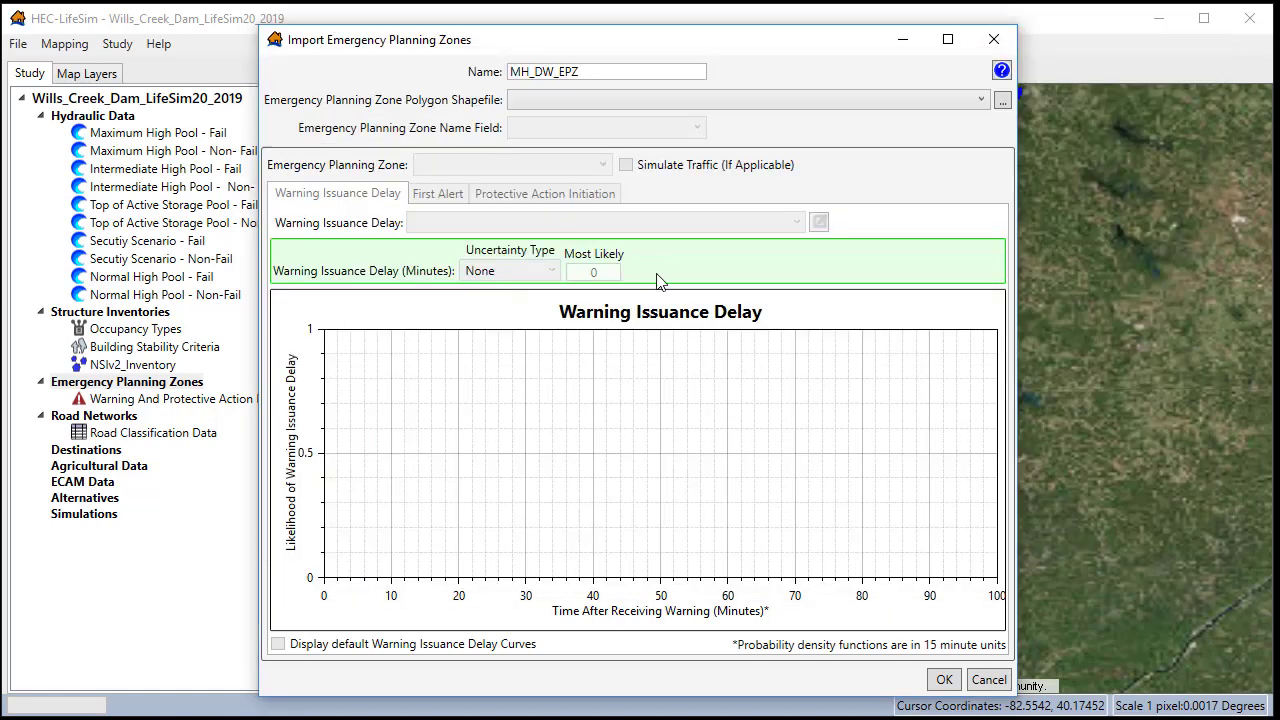
left_click(668, 131)
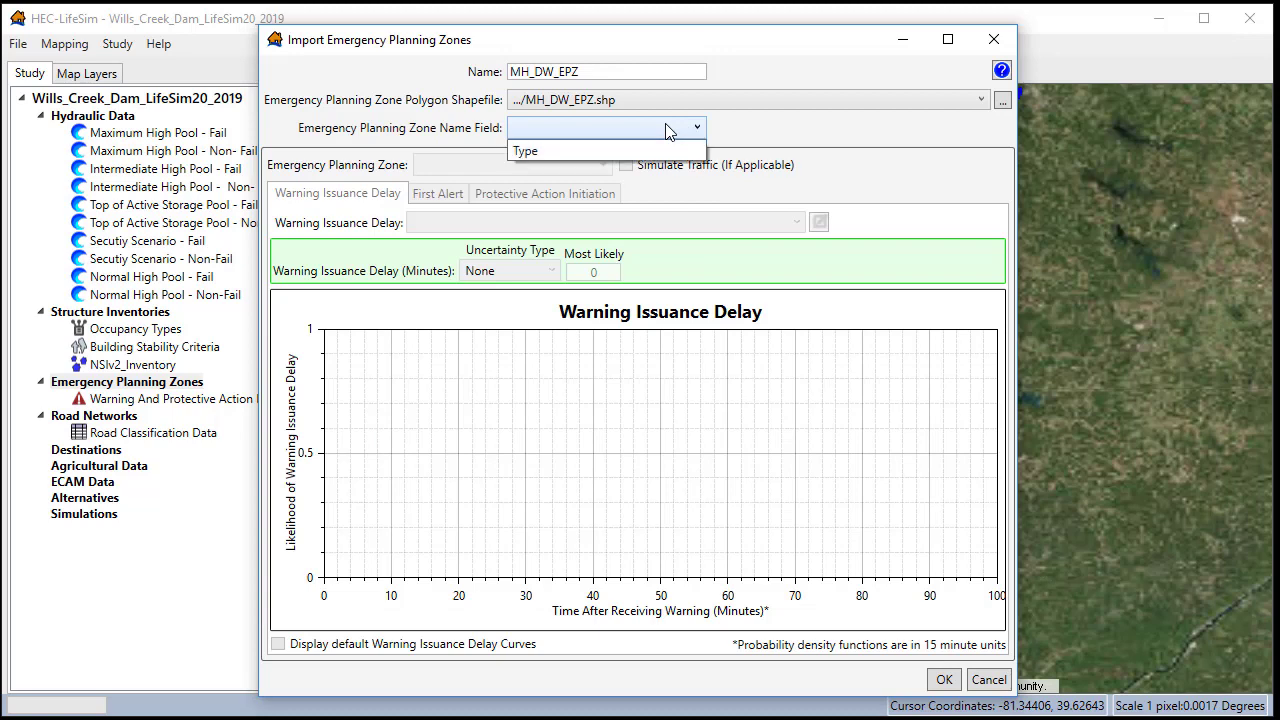
left_click(562, 149)
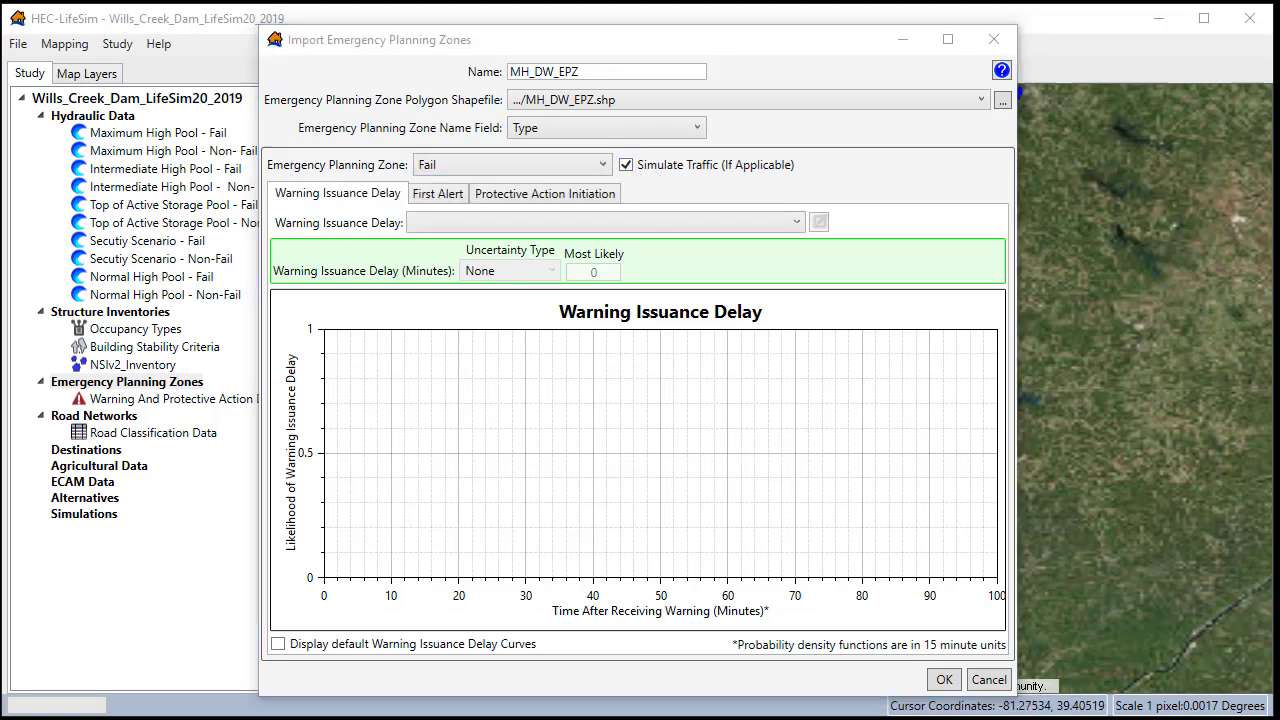
Keep the Fail zone selected and turn off its traffic simulation.
left_click(600, 164)
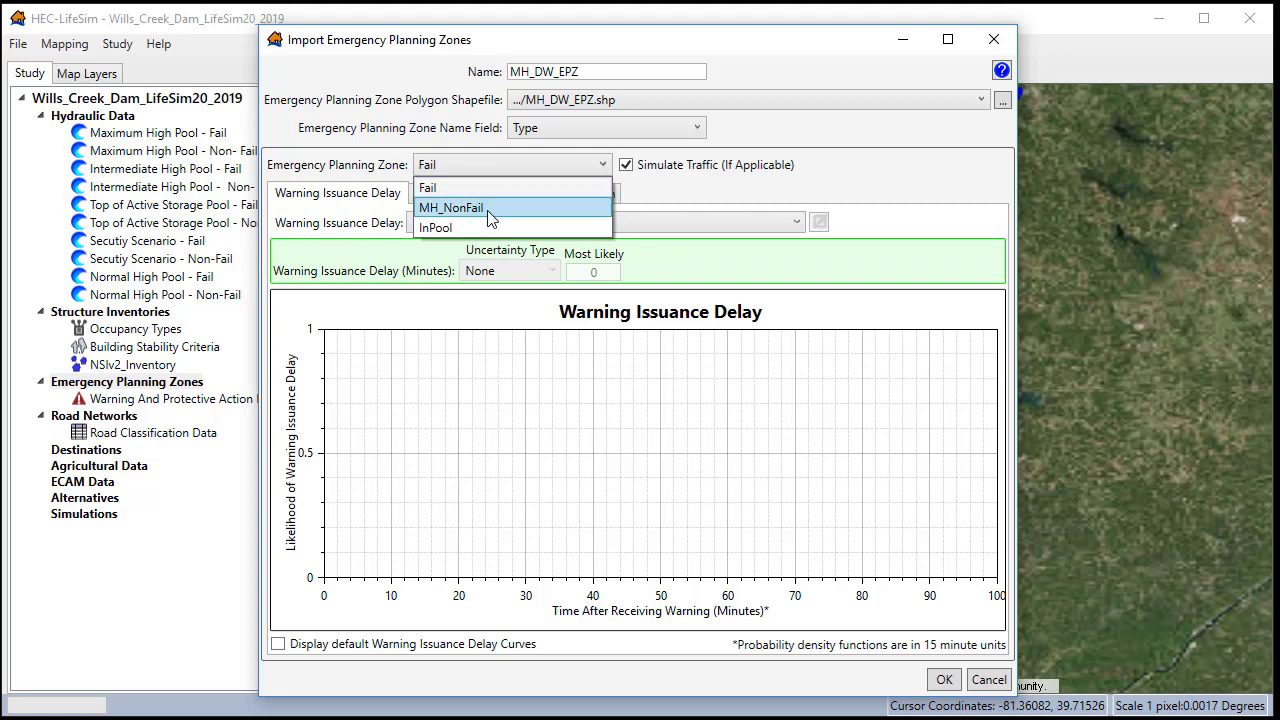
left_click(665, 192)
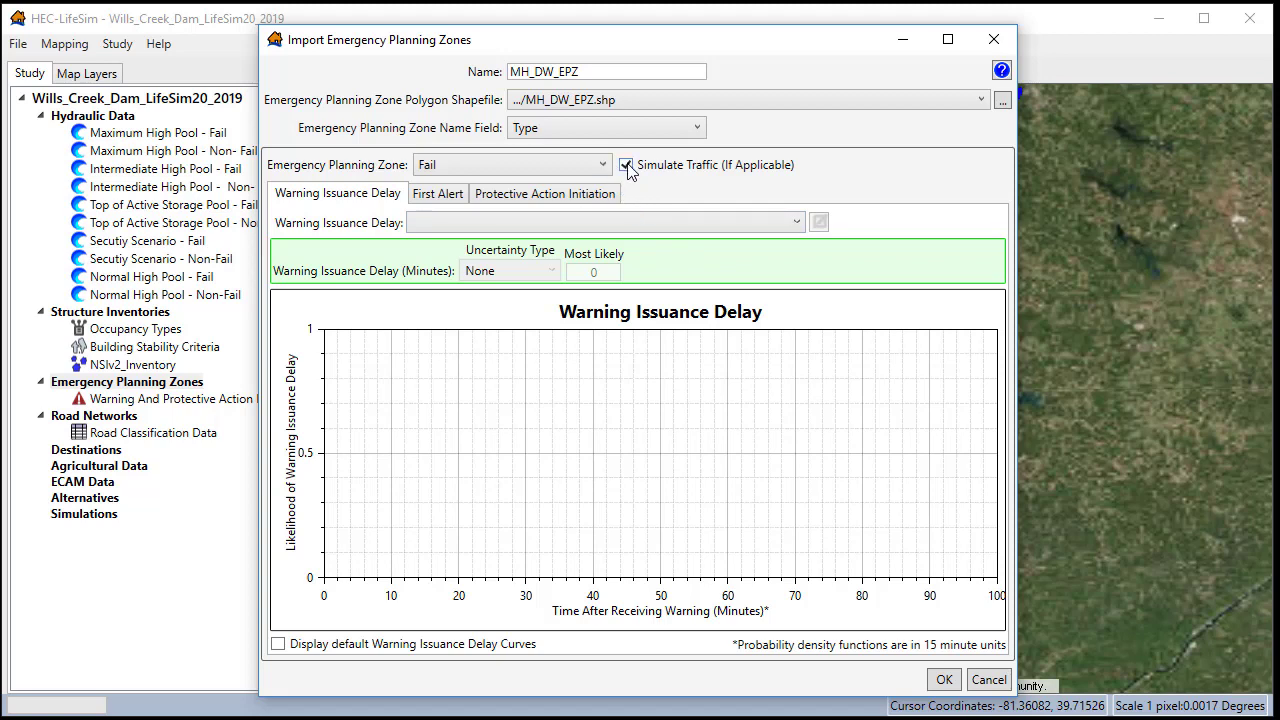
left_click(627, 166)
Give the Fail zone Preparedness Unknown delay, Unknown first-alert diffusion and Unknown/Unknown mobilization.
left_click(434, 224)
left_click(460, 324)
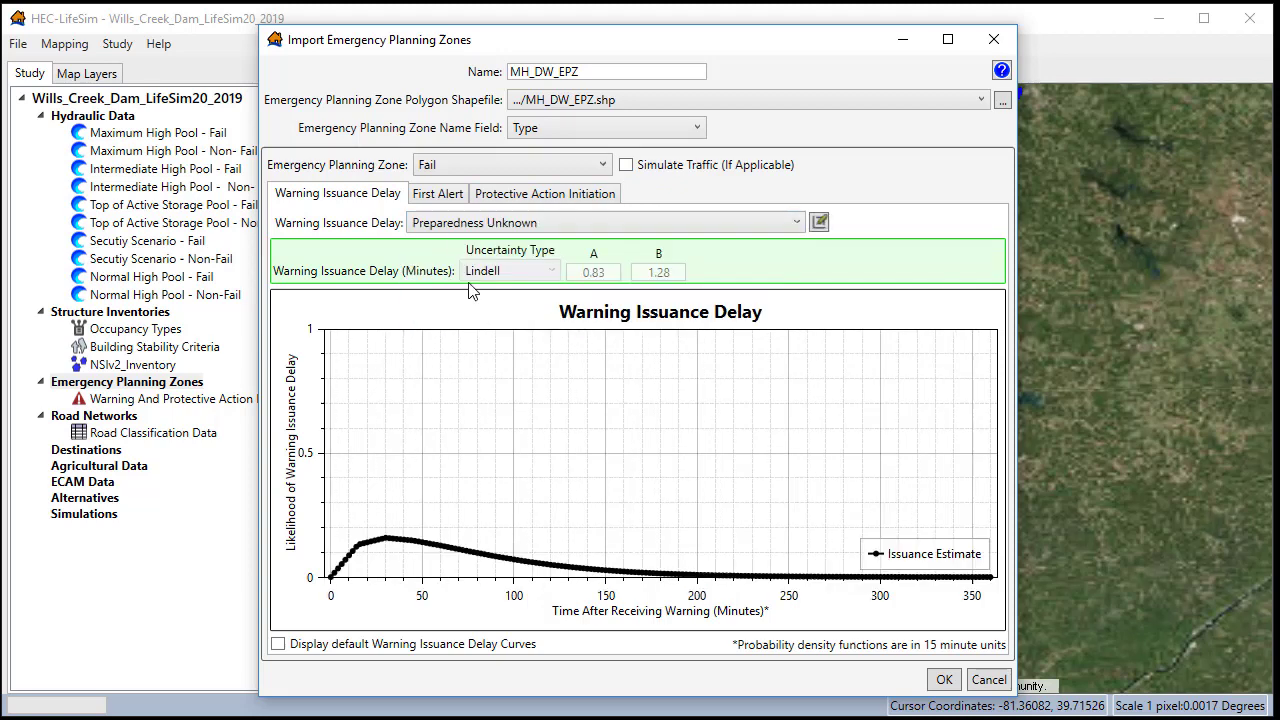
left_click(440, 196)
left_click(474, 224)
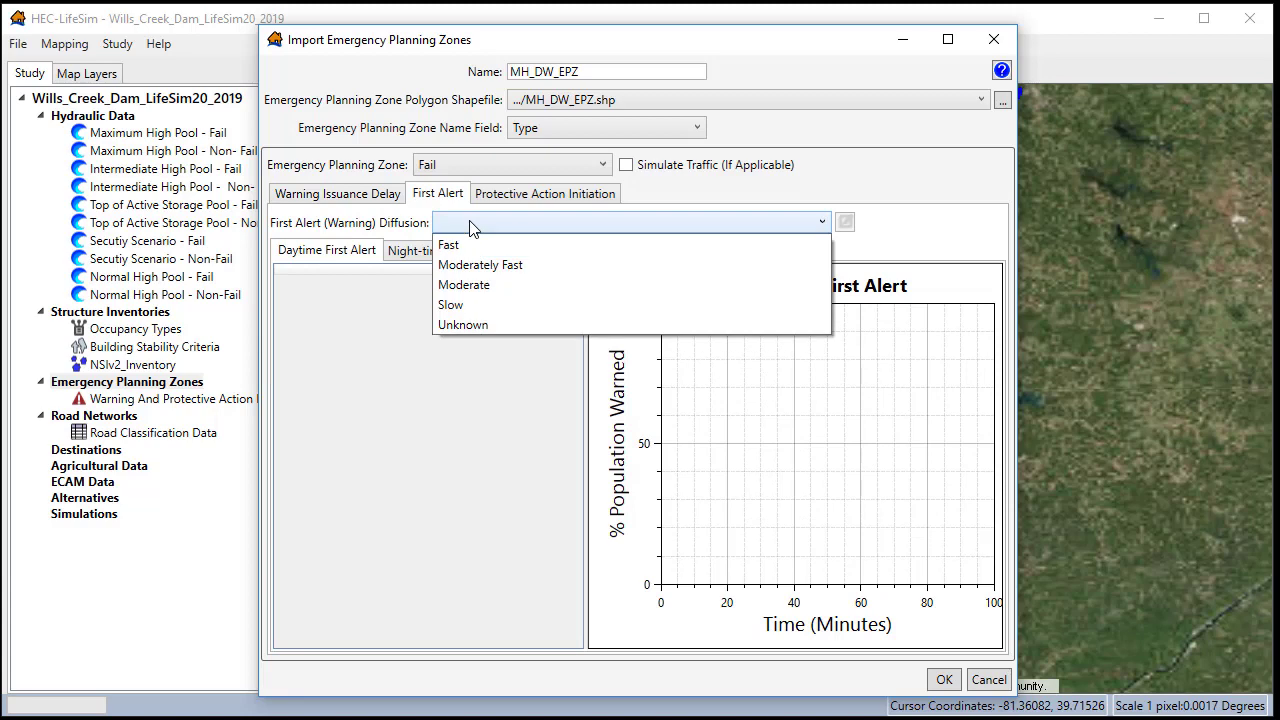
left_click(477, 328)
left_click(524, 195)
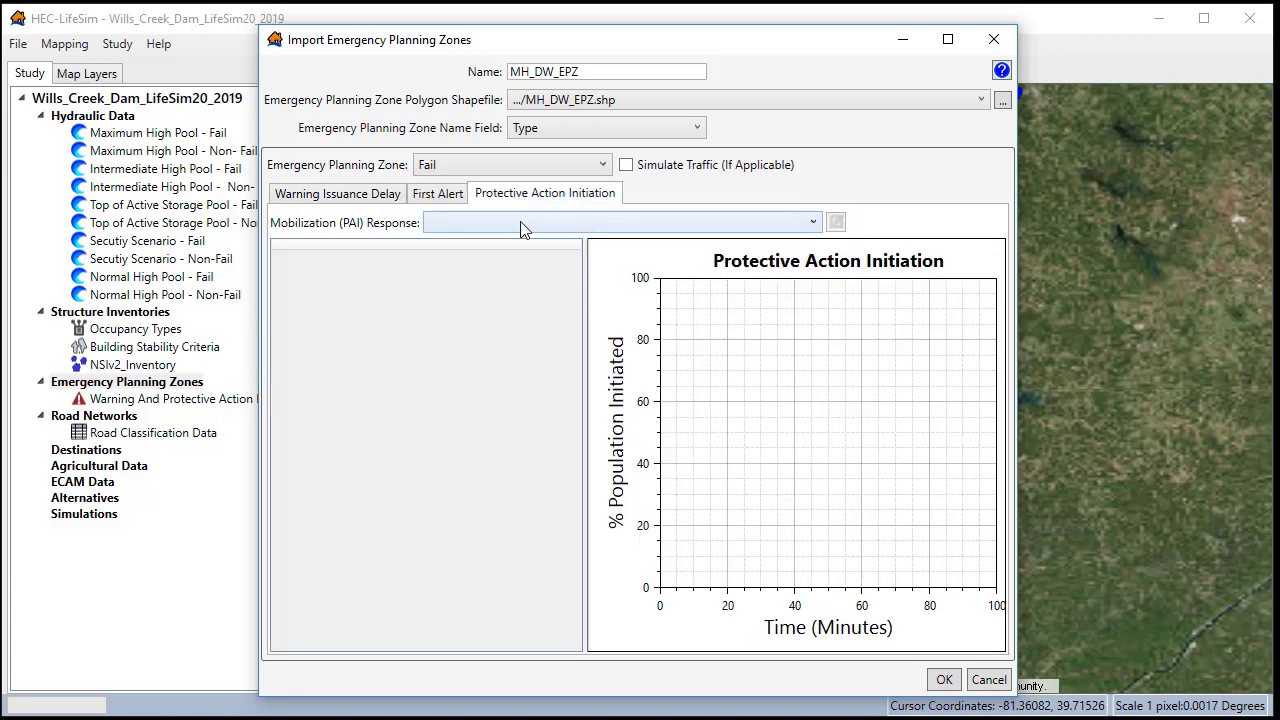
left_click(522, 224)
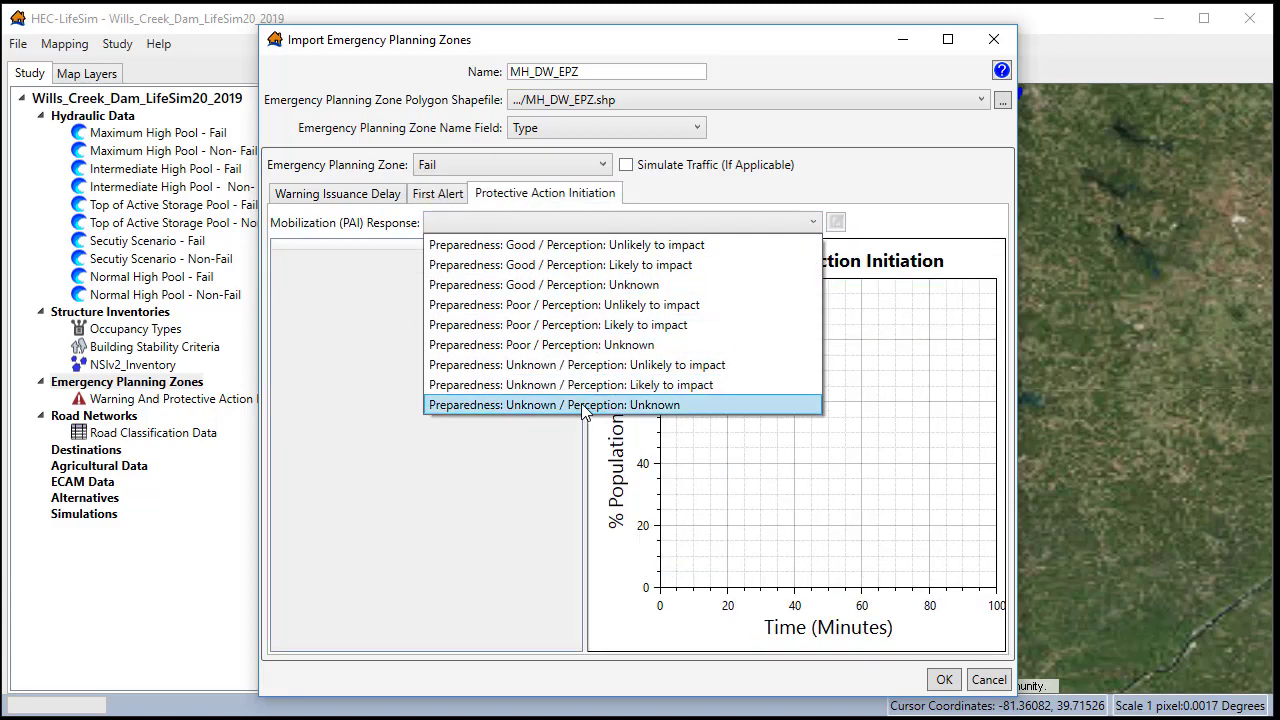
left_click(584, 405)
Give MH_NonFail Unknown/Unknown mobilization, Unknown diffusion, Preparedness Unknown delay, and disable its traffic.
left_click(554, 166)
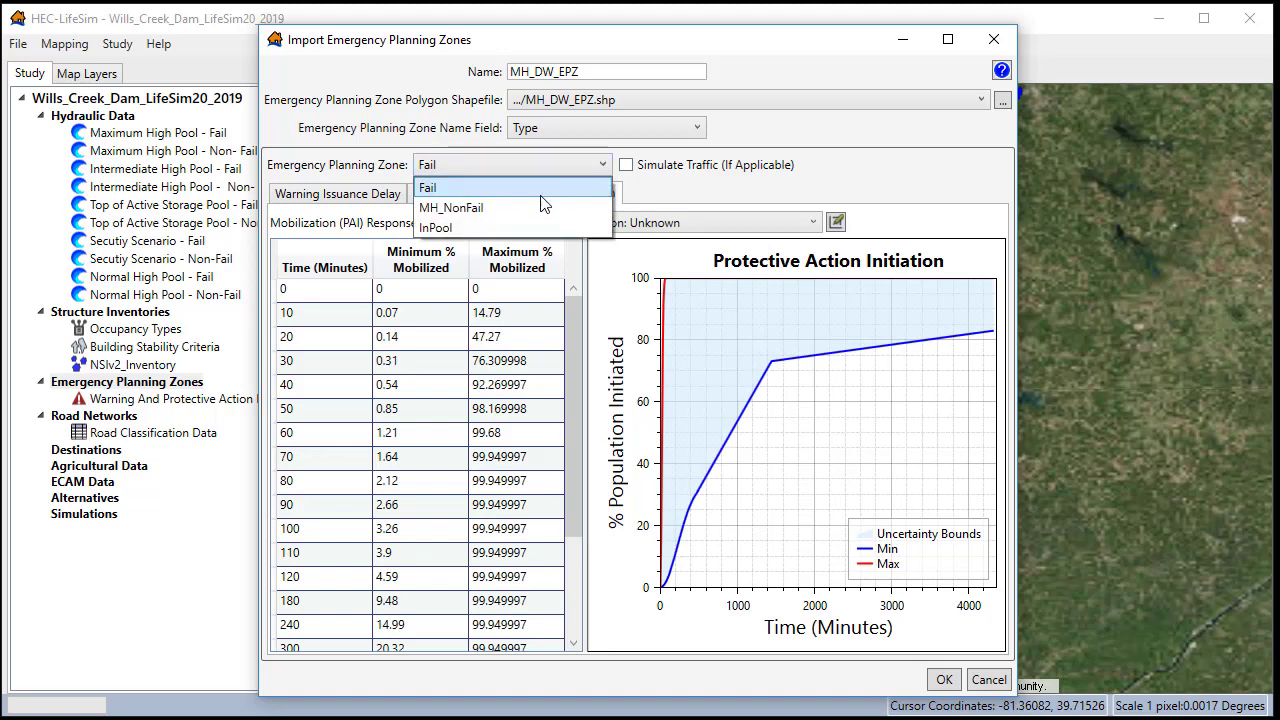
left_click(534, 206)
left_click(520, 222)
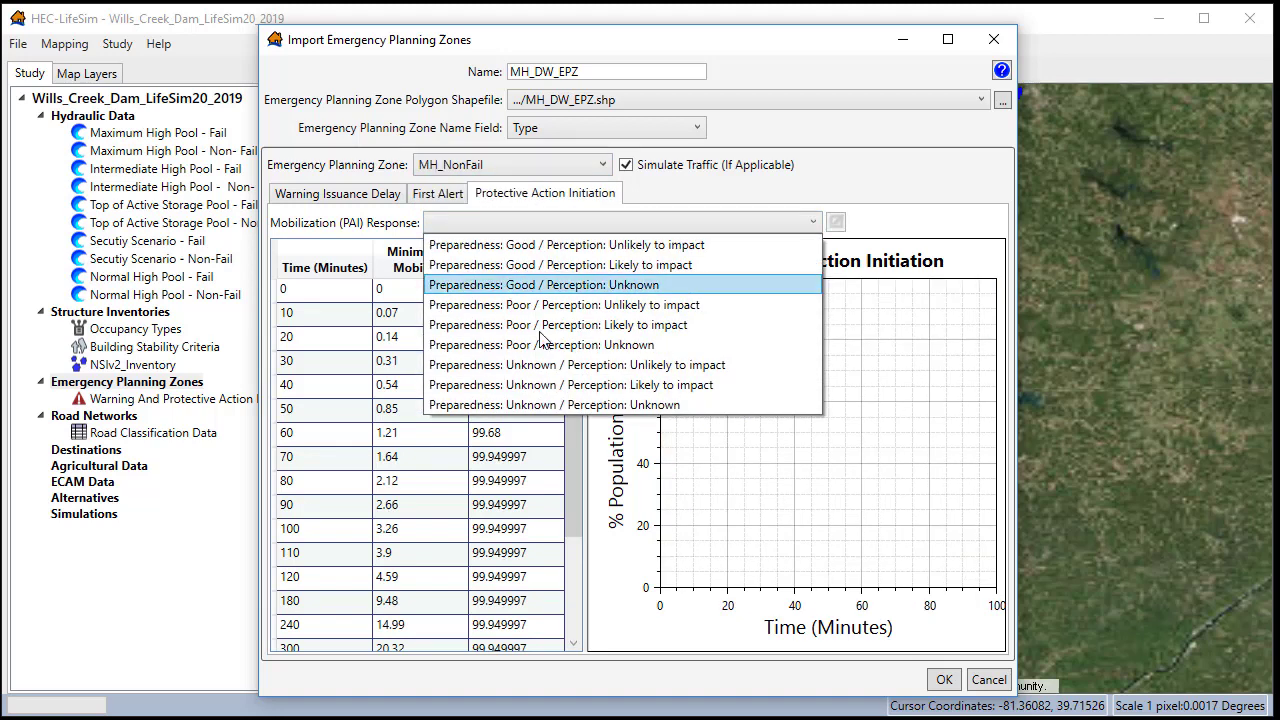
left_click(541, 405)
left_click(438, 193)
left_click(465, 222)
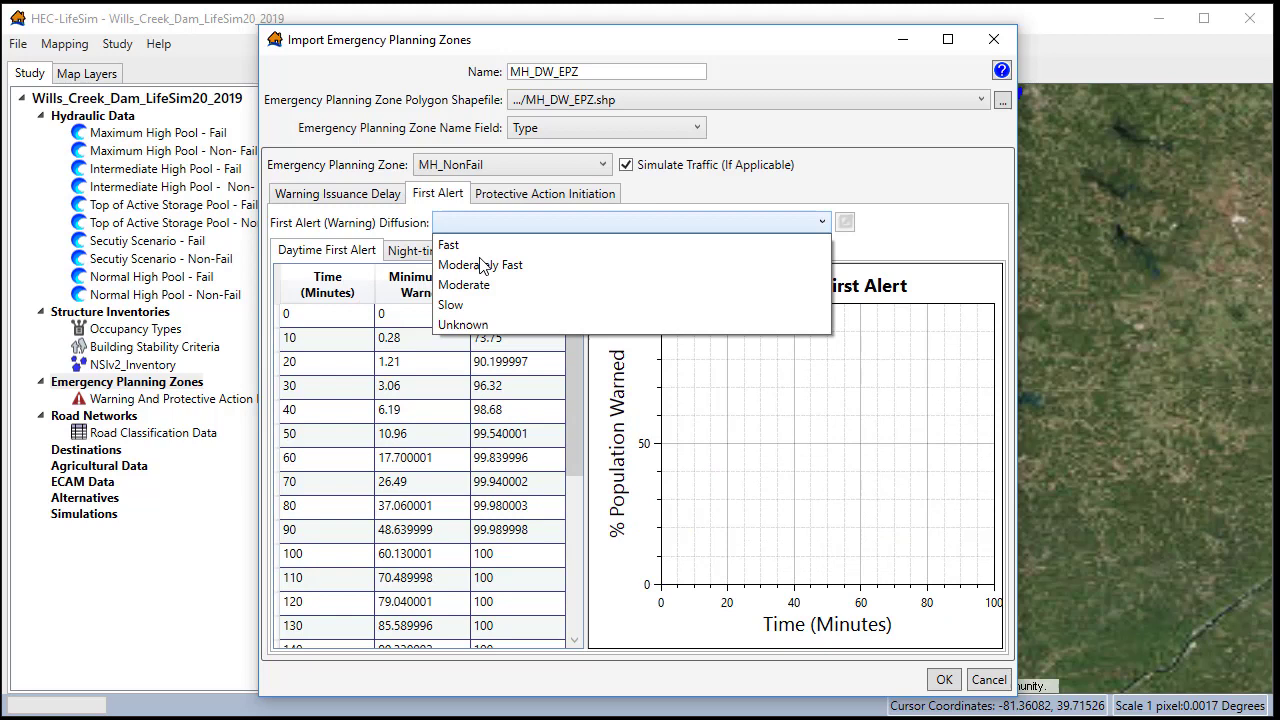
left_click(463, 324)
left_click(360, 193)
left_click(452, 224)
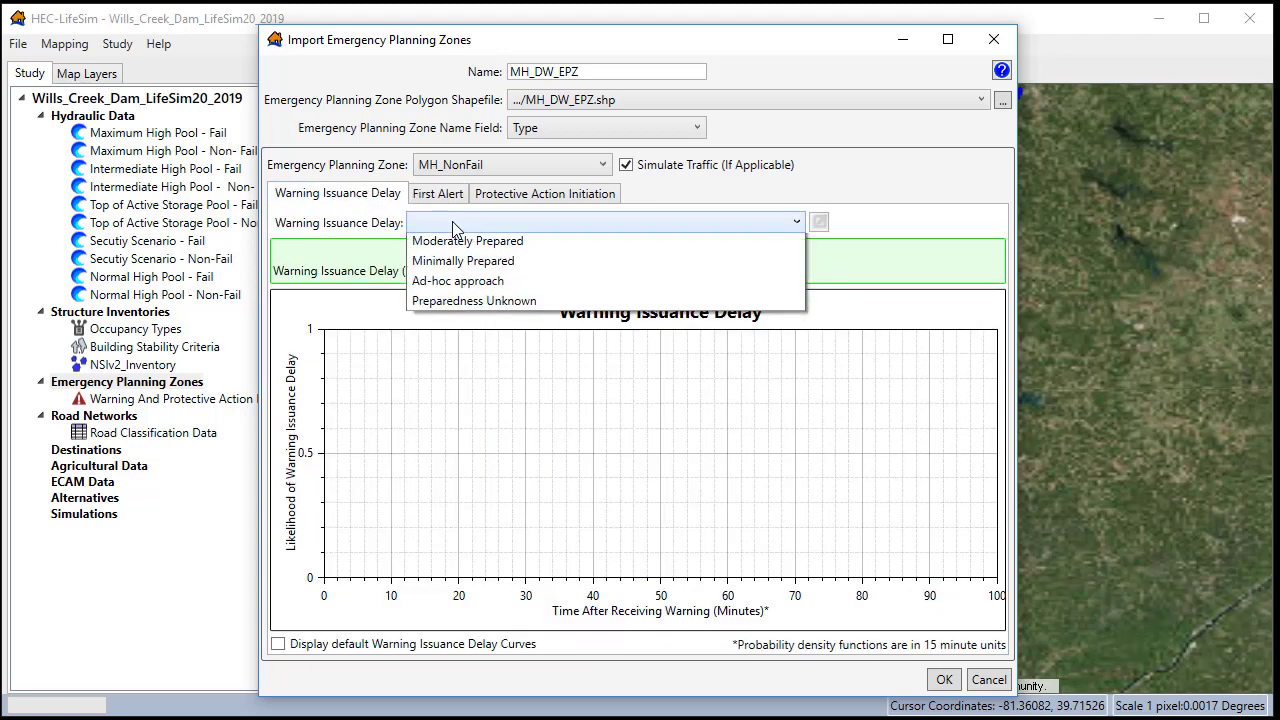
left_click(466, 321)
left_click(496, 165)
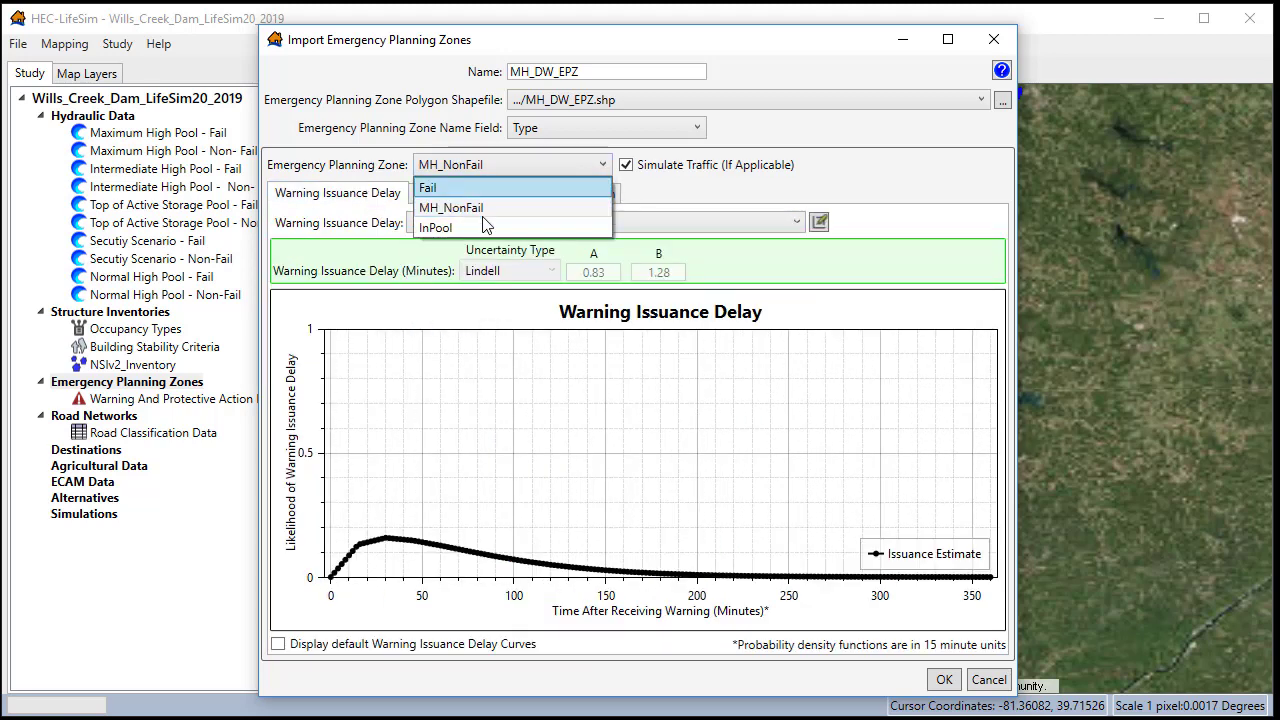
left_click(626, 165)
left_click(626, 165)
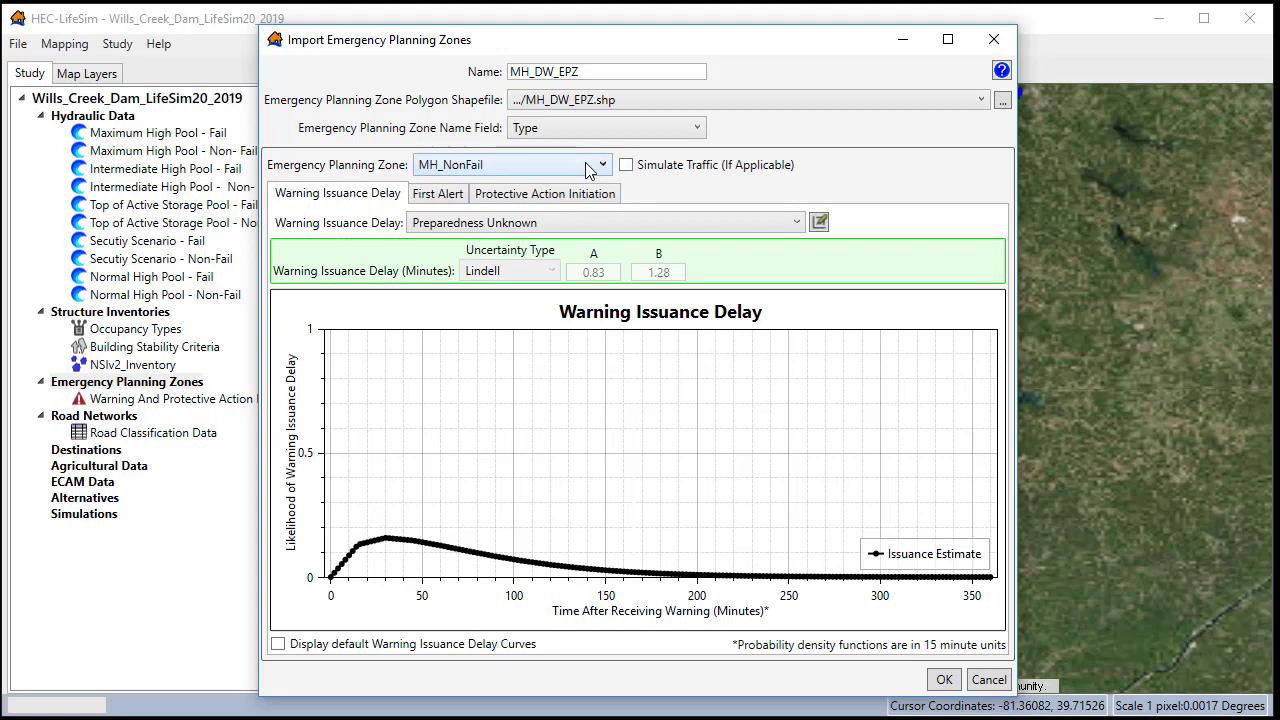
Set the InPool zone's warning delay to Preparedness Unknown and first-alert diffusion to Unknown.
left_click(590, 170)
left_click(538, 229)
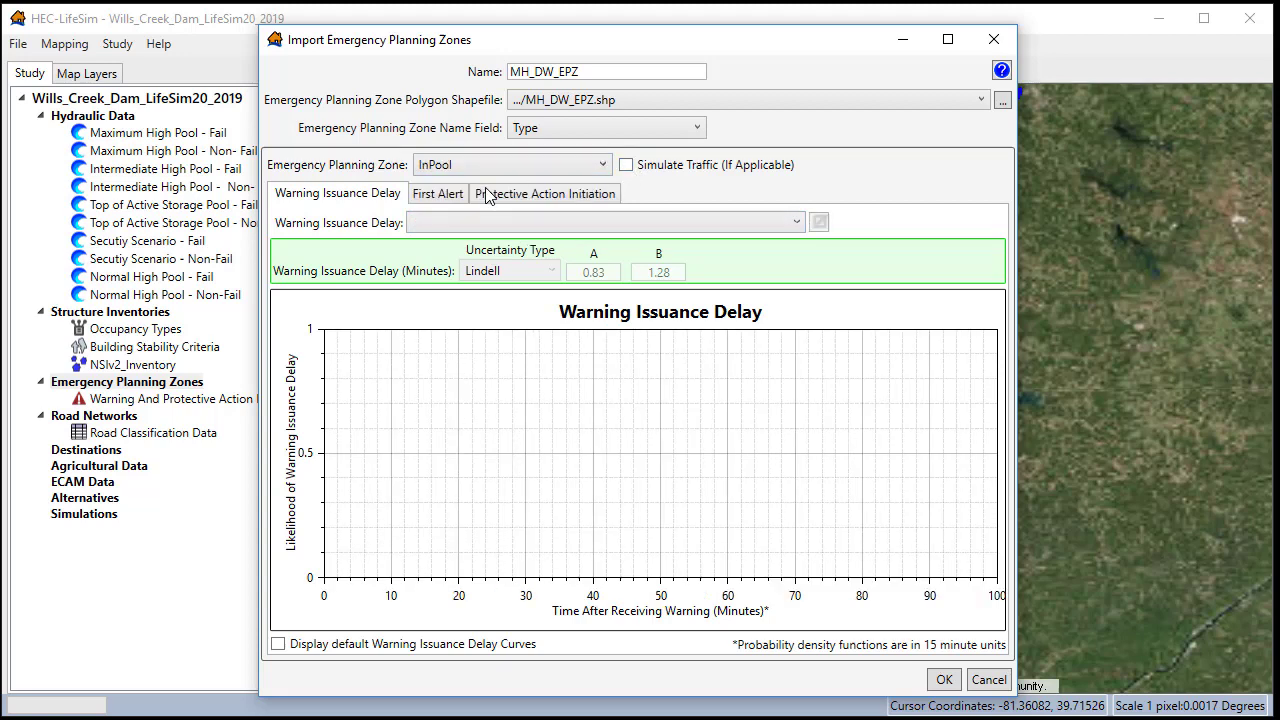
left_click(450, 222)
left_click(466, 322)
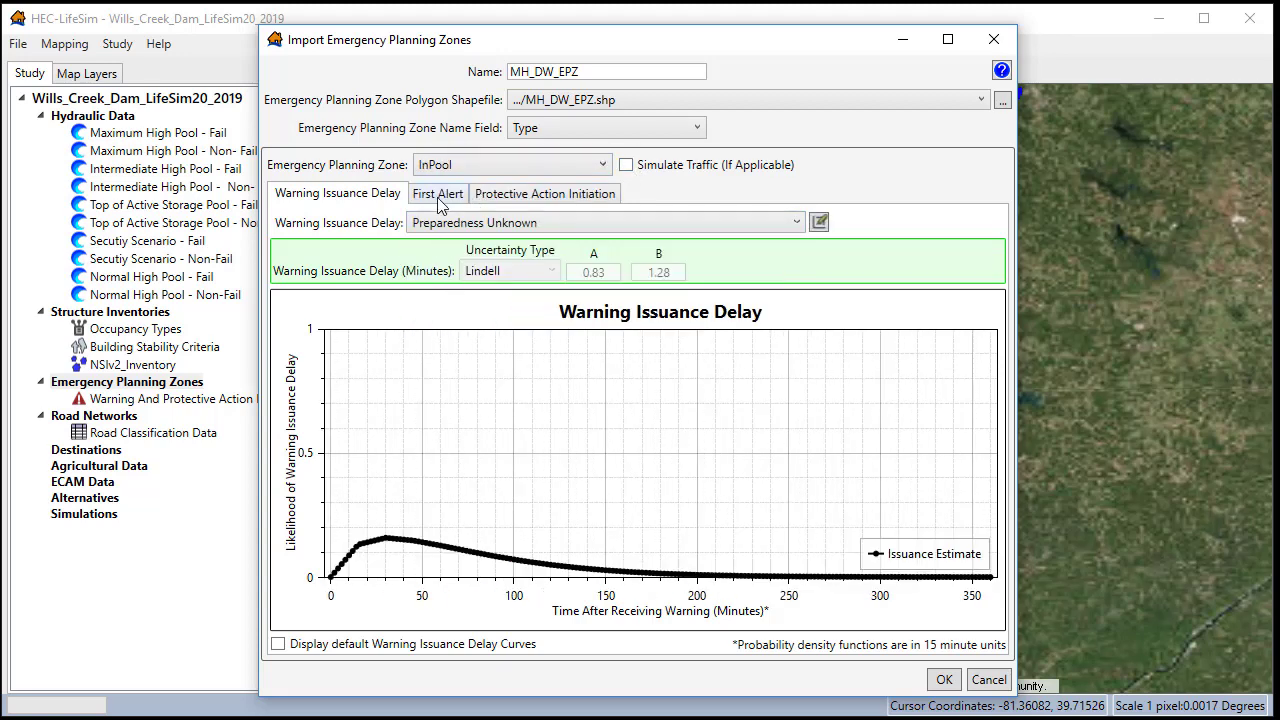
left_click(440, 200)
left_click(470, 222)
left_click(470, 322)
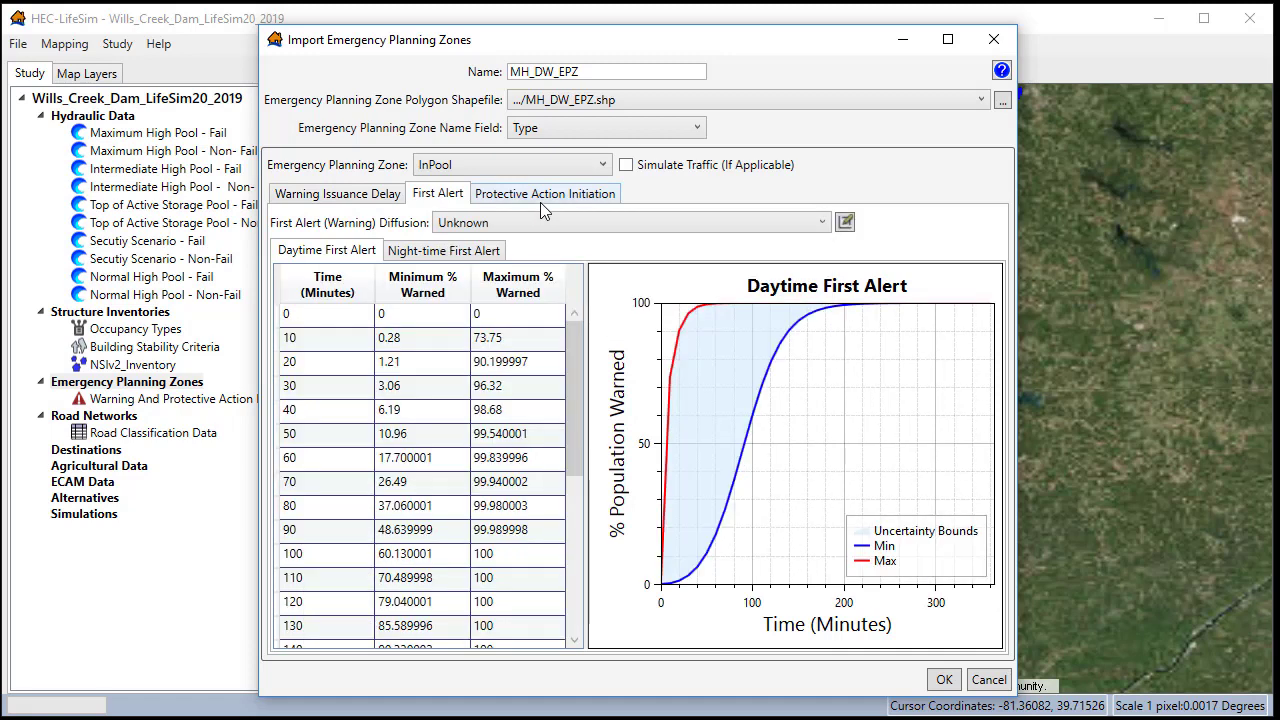
Give InPool Unknown preparedness / Likely to impact mobilization and confirm the MH_DW_EPZ import.
left_click(543, 196)
left_click(562, 222)
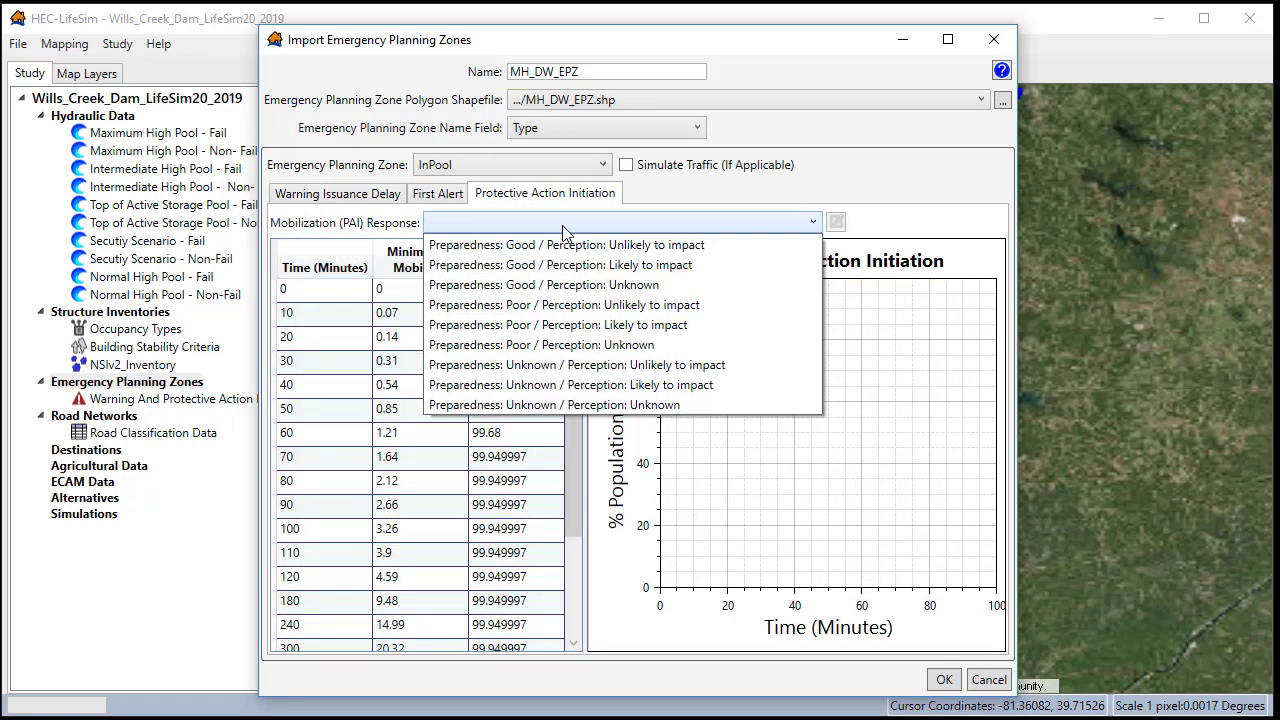
left_click(581, 391)
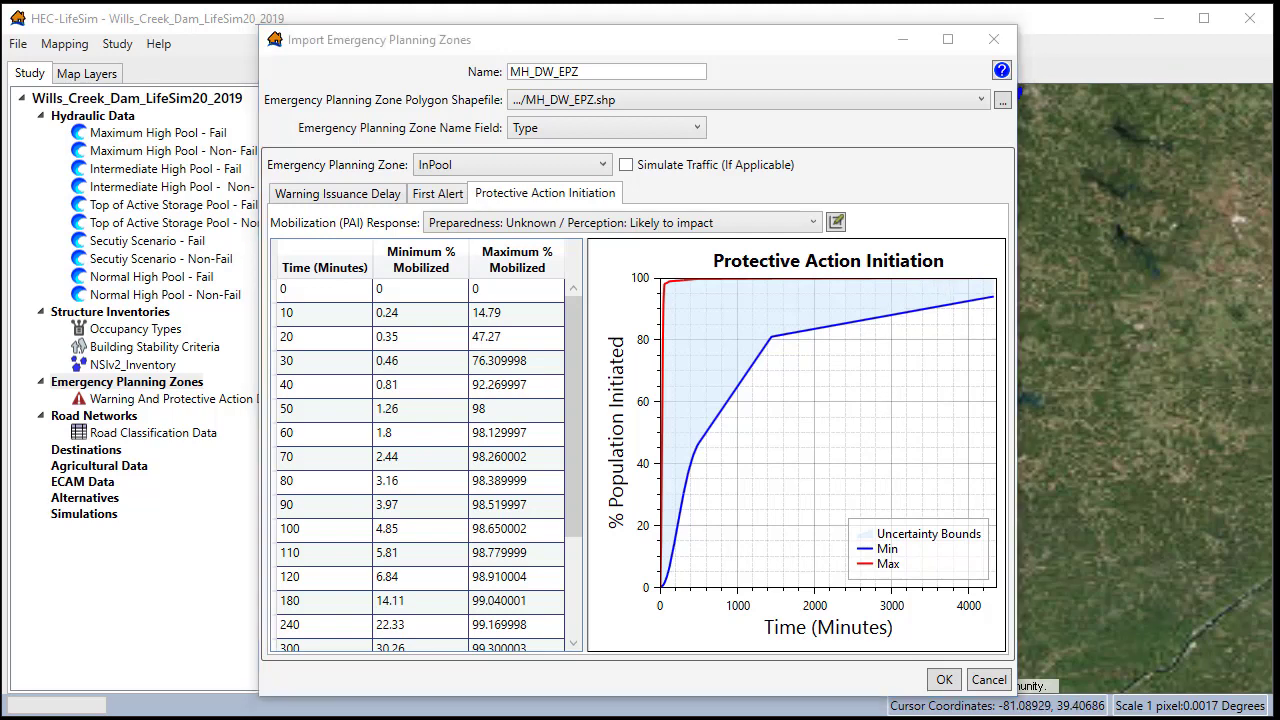
left_click(945, 680)
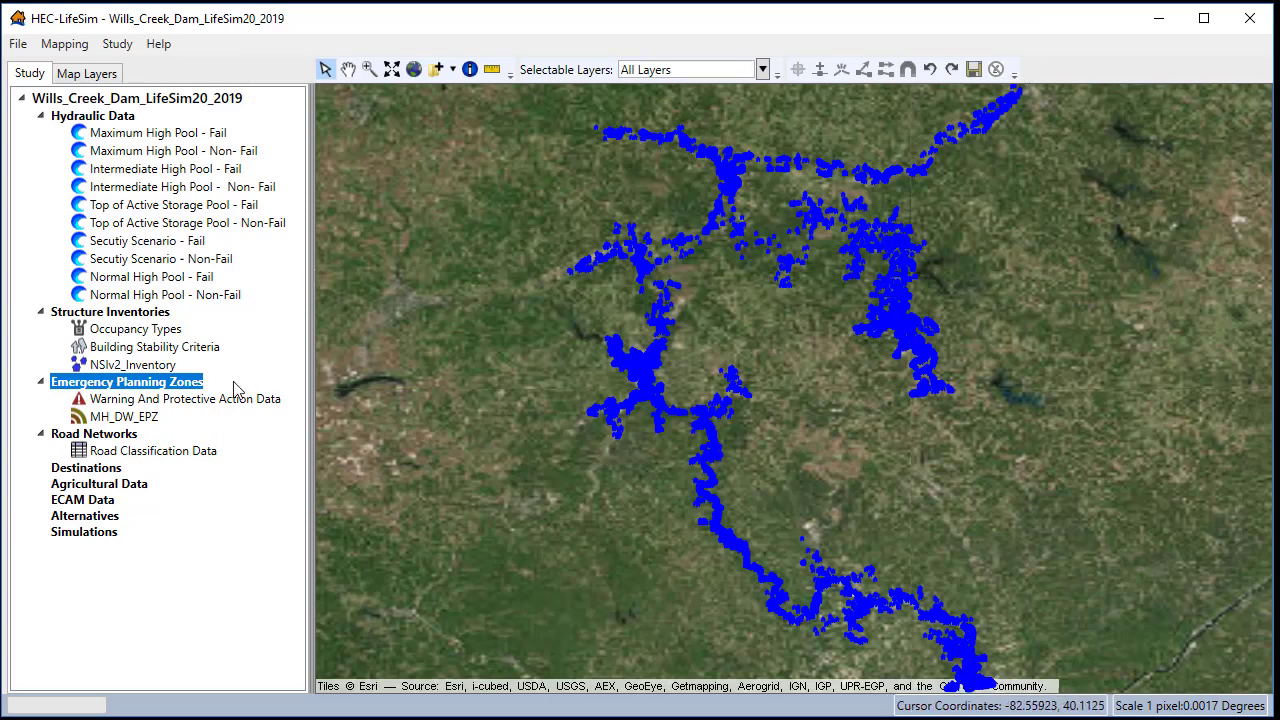
right_click(115, 420)
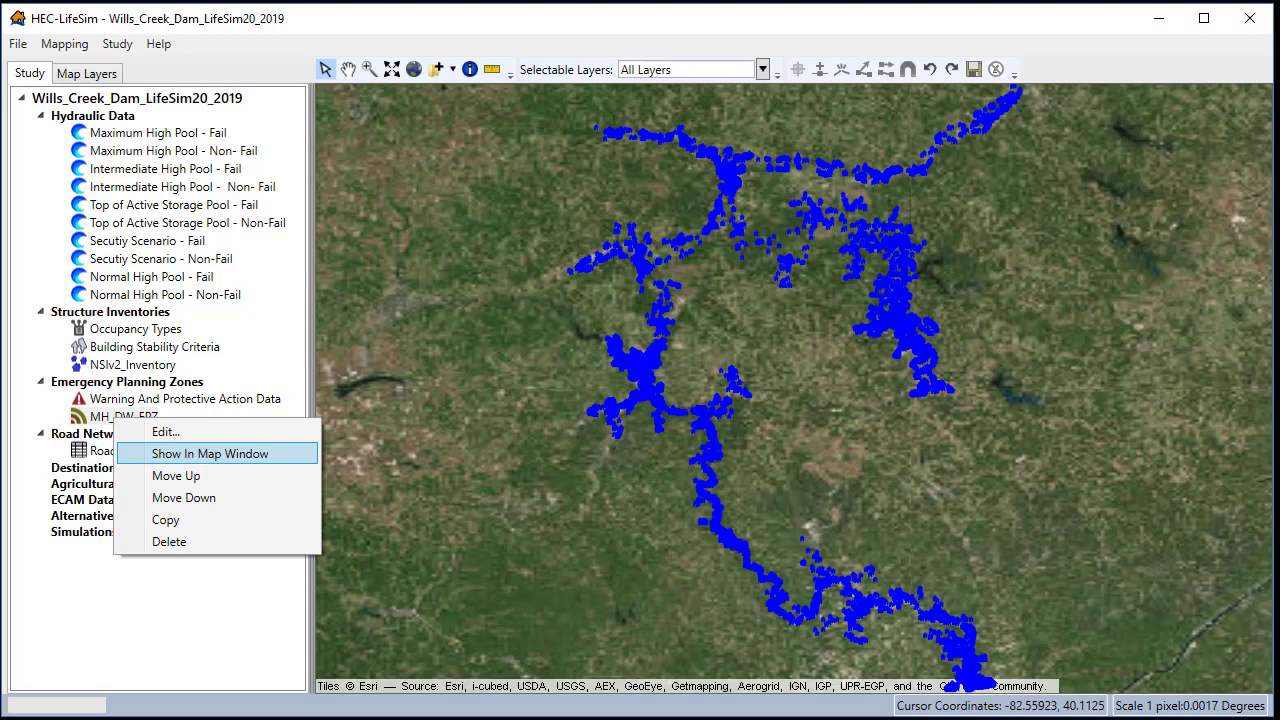
key("Return")
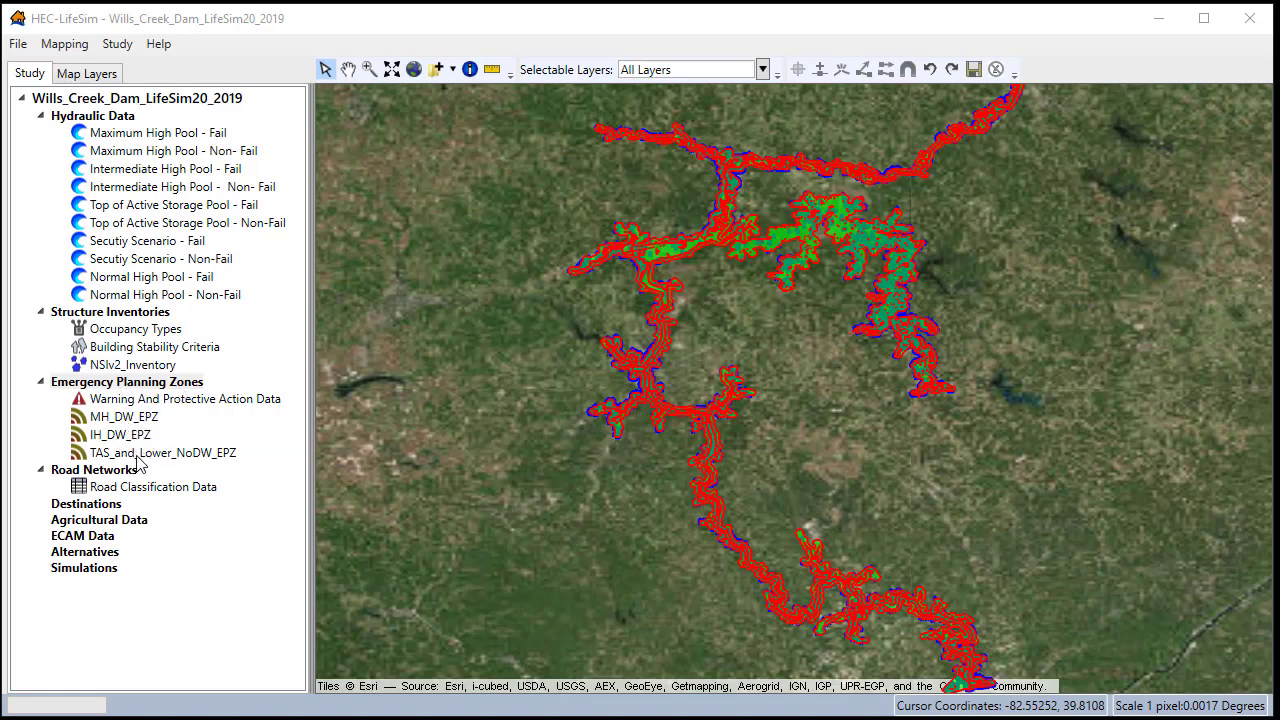
Choose Create New Alternative from the Alternatives category's context menu.
left_click(92, 556)
right_click(92, 556)
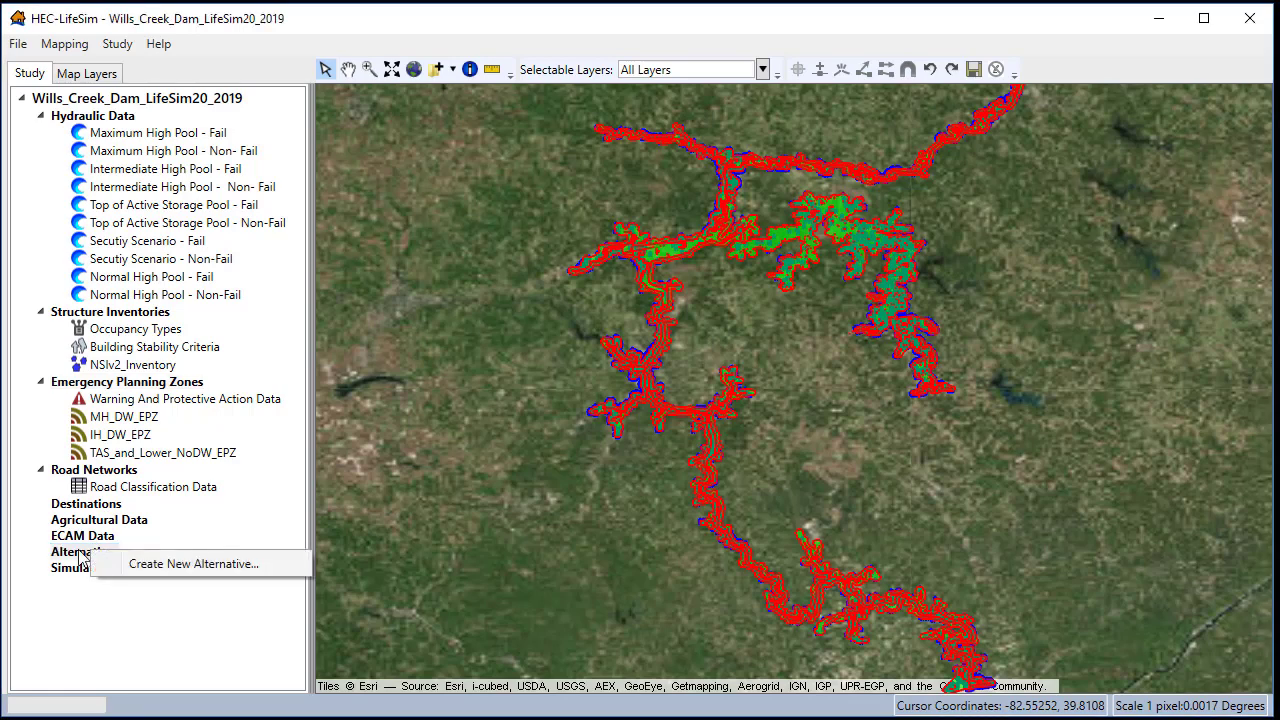
left_click(183, 566)
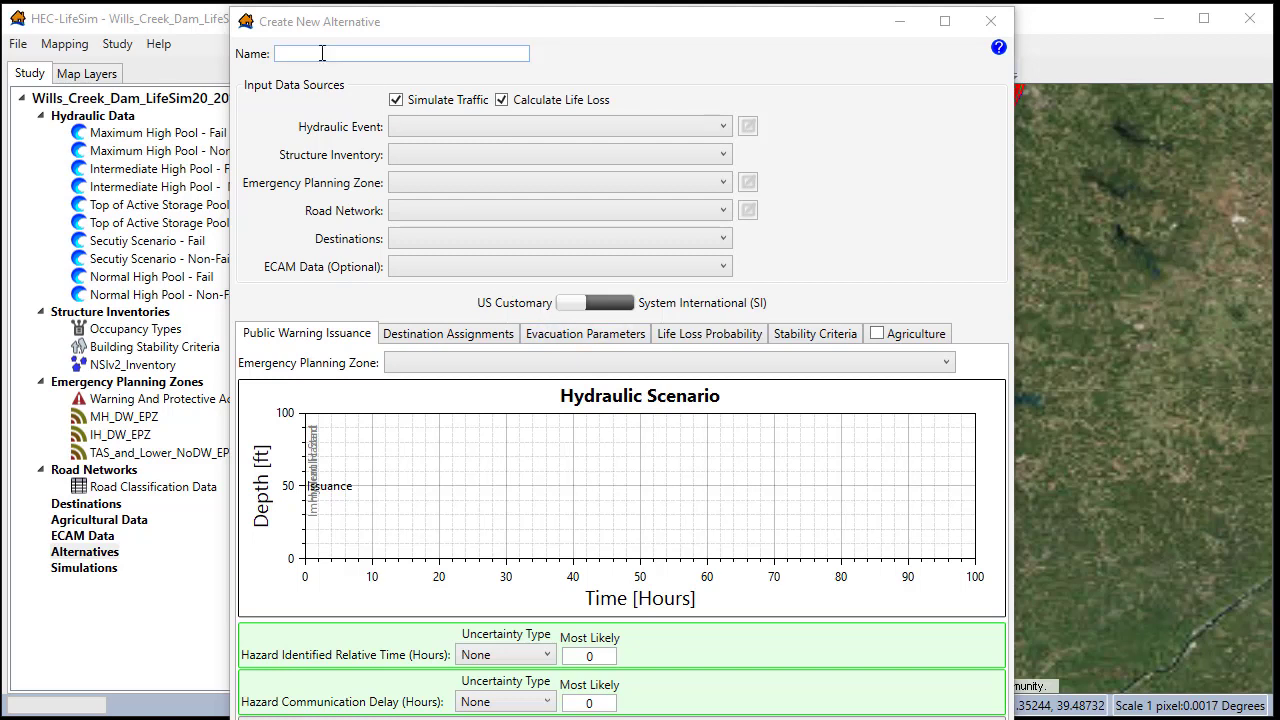
Turn off traffic simulation and name the new alternative MH_Fail.
left_click(397, 103)
left_click(381, 52)
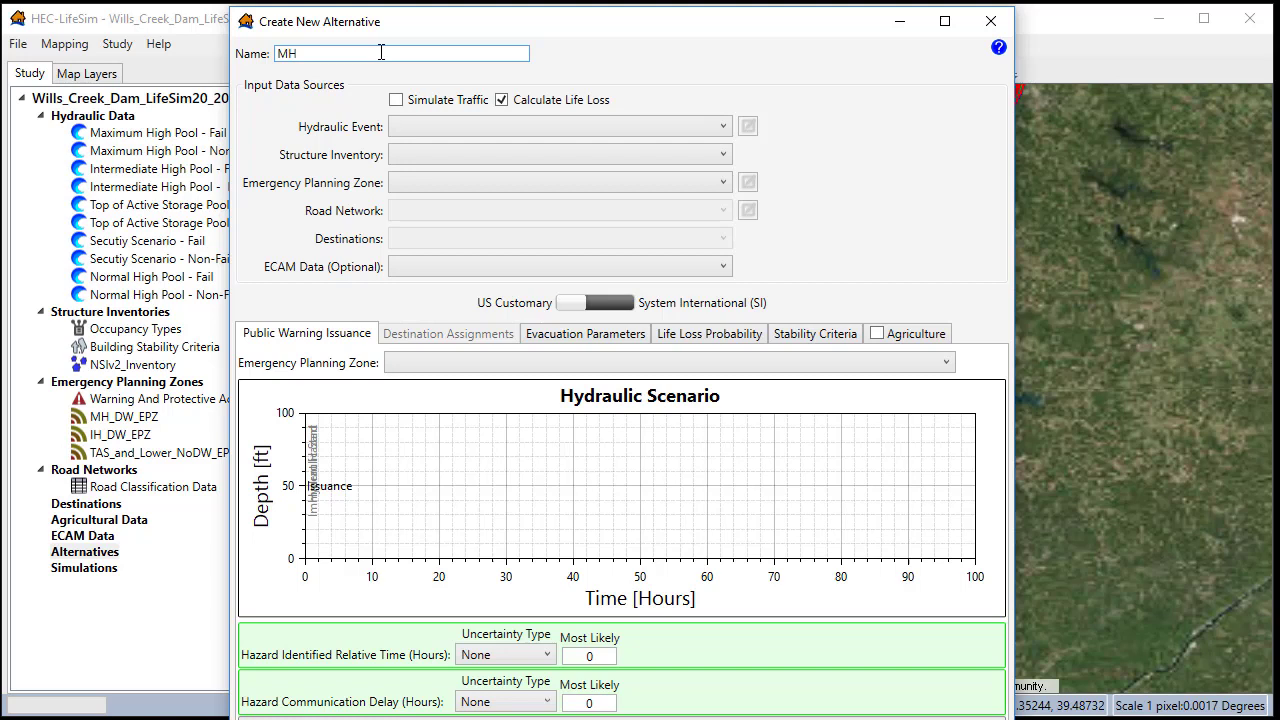
type("MH_Fail_MinWarn")
Choose Maximum High Pool - Fail, NSIv2_Inventory and MH_DW_EPZ as the alternative's inputs.
left_click(455, 128)
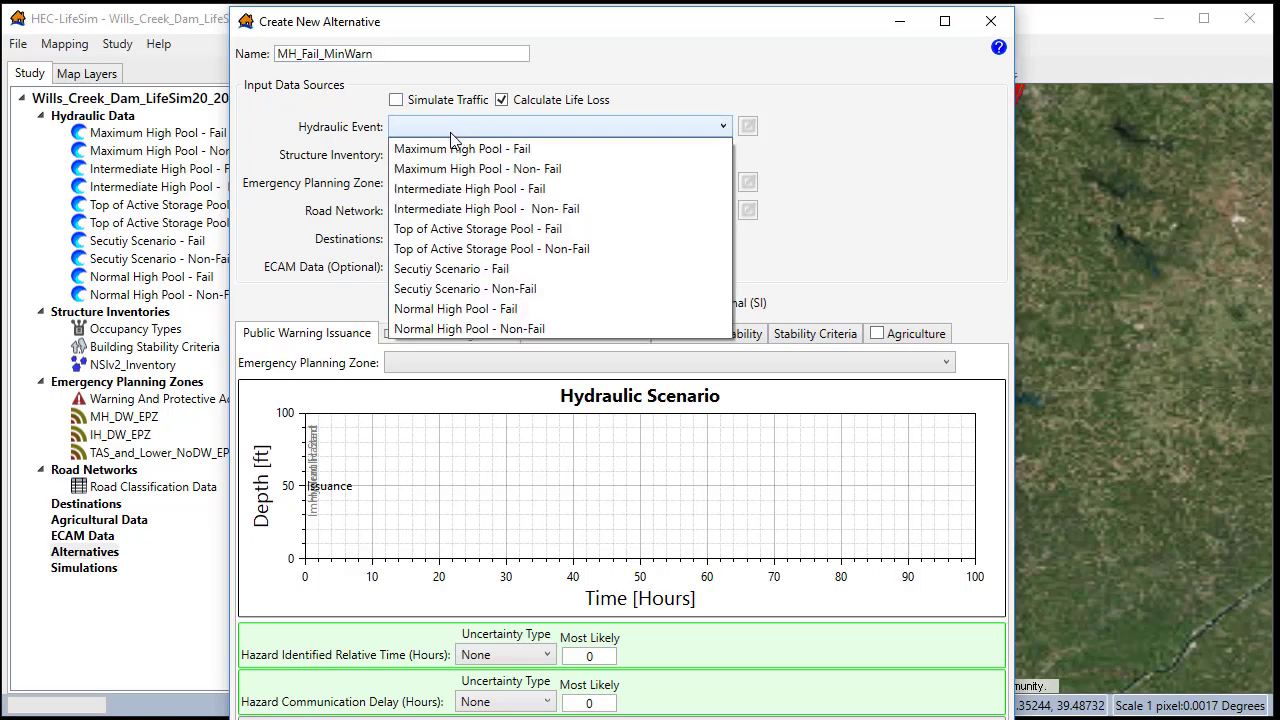
left_click(478, 152)
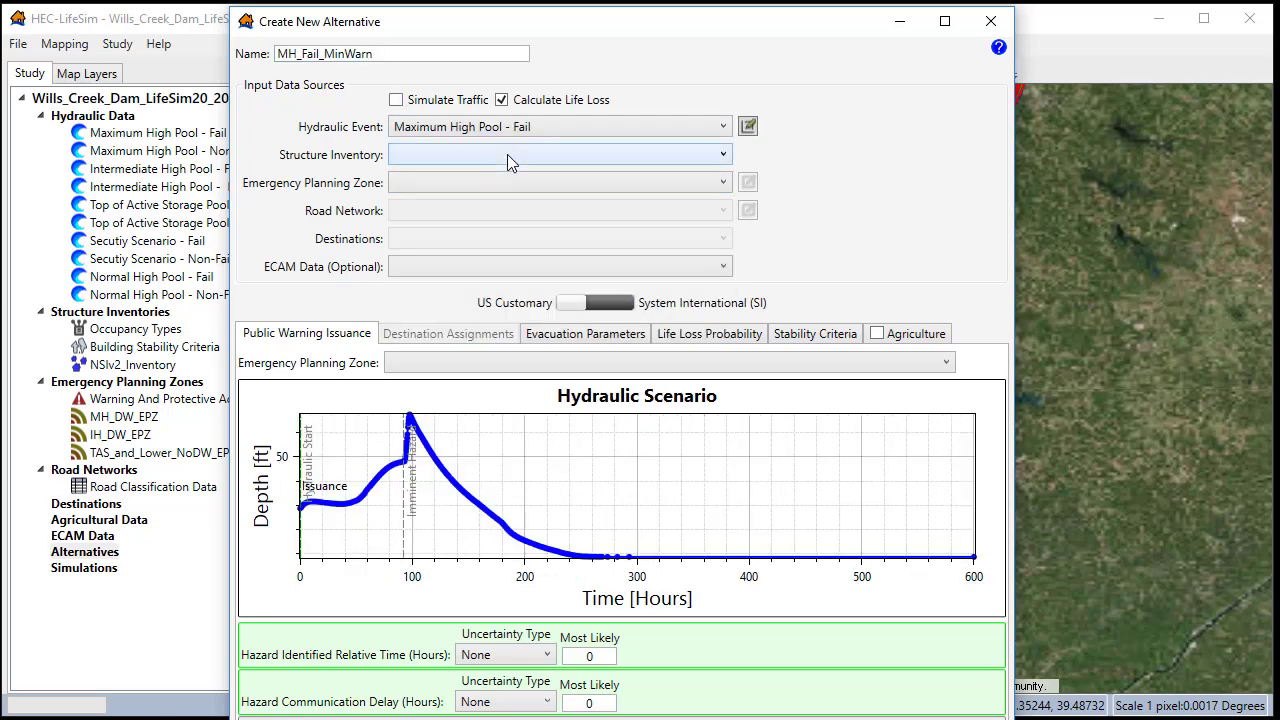
left_click(507, 155)
left_click(488, 175)
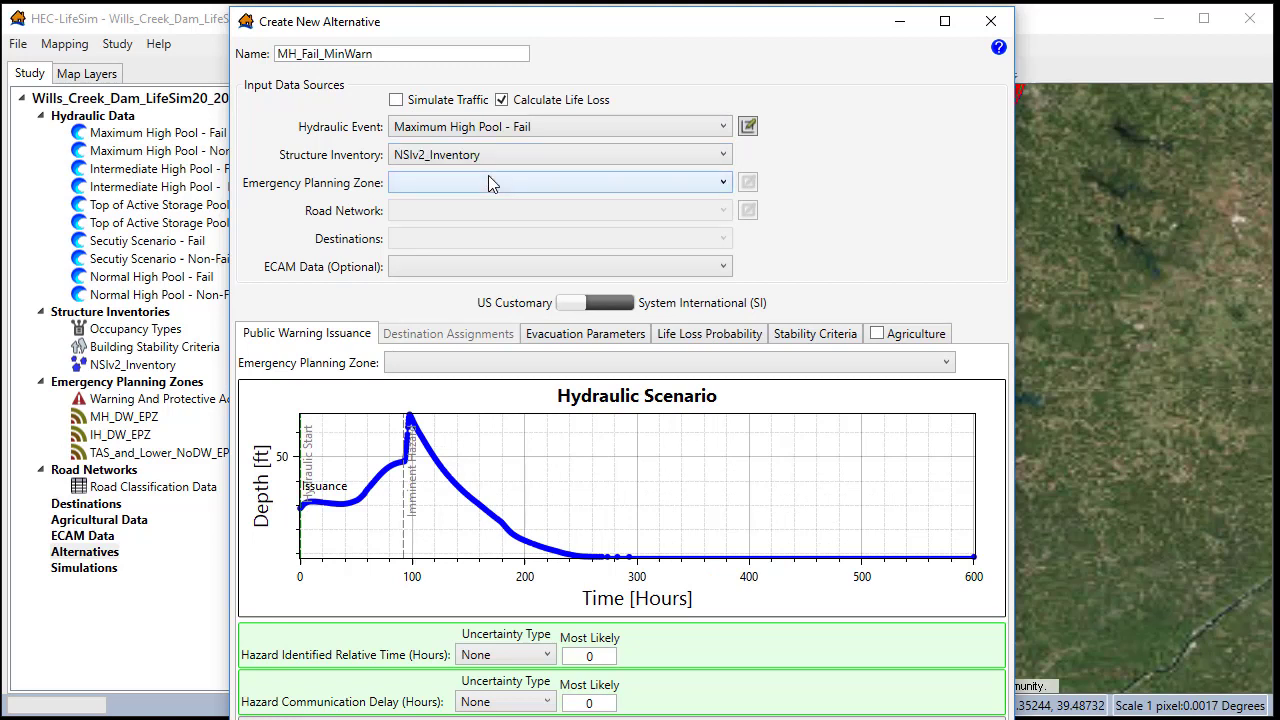
left_click(483, 180)
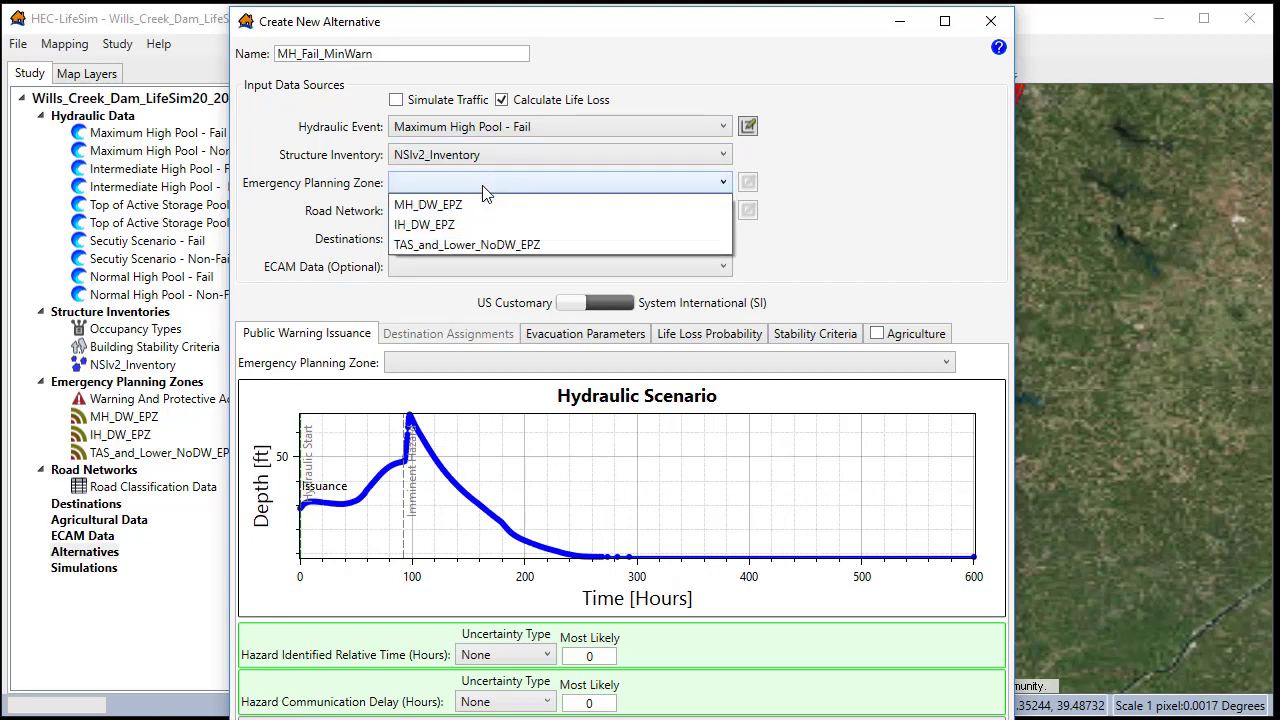
left_click(433, 206)
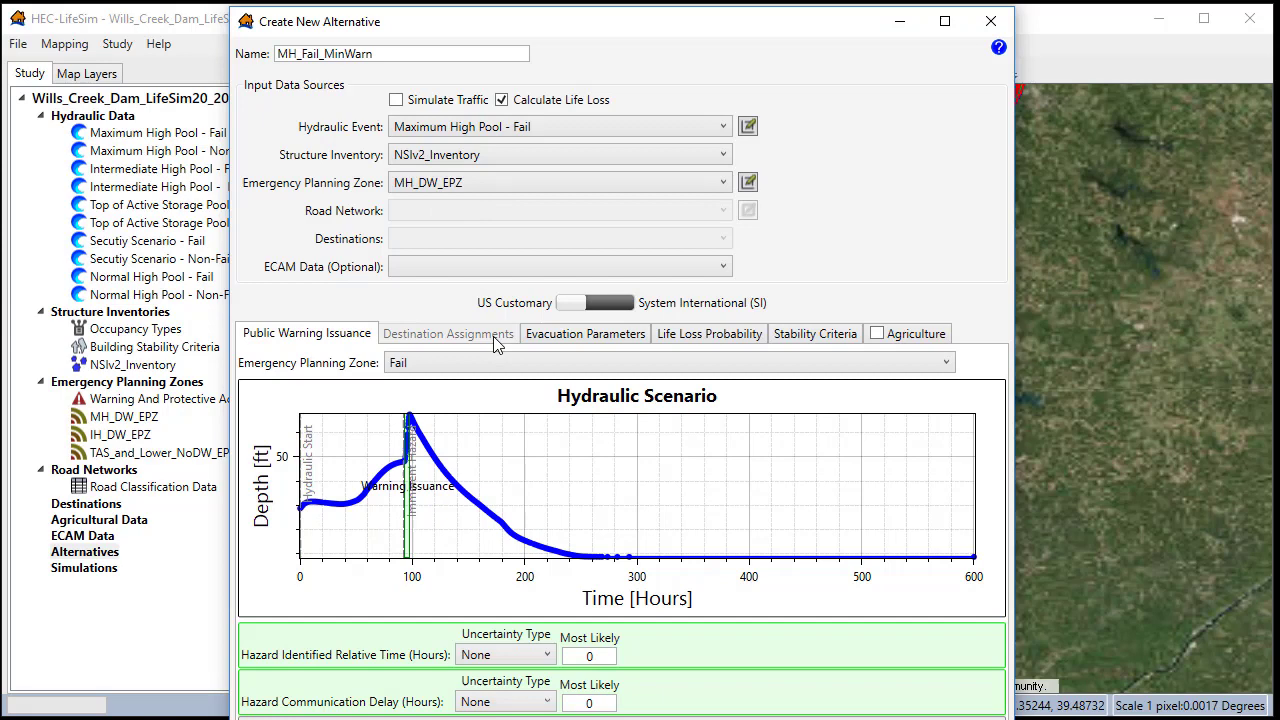
left_click_drag(656, 28, 629, 0)
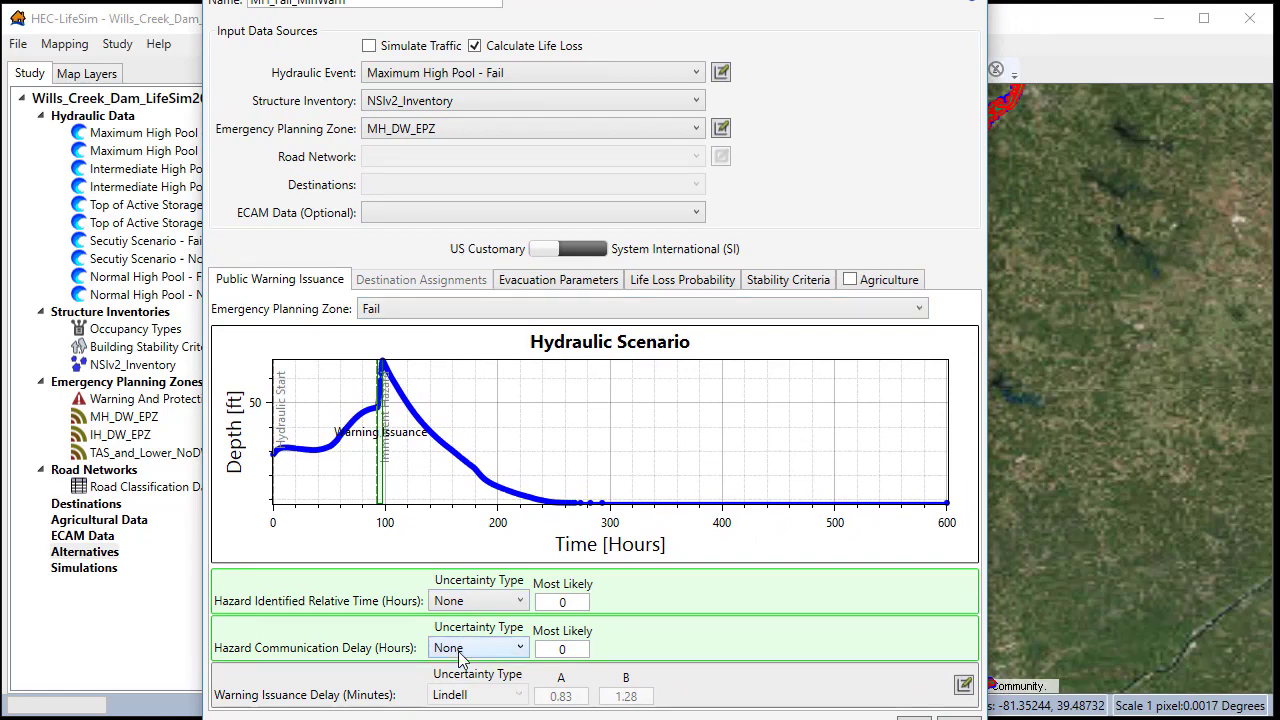
Make the Fail zone's hazard identification time Uniform with a -2 hour minimum.
left_click(495, 603)
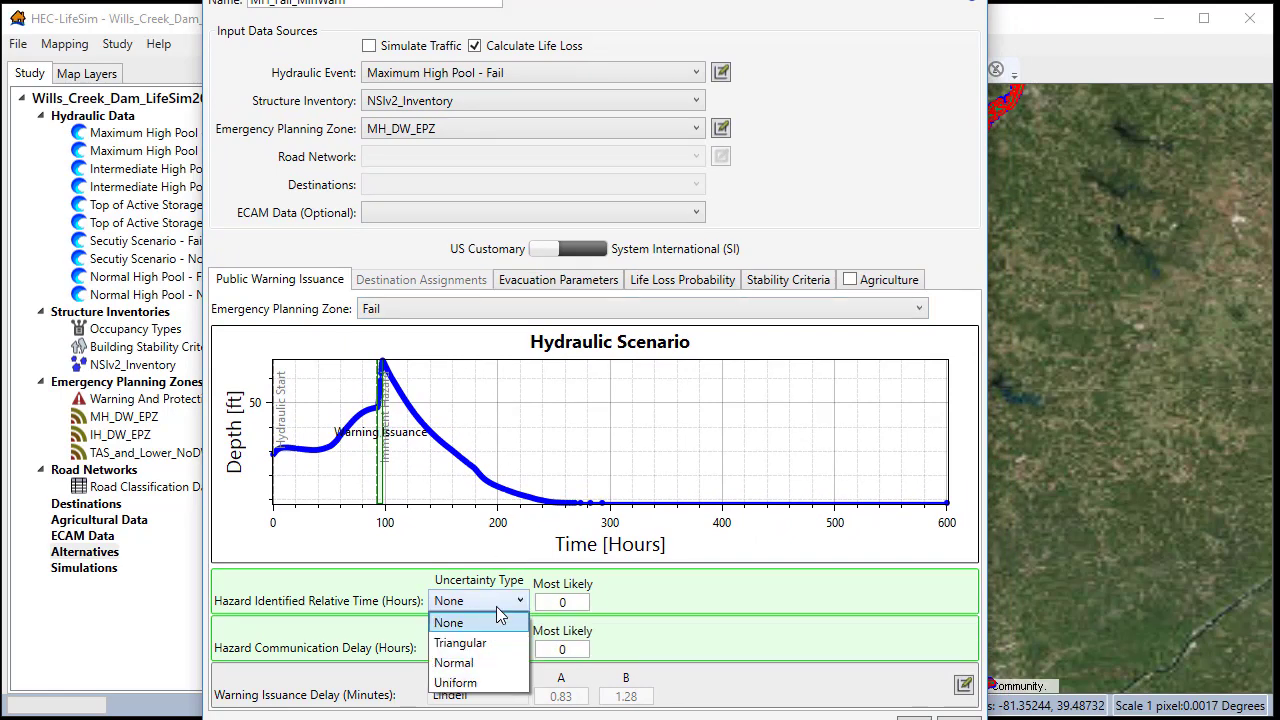
left_click(487, 683)
type("-")
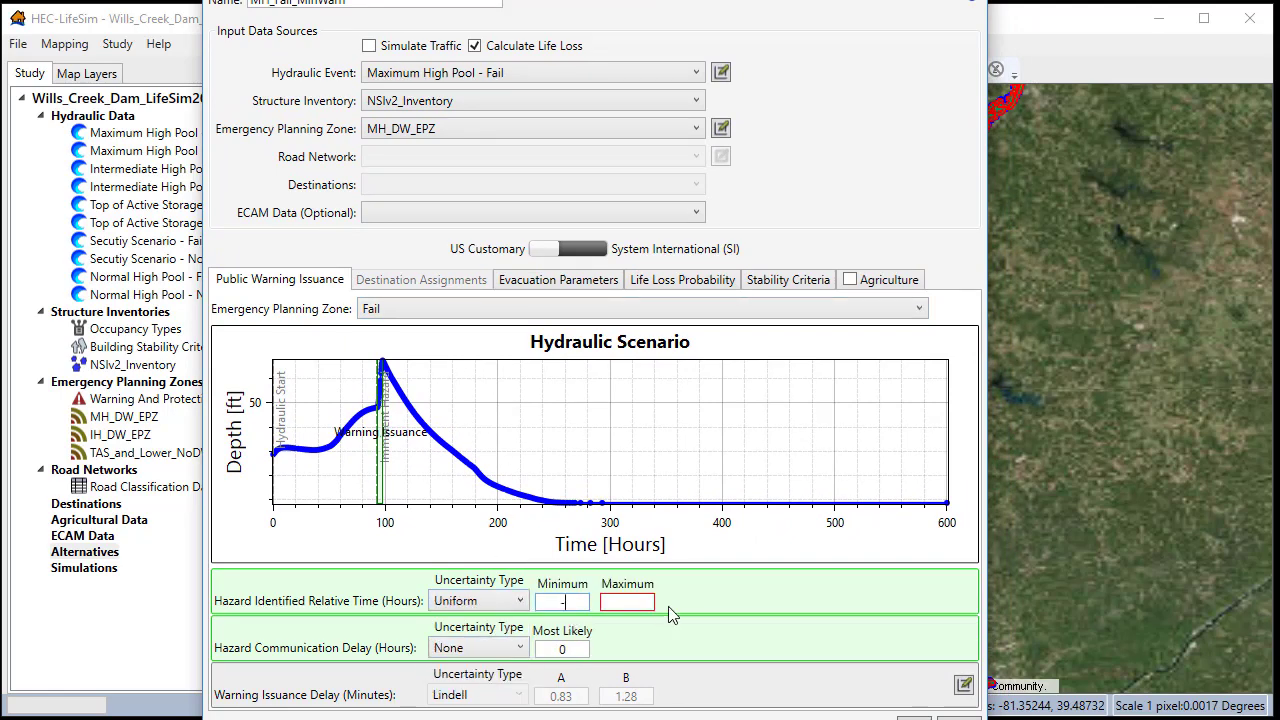
type("2")
left_click(648, 602)
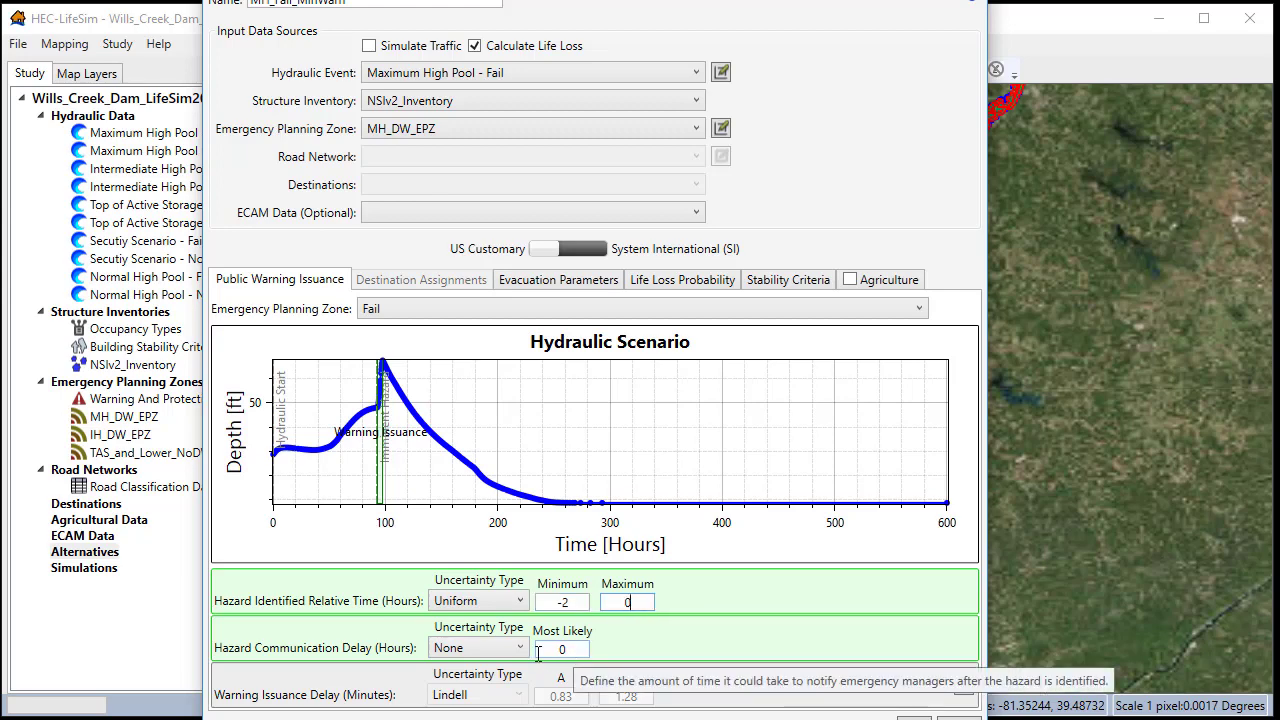
Make the communication delay Uniform from .1 to .5 hours.
left_click(480, 648)
left_click(500, 716)
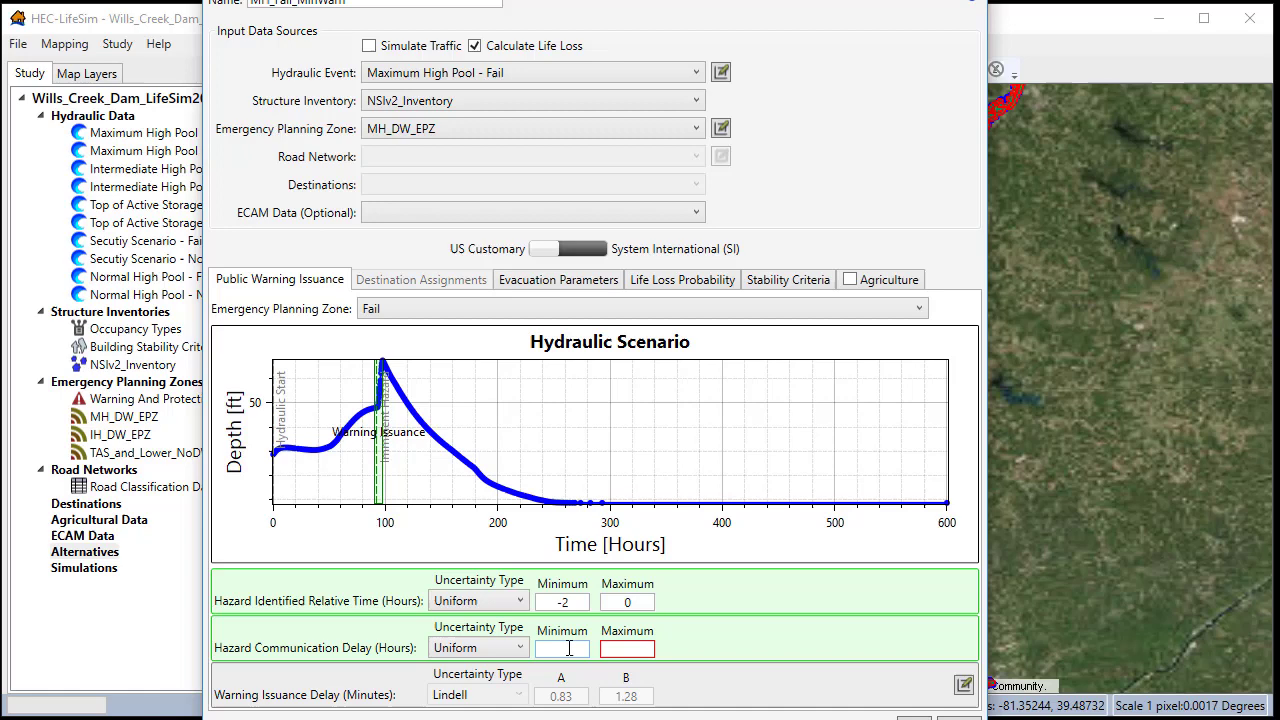
type(".1")
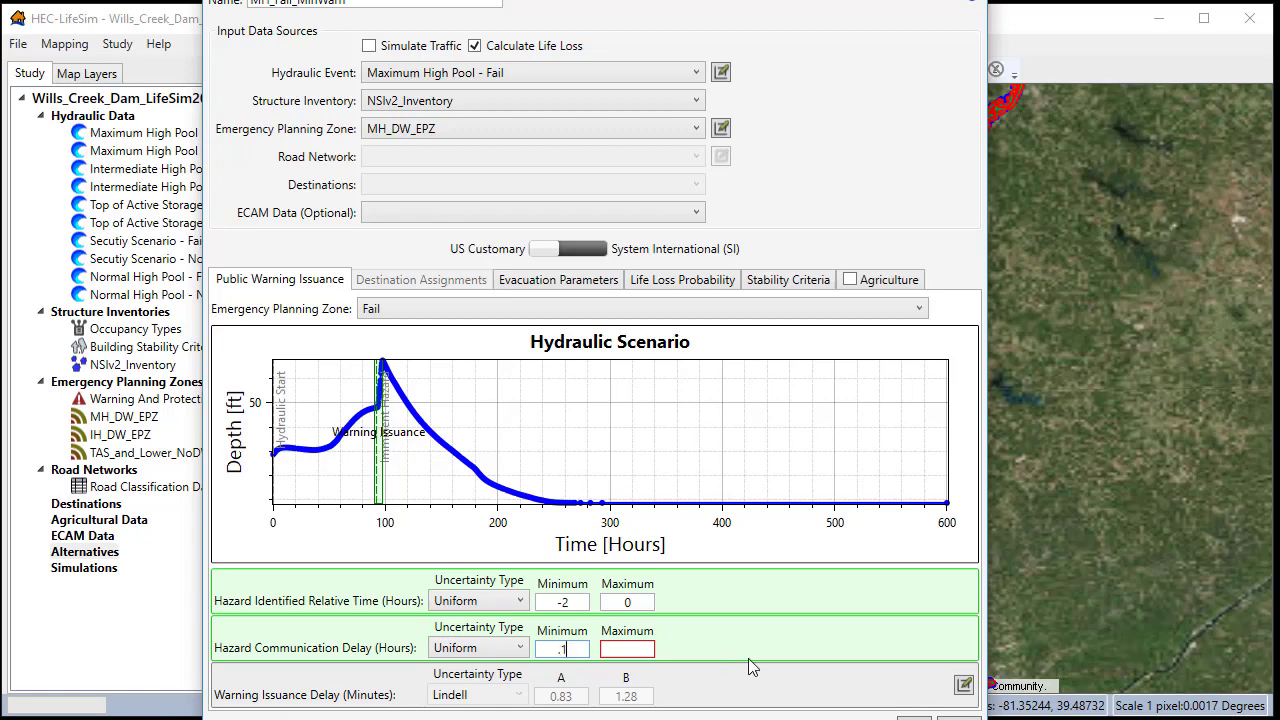
key("Tab")
type(".5")
left_click(650, 604)
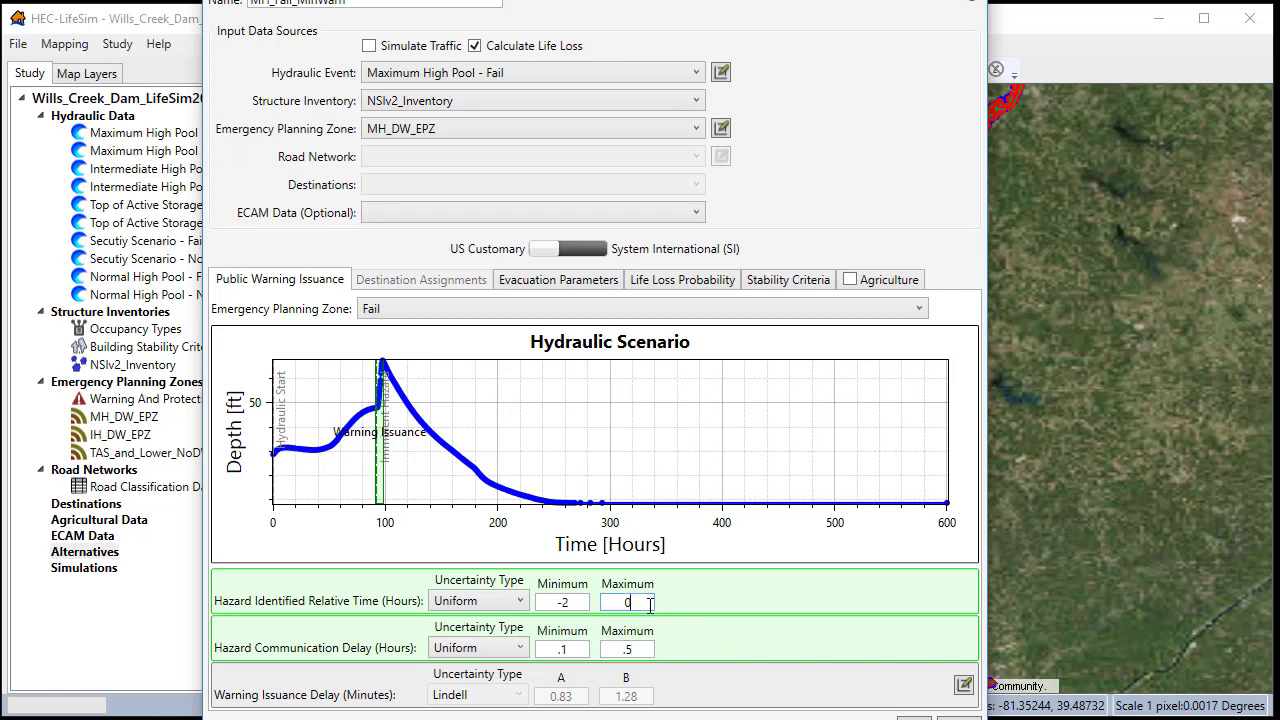
Switch the Public Warning Issuance settings to the MH_NonFail zone.
left_click(605, 310)
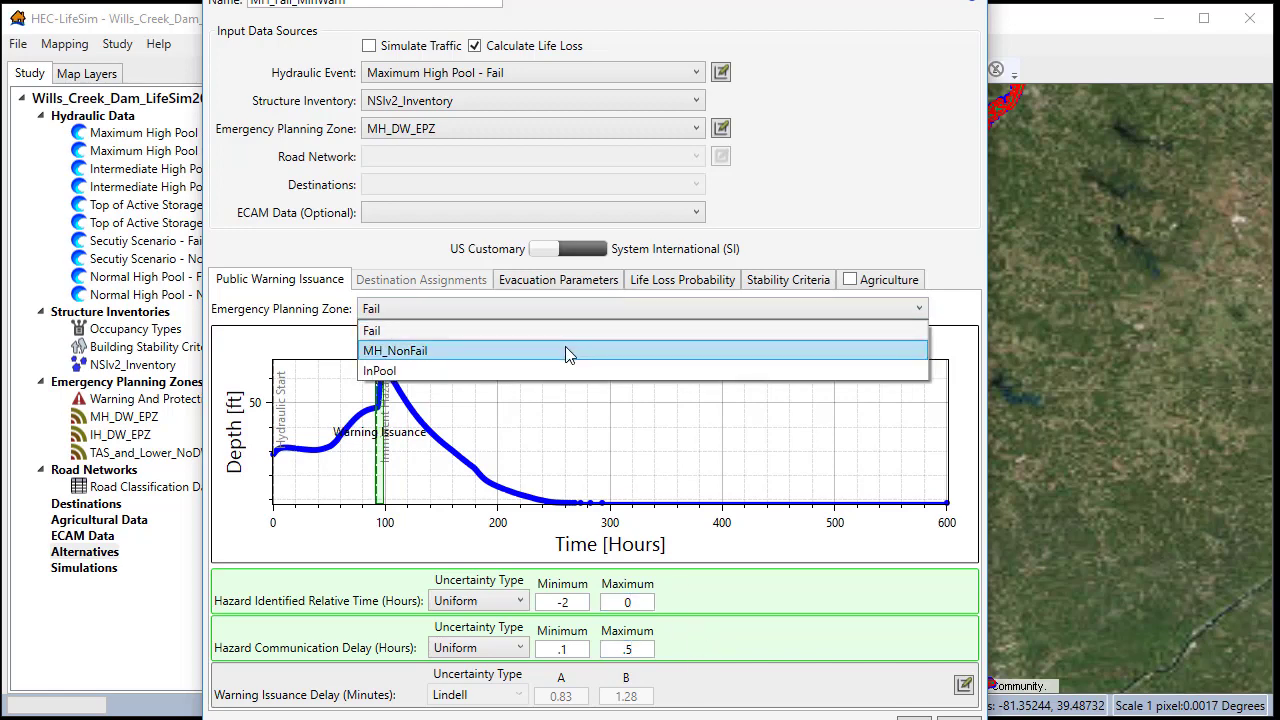
left_click(566, 352)
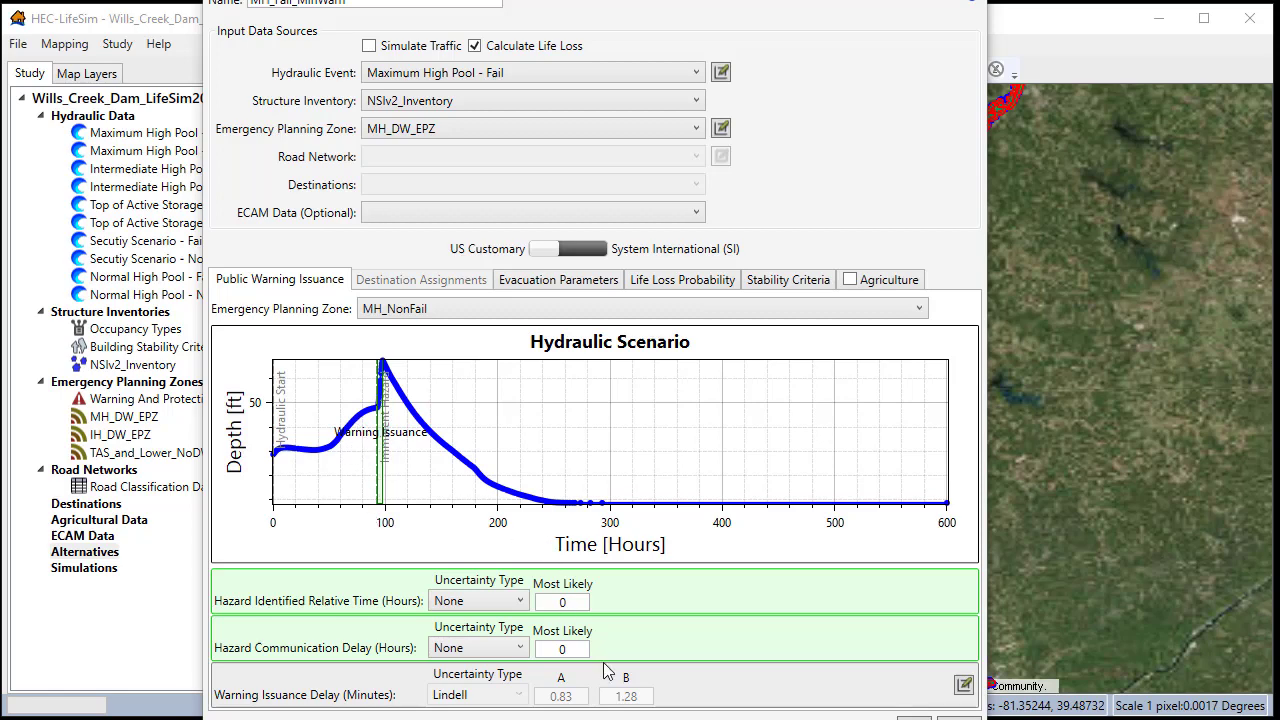
Switch to the Excel CTS worksheet to view the Hydraulic Model Timing table.
key("alt+Tab")
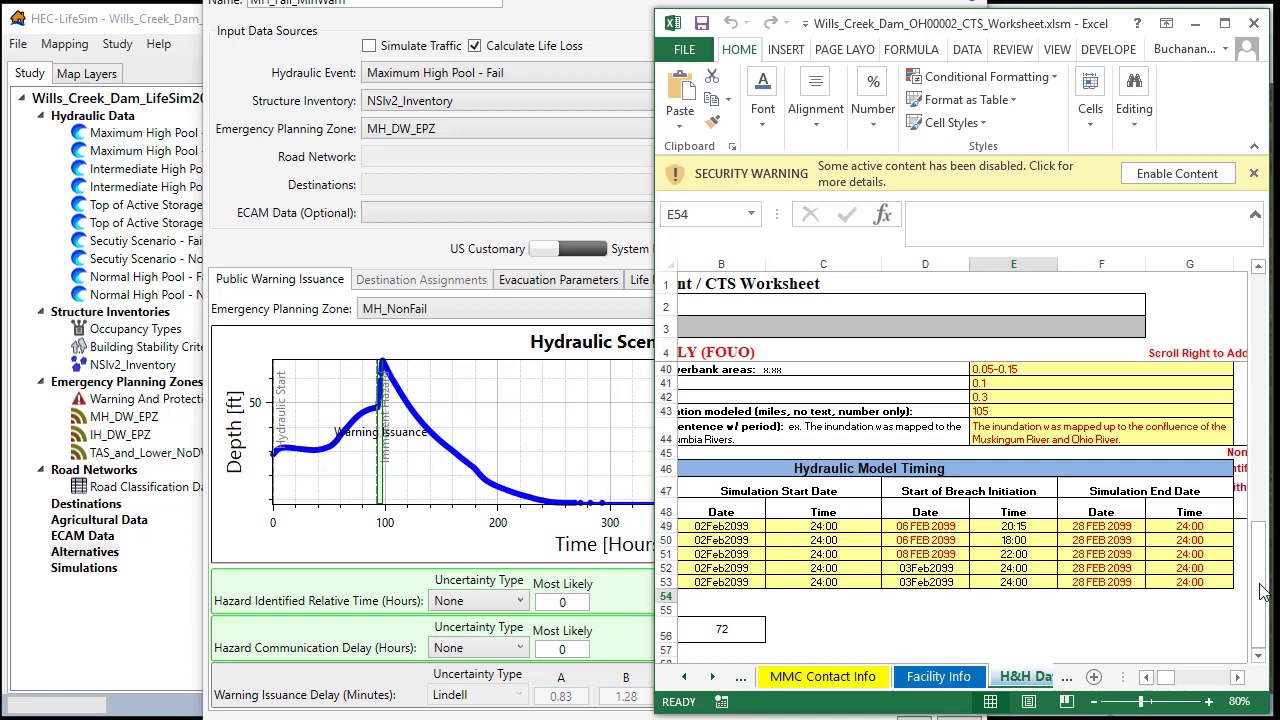
left_click_drag(1172, 680, 1173, 682)
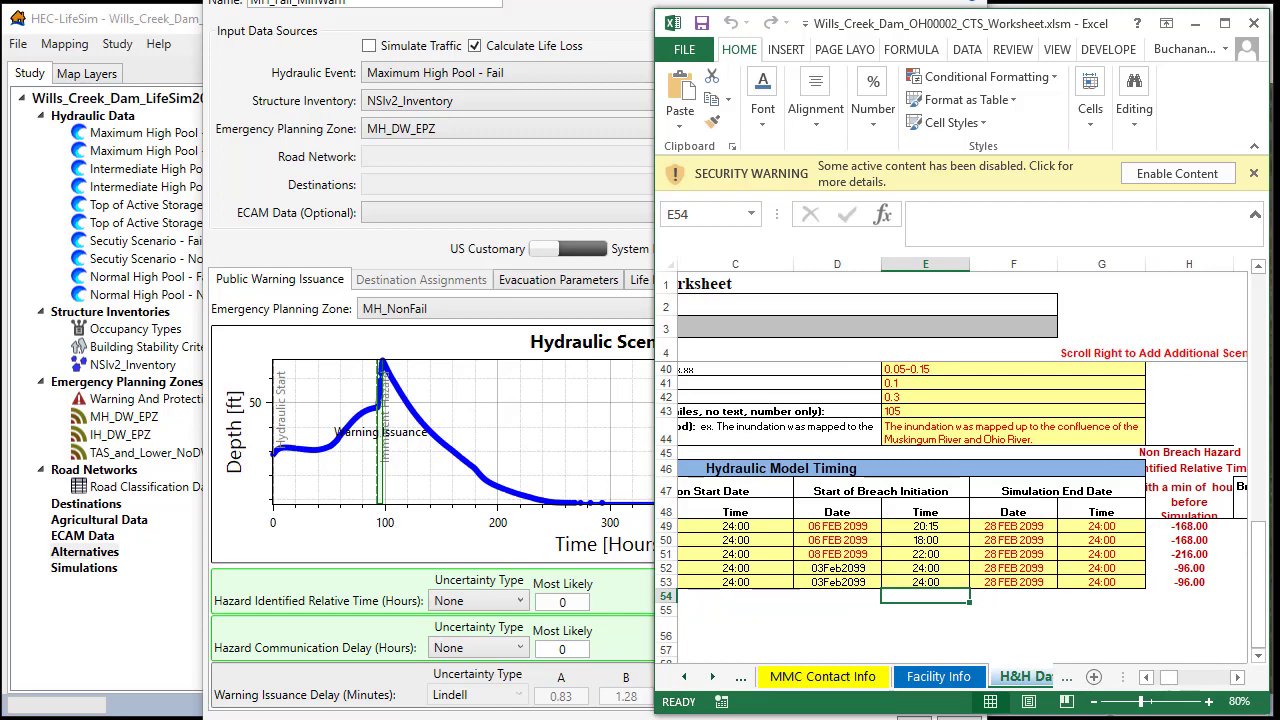
Set the MH_NonFail zone's hazard identification time to -120 hours.
left_click(1196, 22)
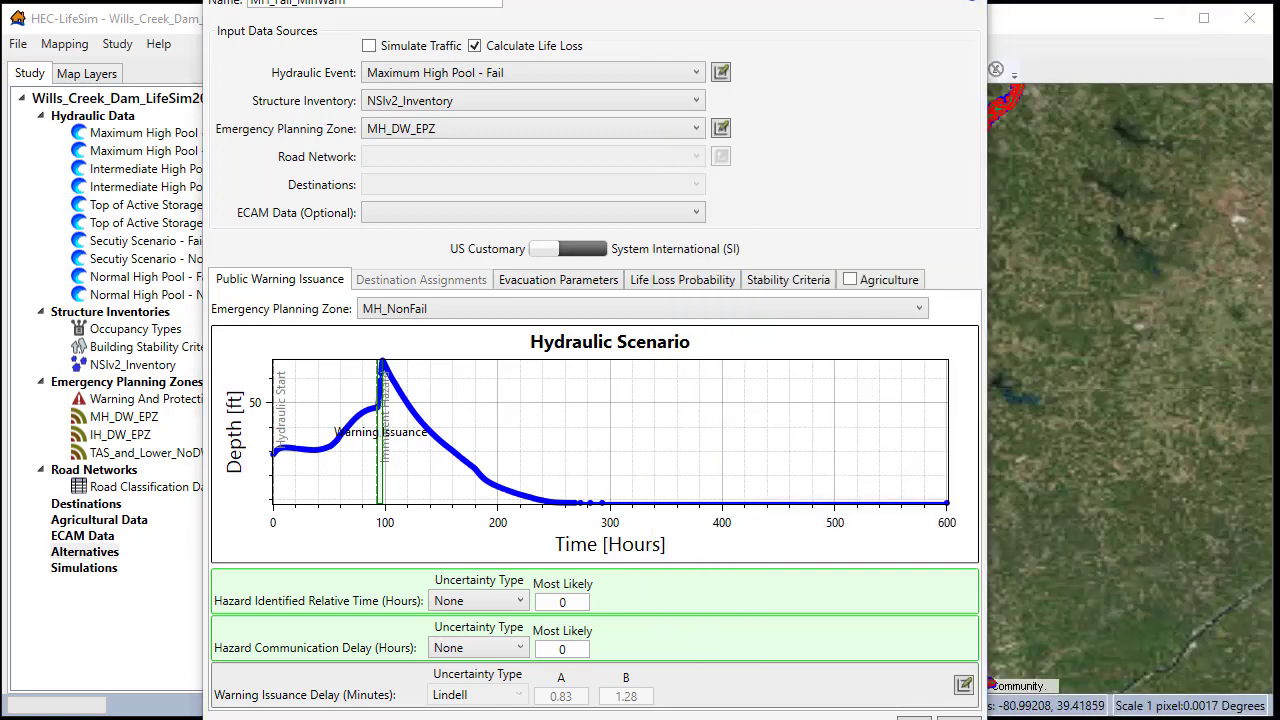
double_click(563, 601)
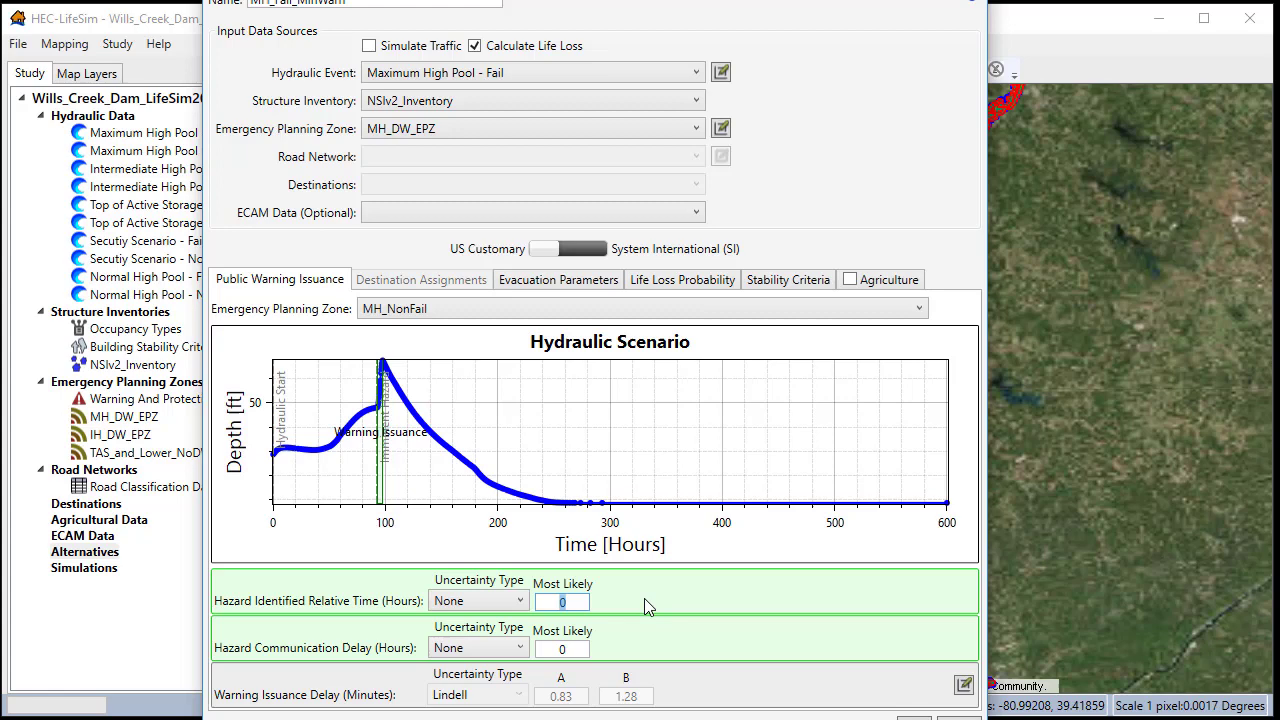
type("-")
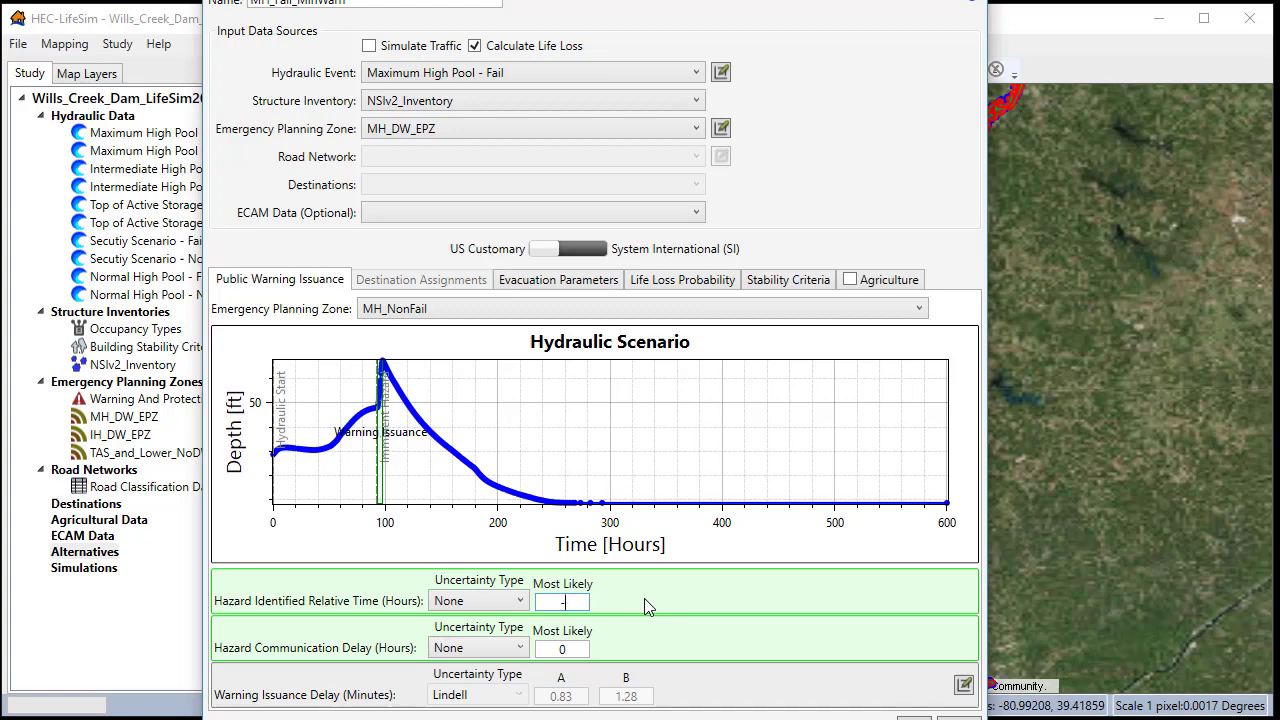
type("120")
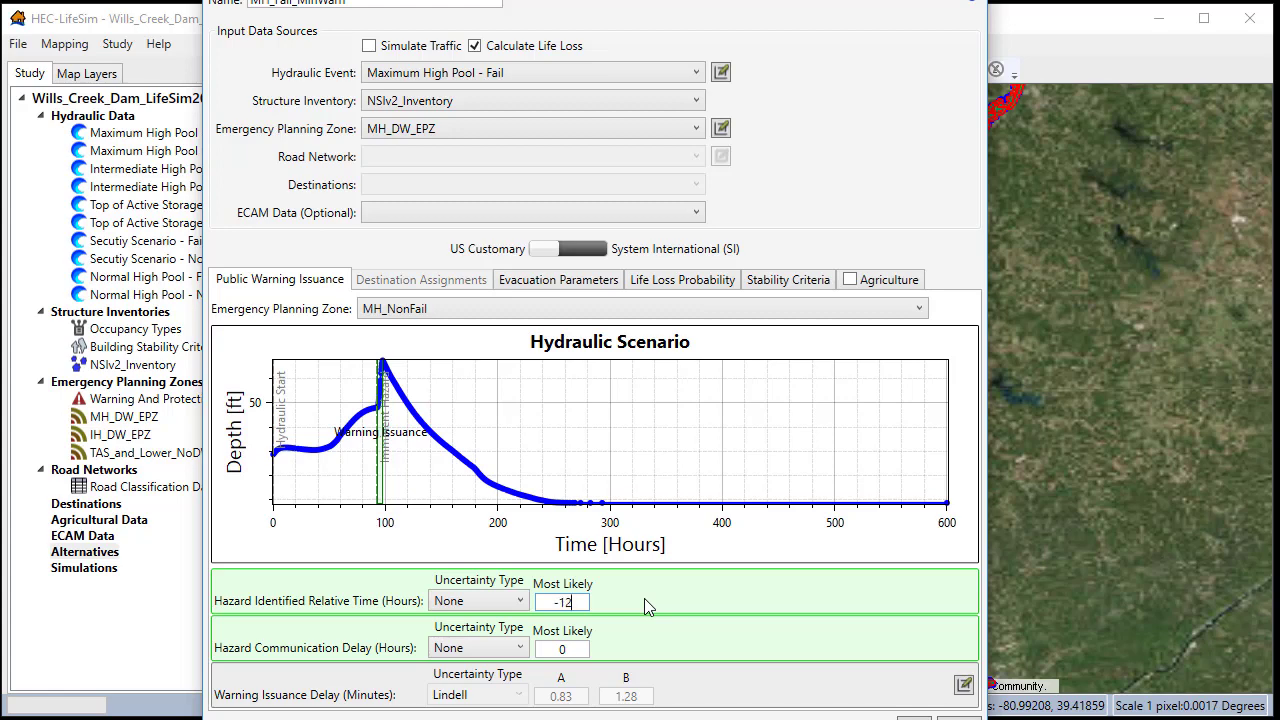
left_click(582, 649)
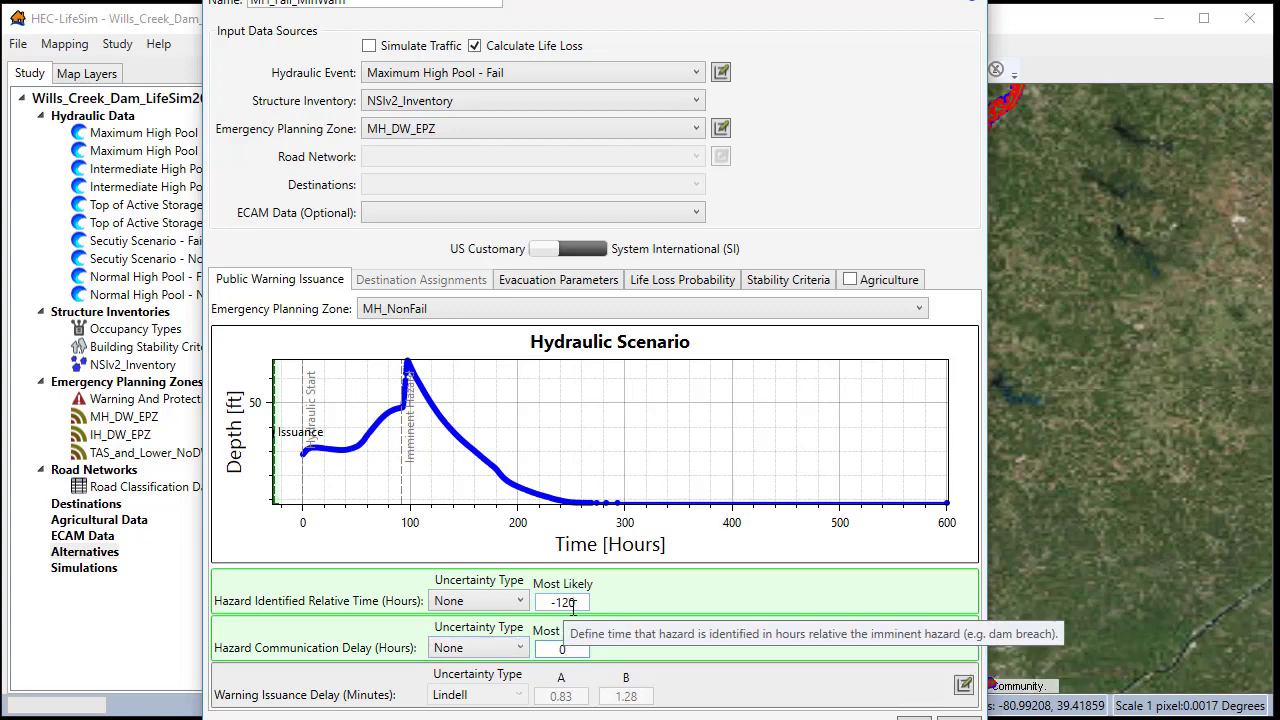
Set the InPool zone's identification time to -120 hours and save MH_Fail_MinWarn.
left_click(516, 309)
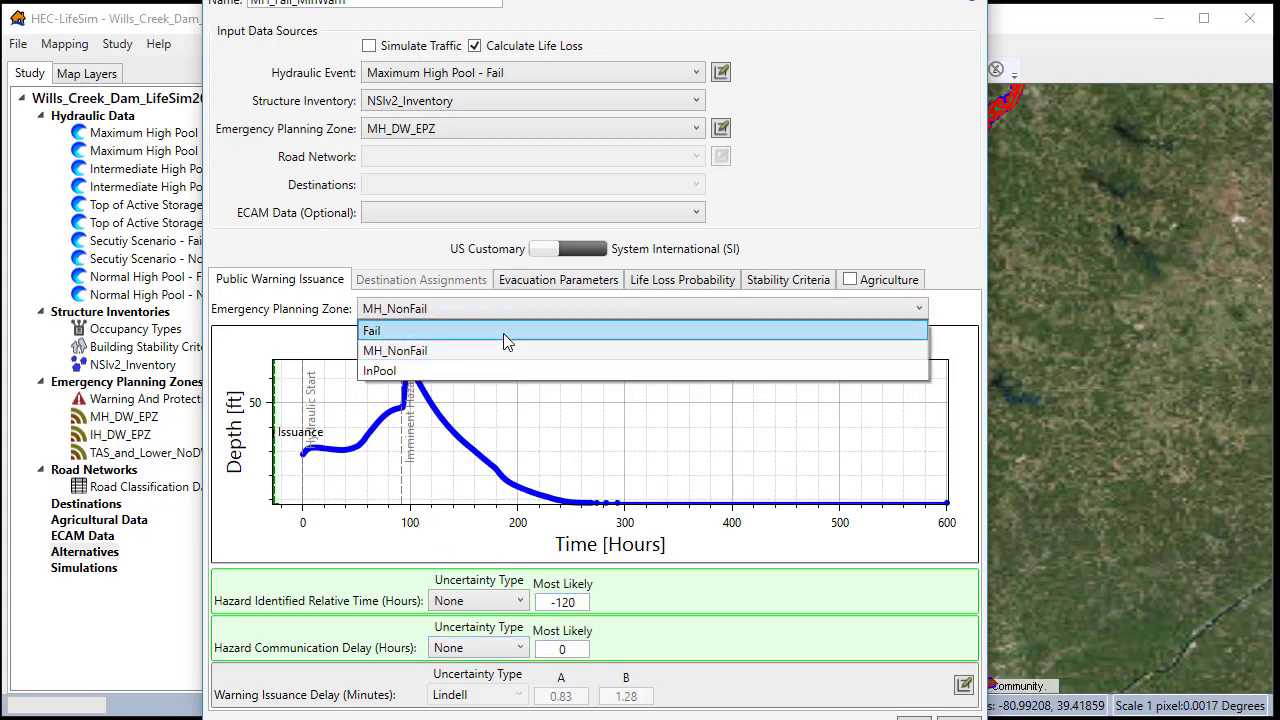
left_click(480, 369)
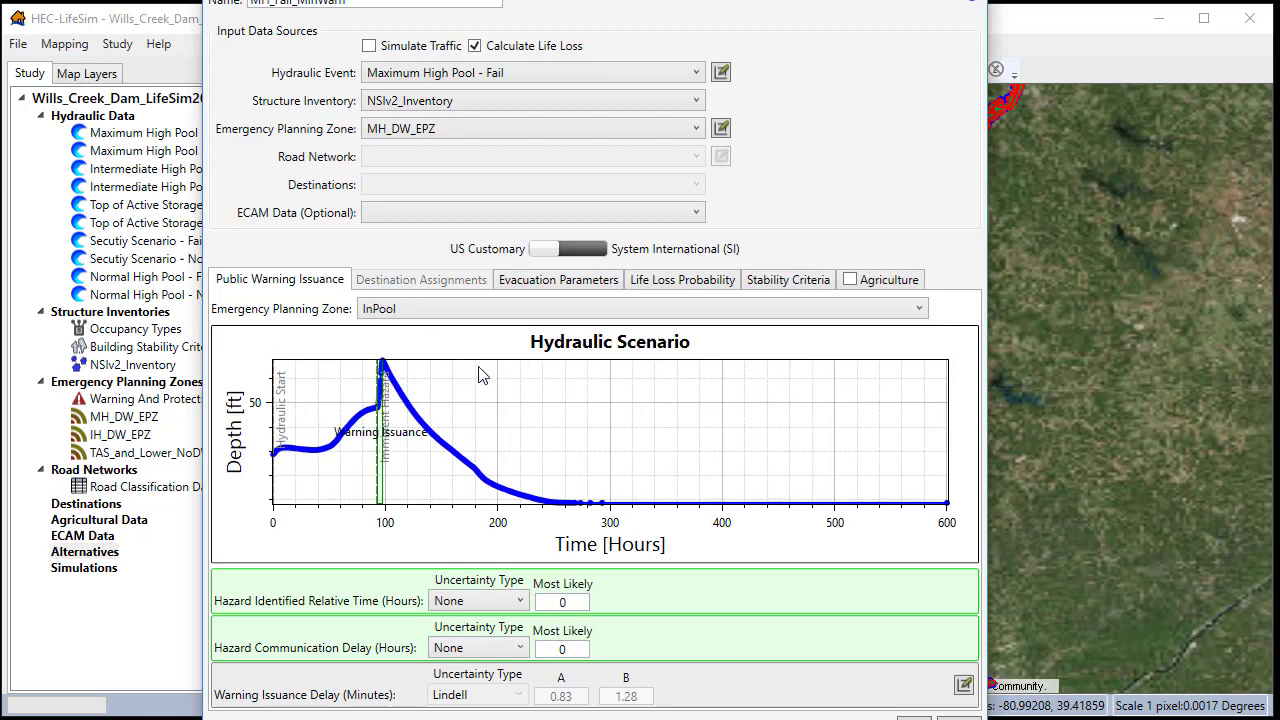
double_click(557, 602)
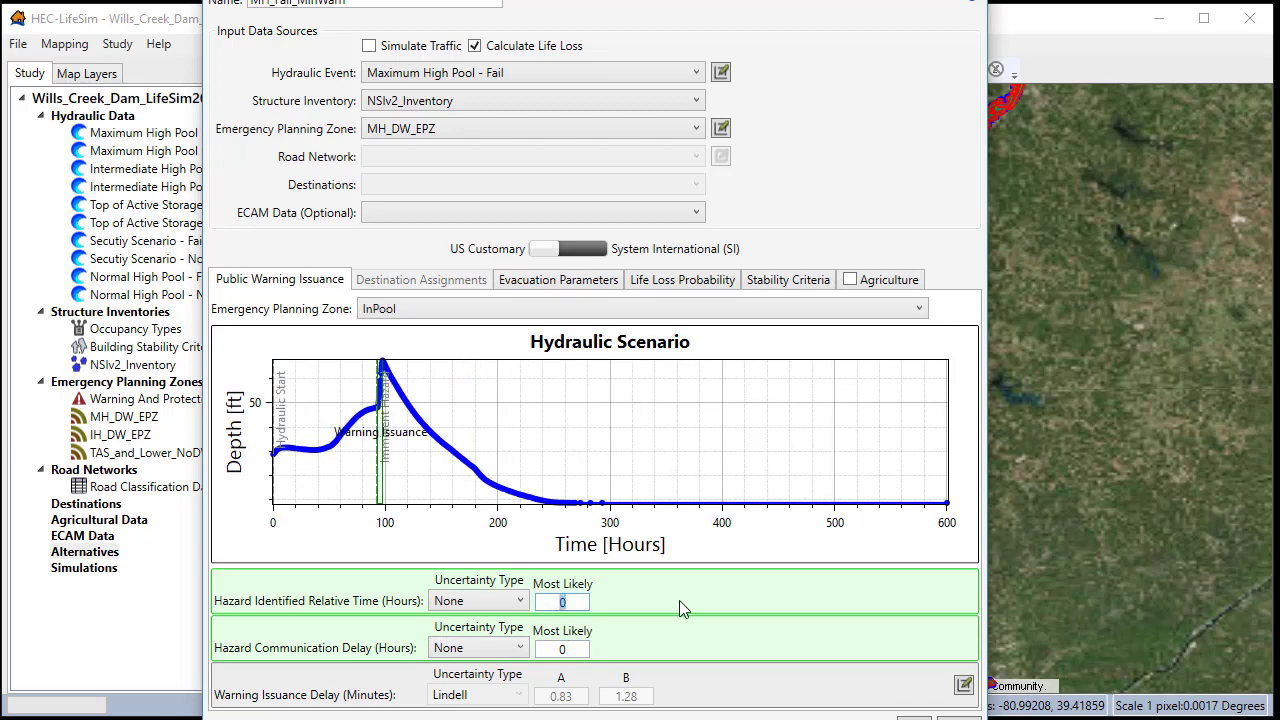
type("-120")
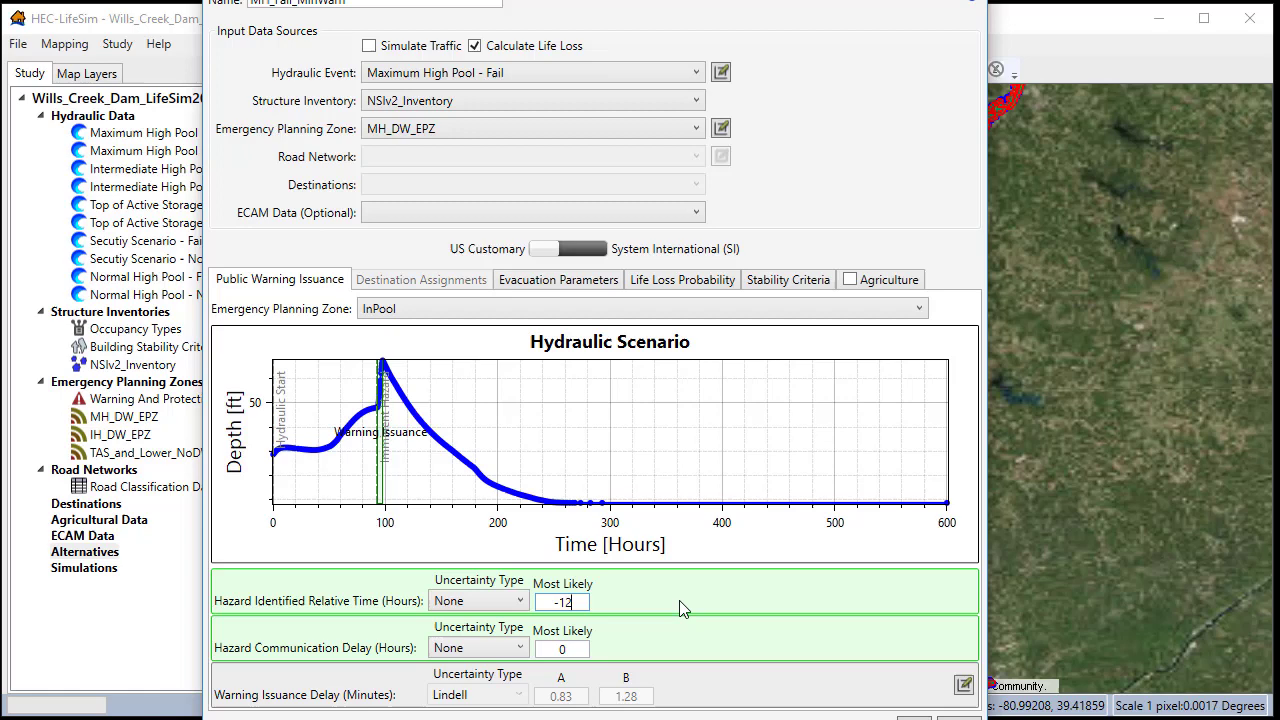
left_click(570, 650)
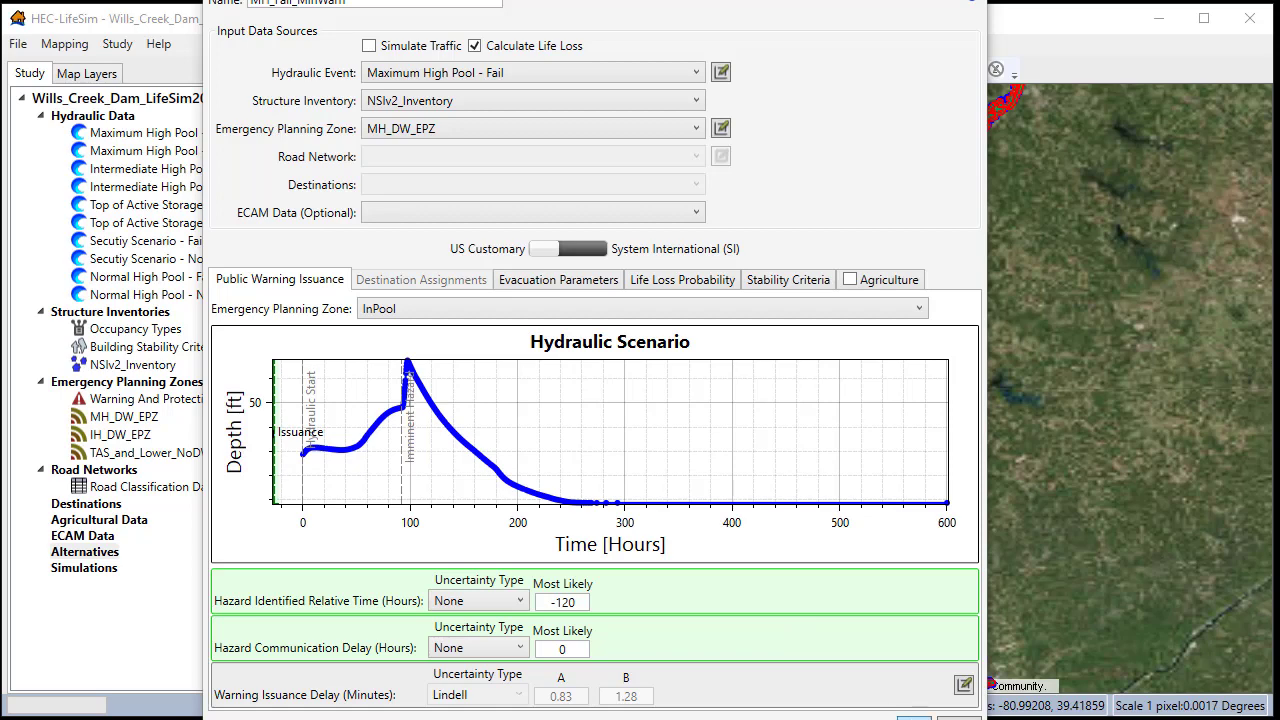
left_click(913, 716)
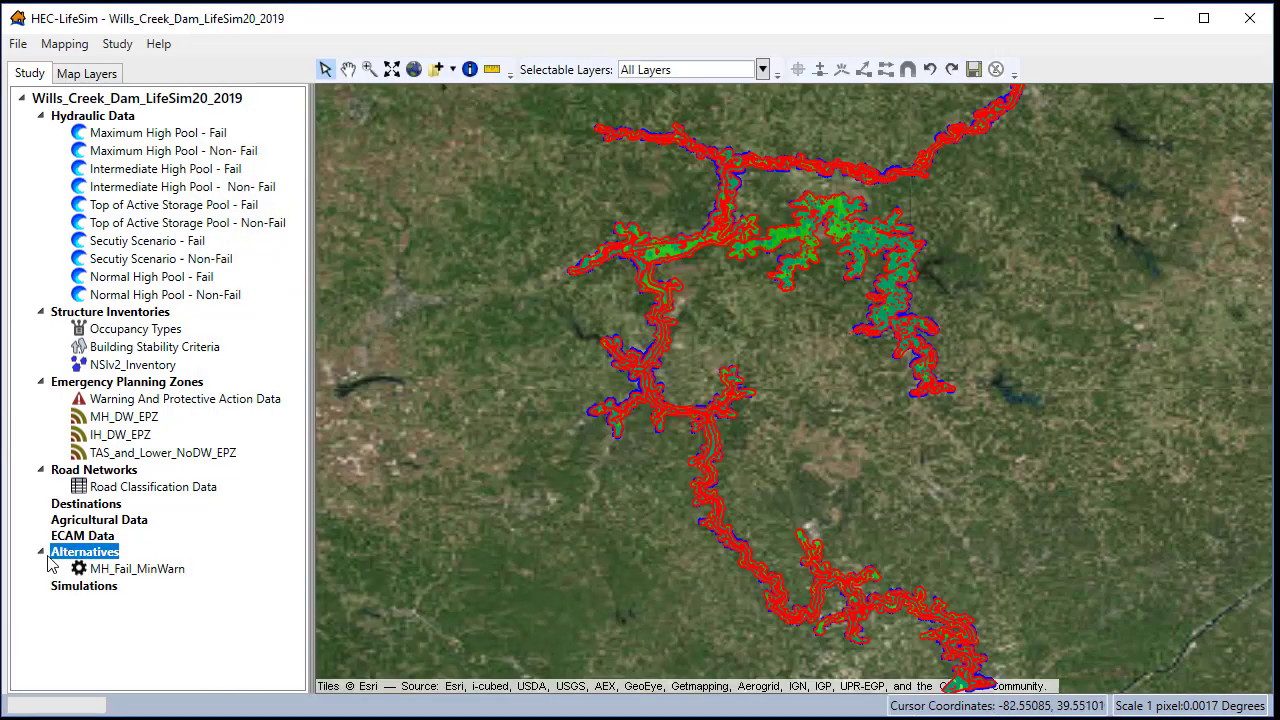
Copy MH_Fail_MinWarn and rename the copy IH_Fail_MinWarn, removing the _Copy suffix.
left_click(132, 570)
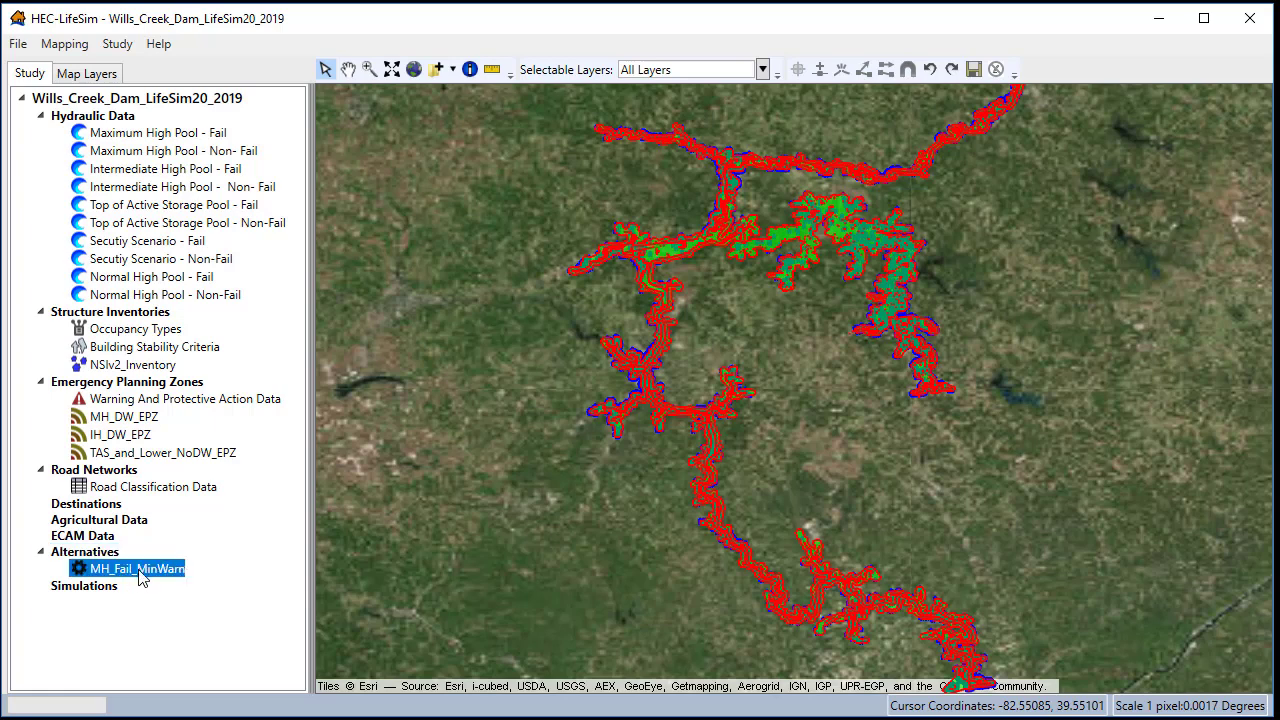
right_click(132, 570)
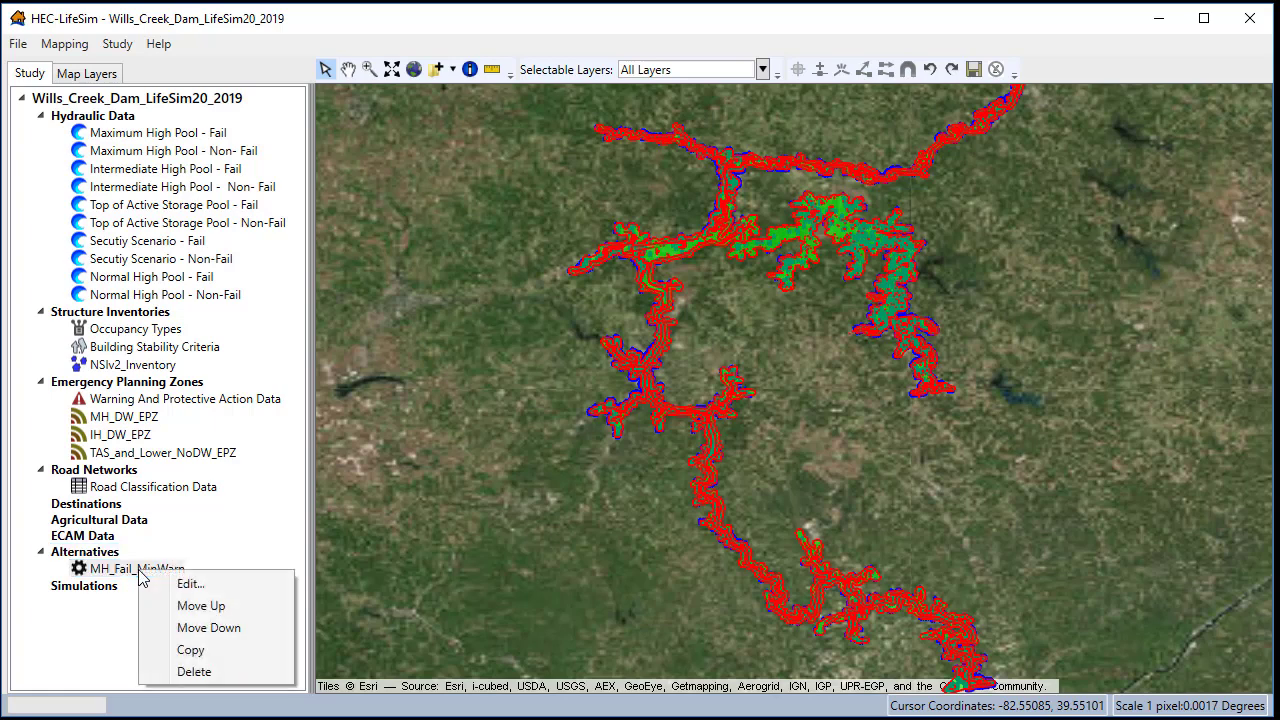
left_click(200, 652)
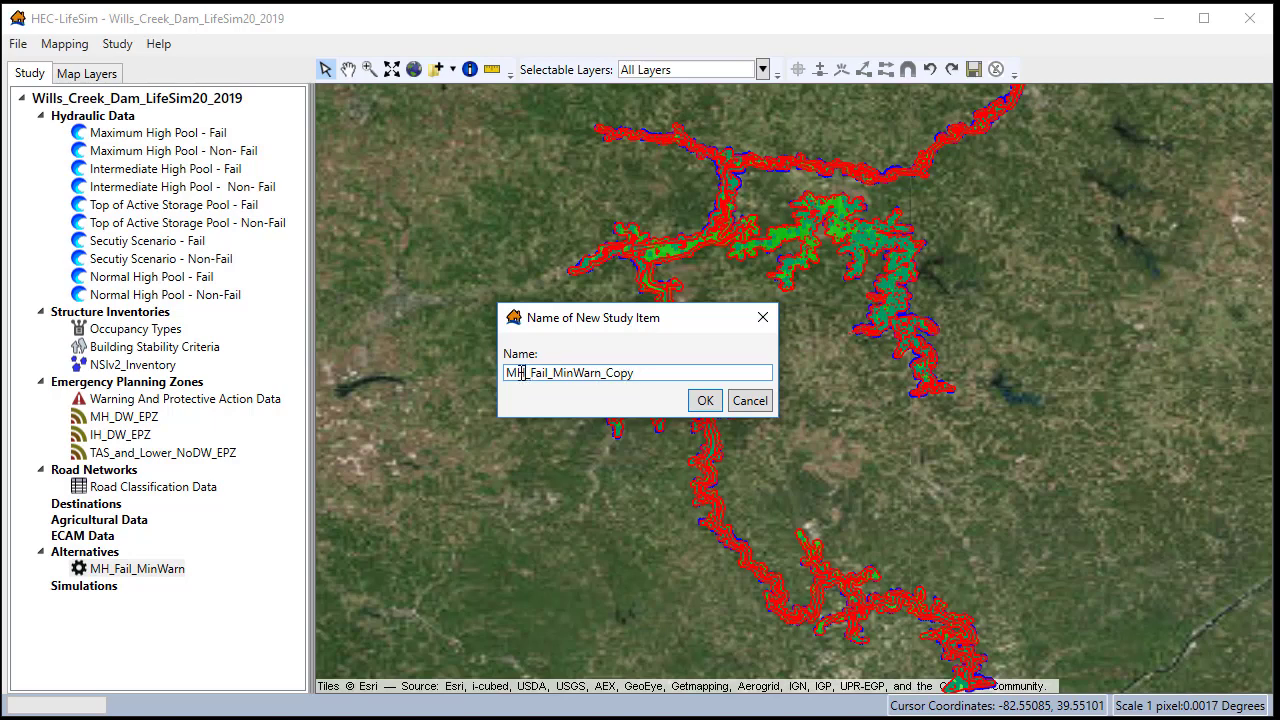
left_click_drag(521, 372, 504, 373)
type("IH")
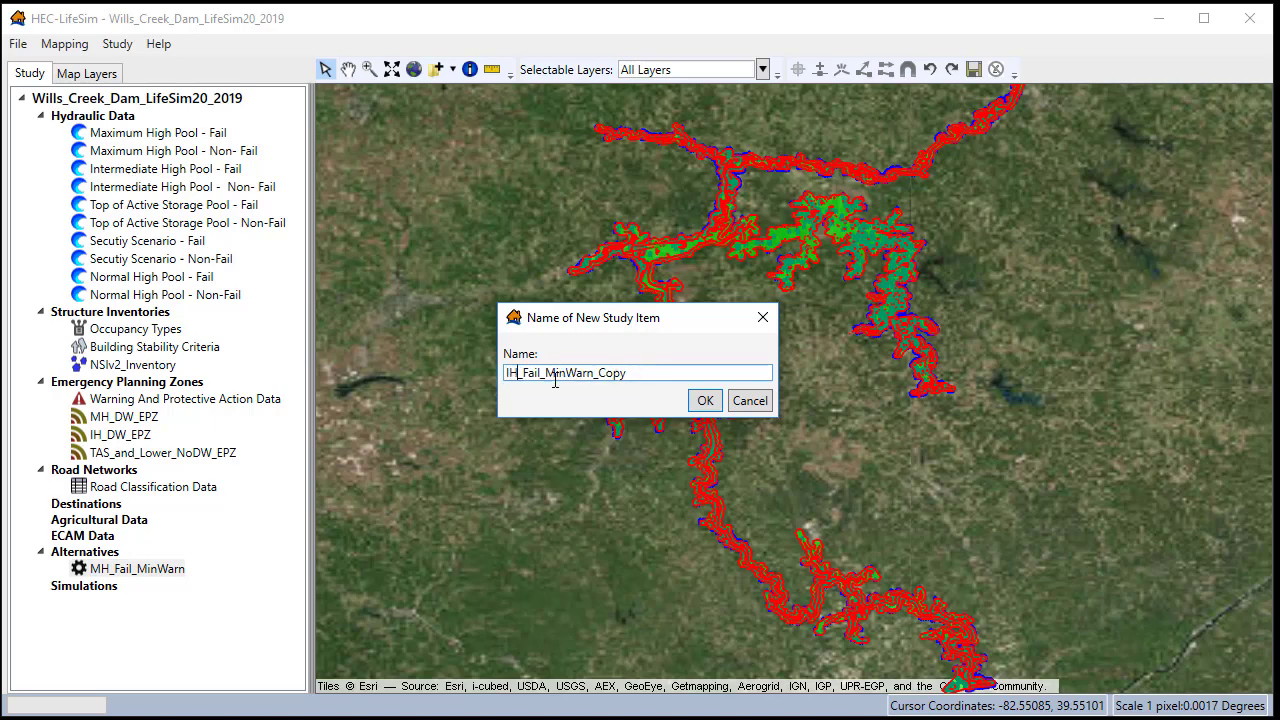
left_click_drag(628, 374, 595, 375)
key("BackSpace")
left_click(705, 401)
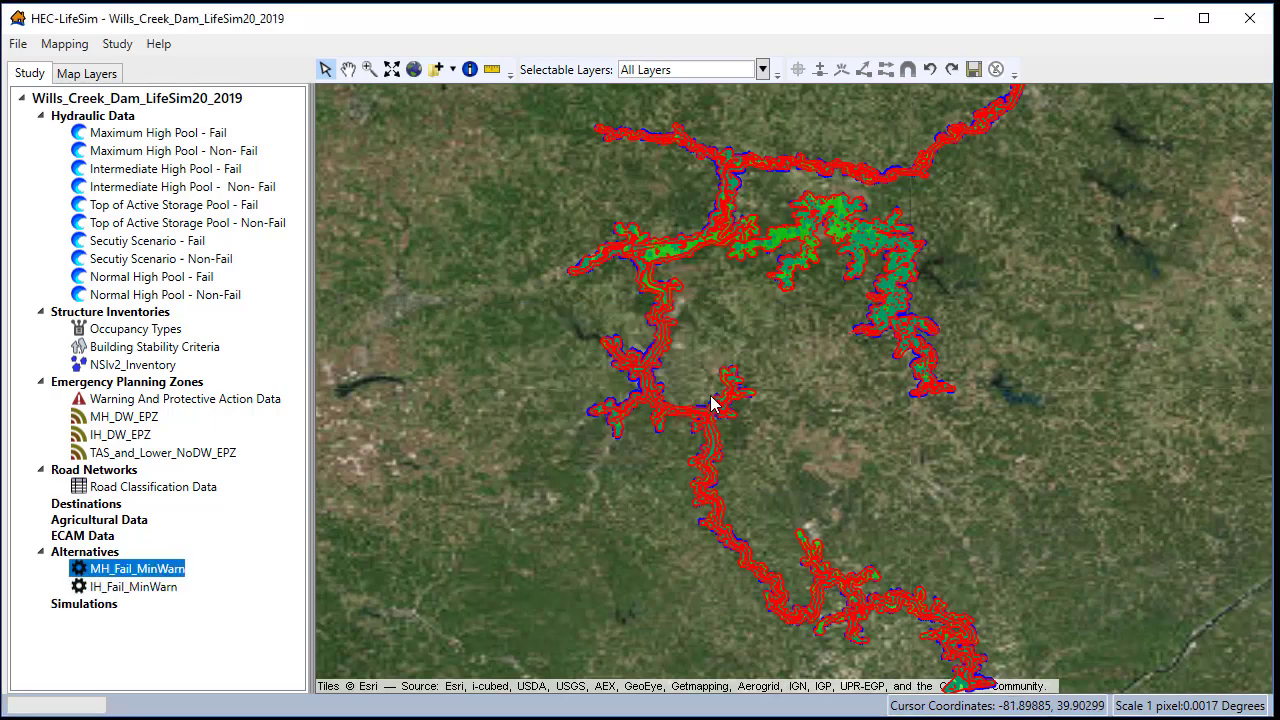
left_click(142, 592)
right_click(142, 592)
Set IH_Fail_MinWarn's hydraulic event to Intermediate High Pool - Fail and planning zone to IH_DW_EPZ.
left_click(190, 605)
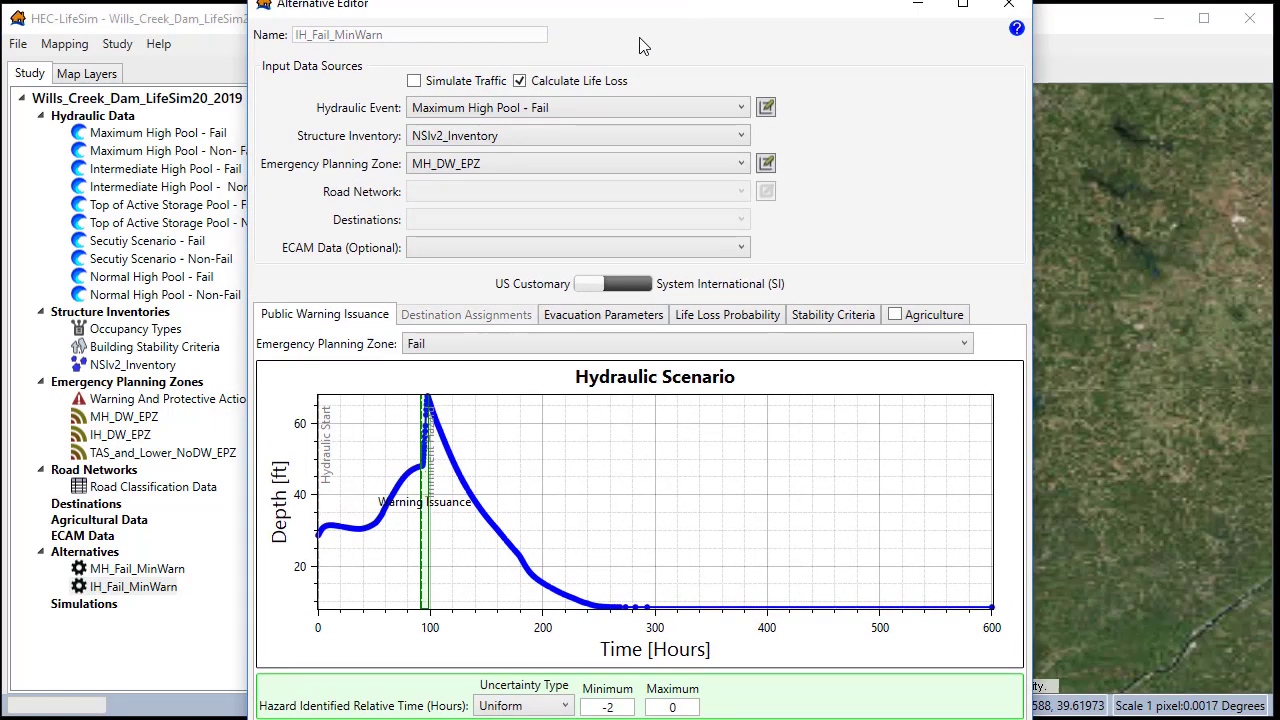
left_click(497, 113)
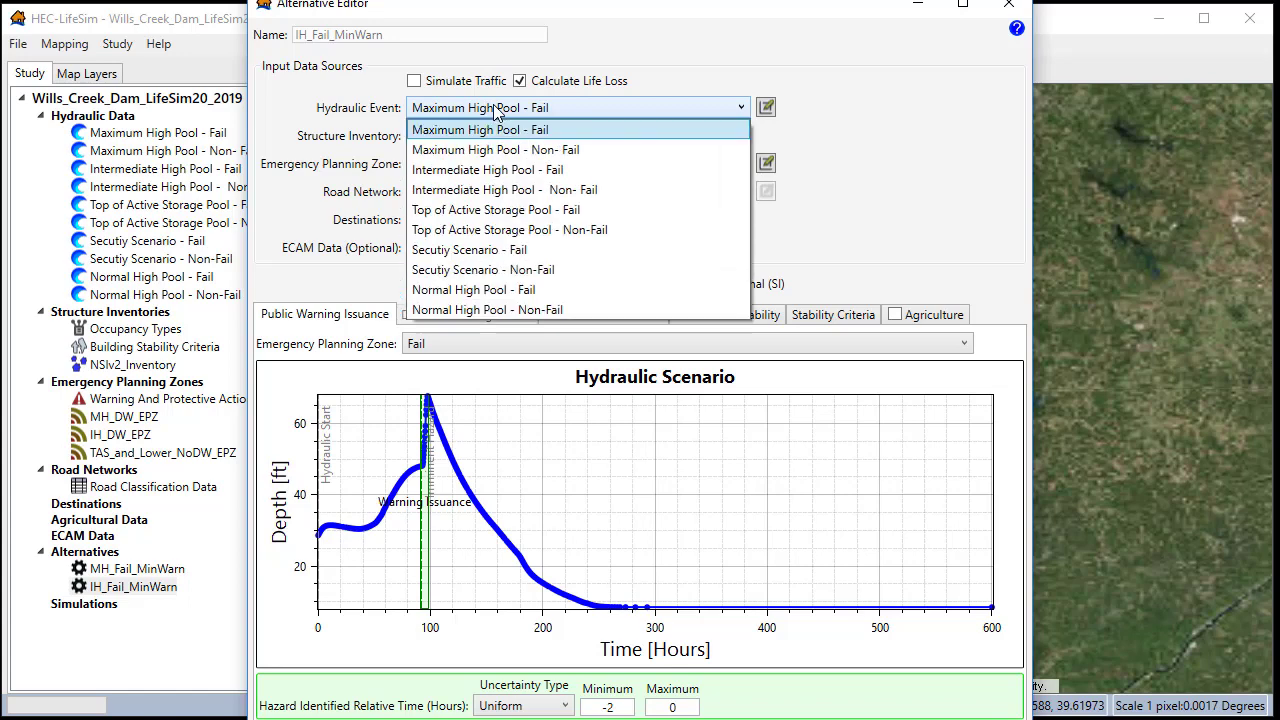
left_click(498, 173)
left_click(503, 164)
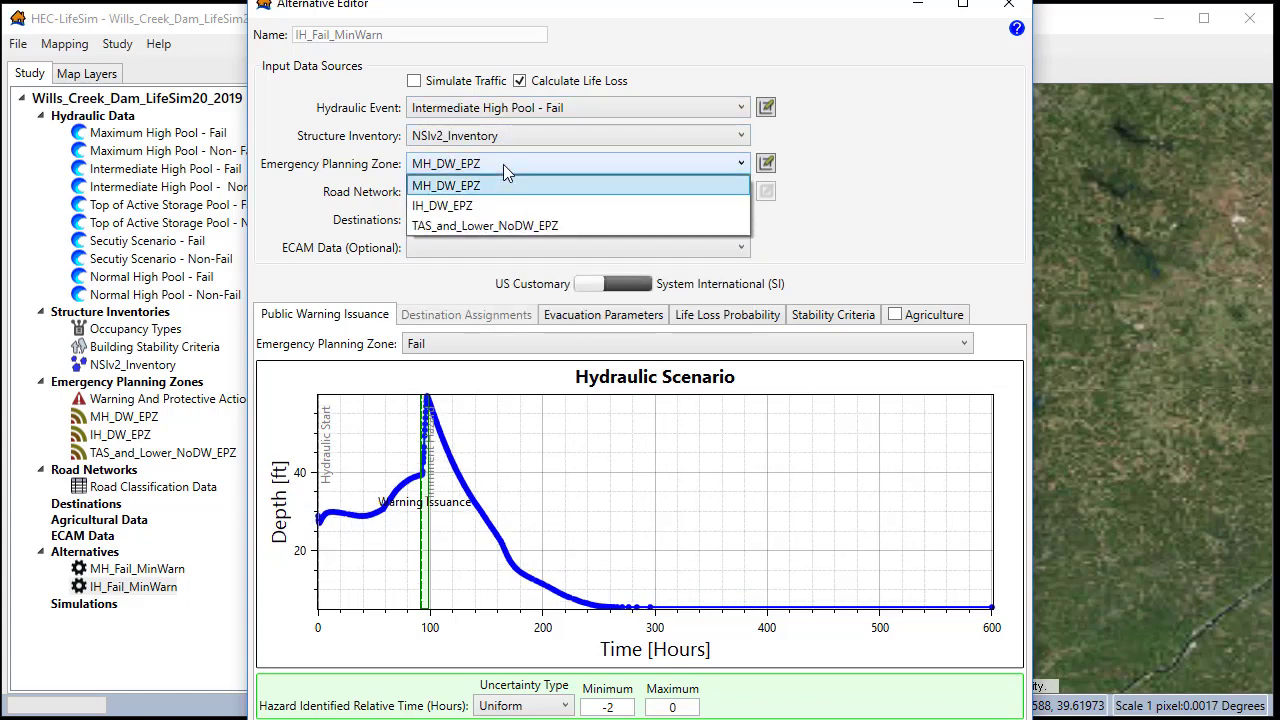
left_click(463, 204)
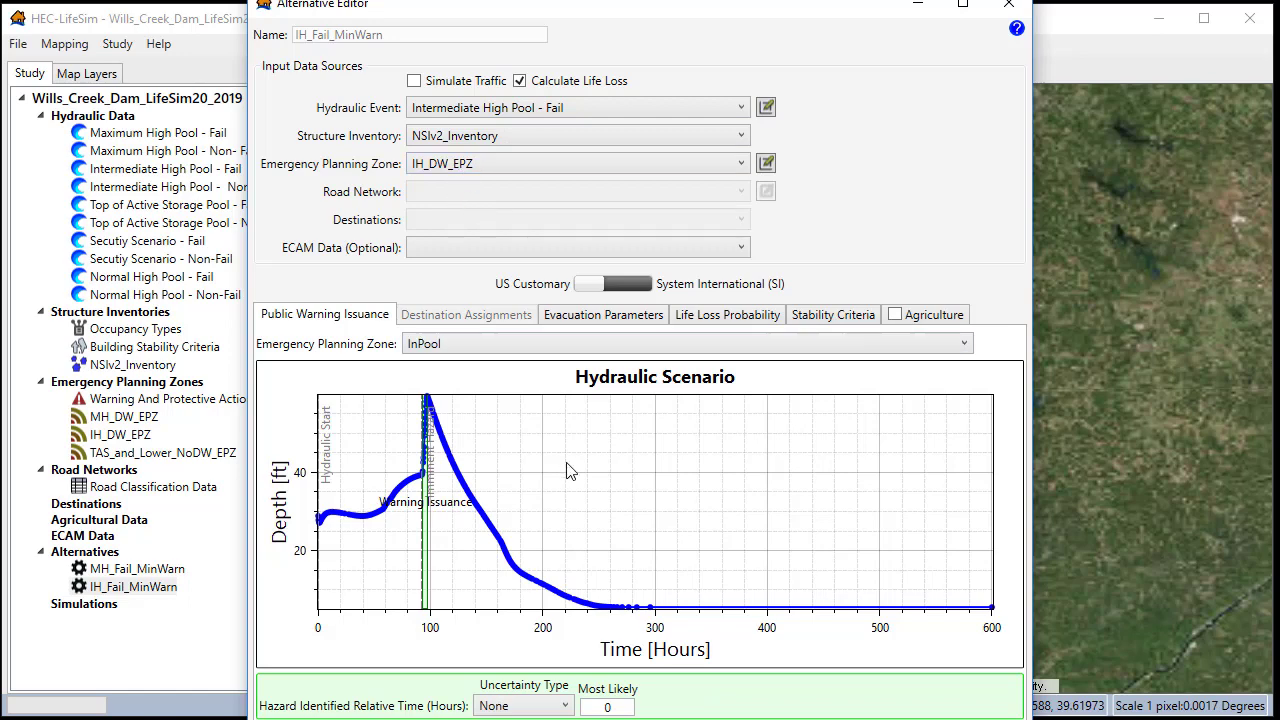
Enter -120 hours as the InPool Most Likely hazard identified time, then select IH_NonFail's value.
left_click(607, 707)
left_click_drag(628, 14, 618, 0)
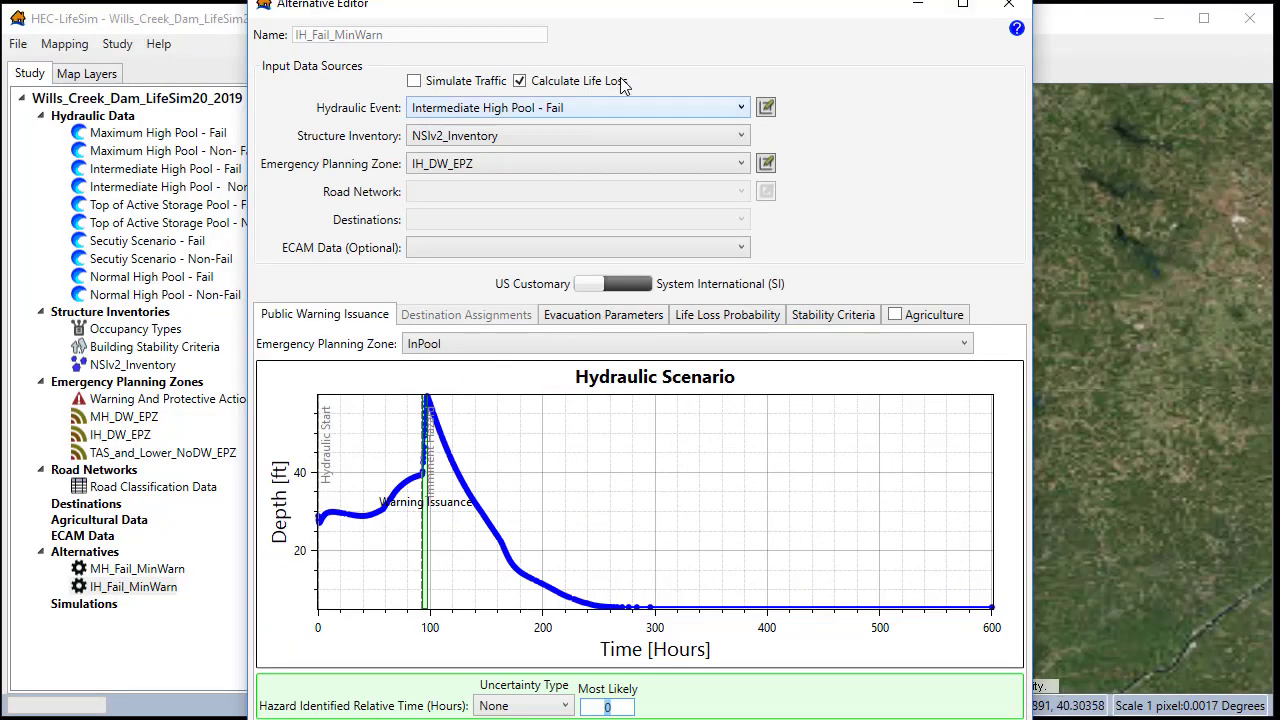
left_click_drag(650, 8, 627, 0)
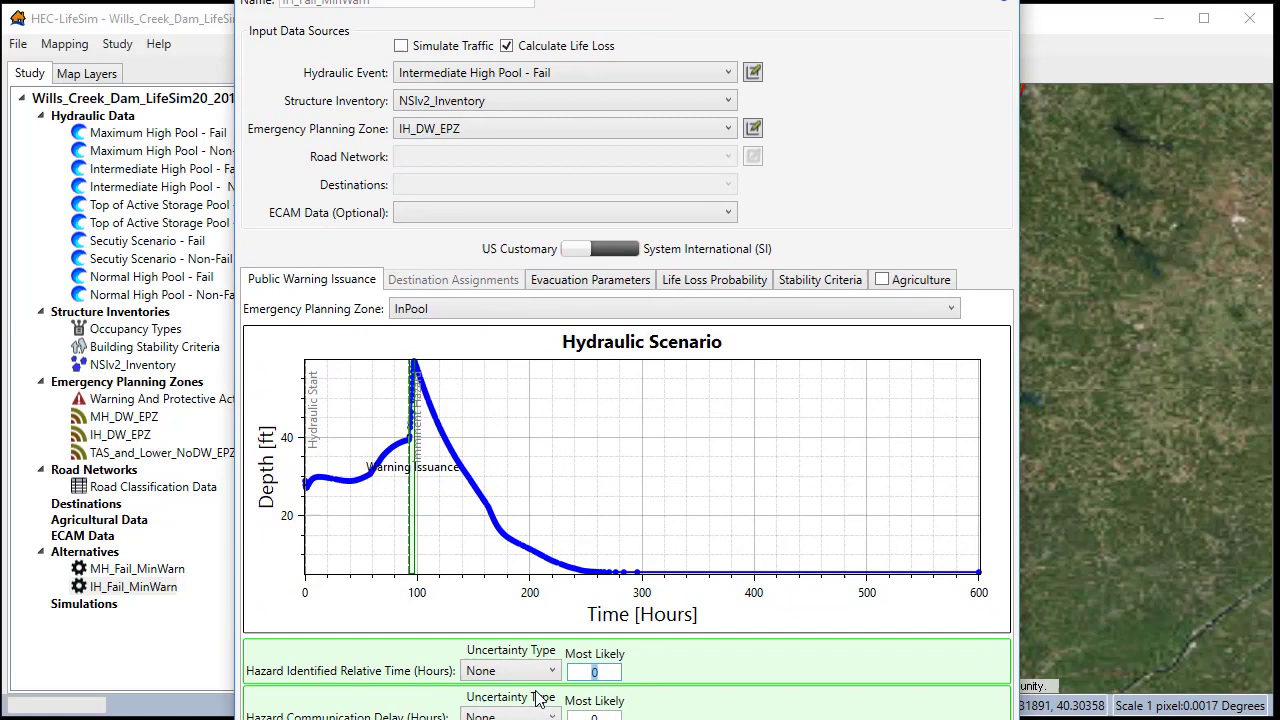
left_click_drag(595, 672, 583, 670)
type("-120")
left_click(606, 714)
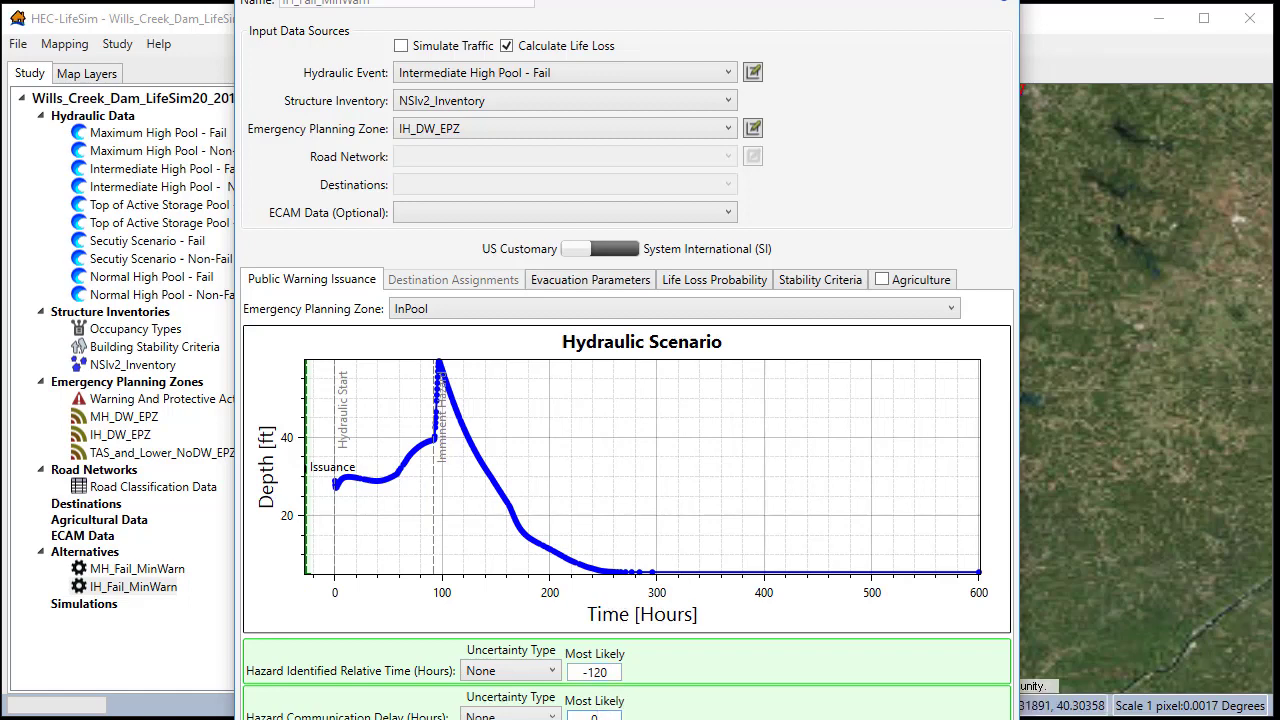
left_click(476, 312)
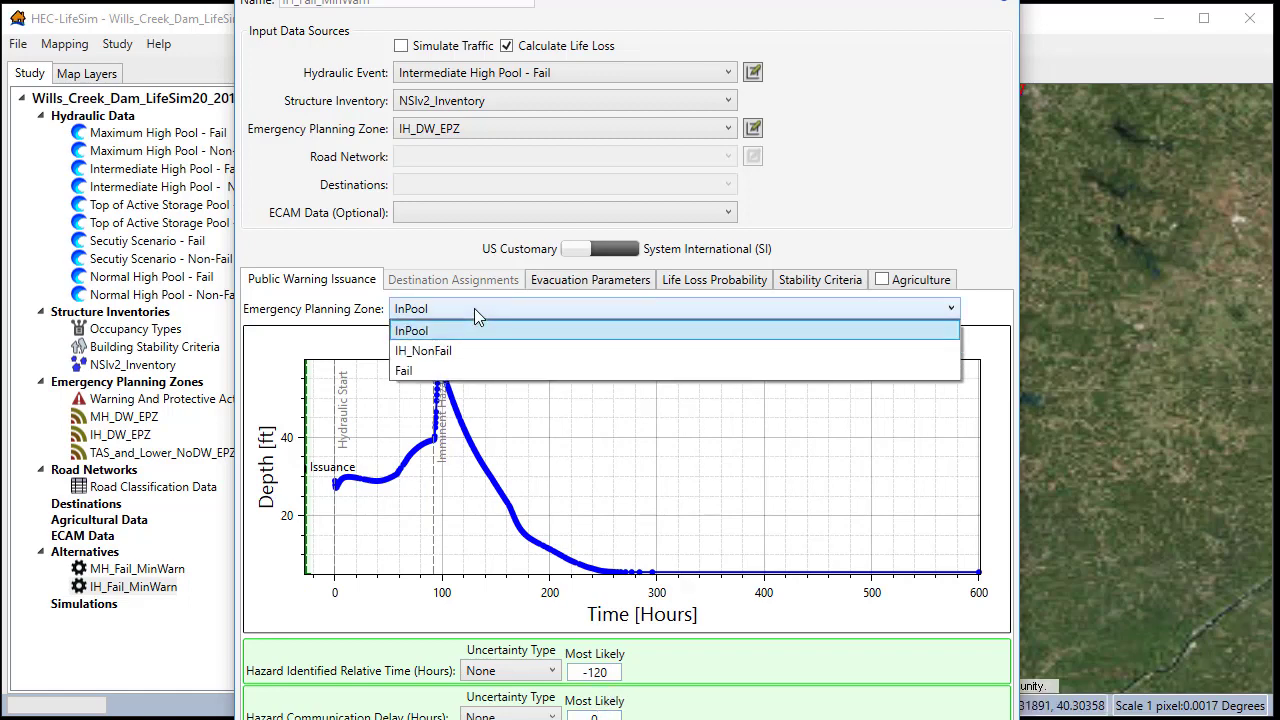
left_click(470, 356)
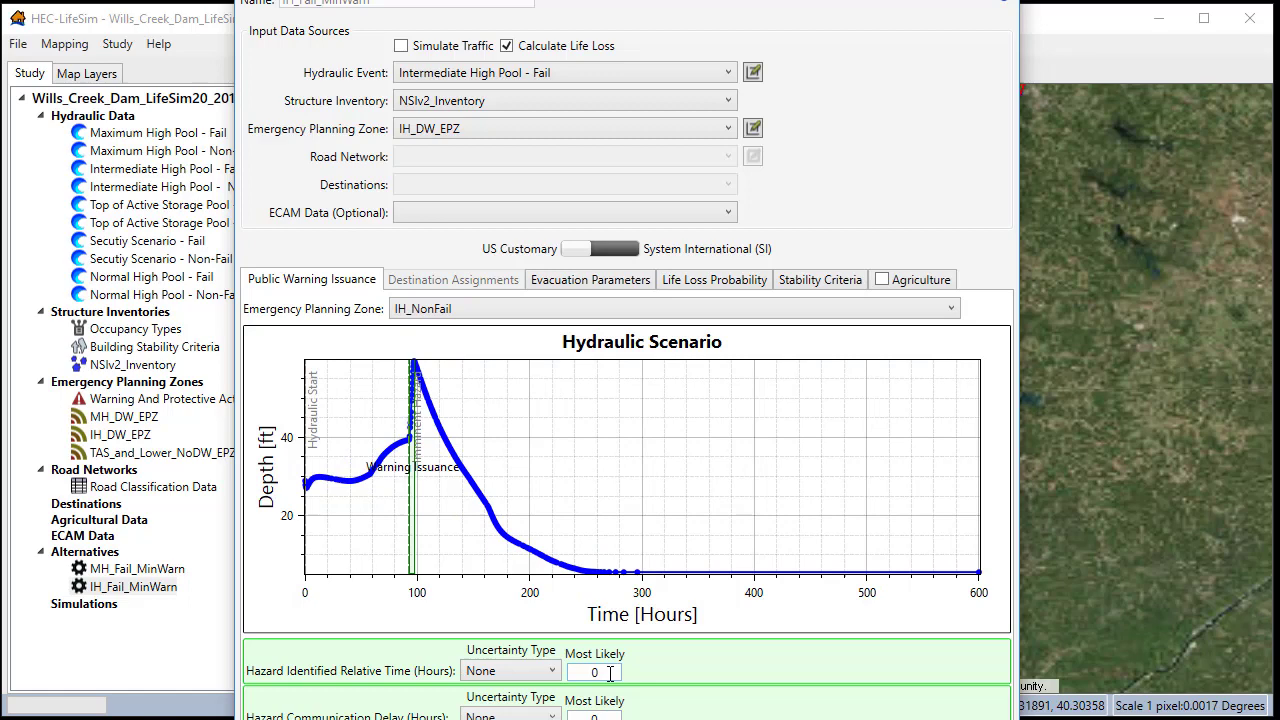
left_click_drag(610, 673, 583, 672)
Enter -120 hours for IH_NonFail and make the Fail zone's hazard identified time Uniform.
type("-120")
left_click(477, 310)
left_click(460, 371)
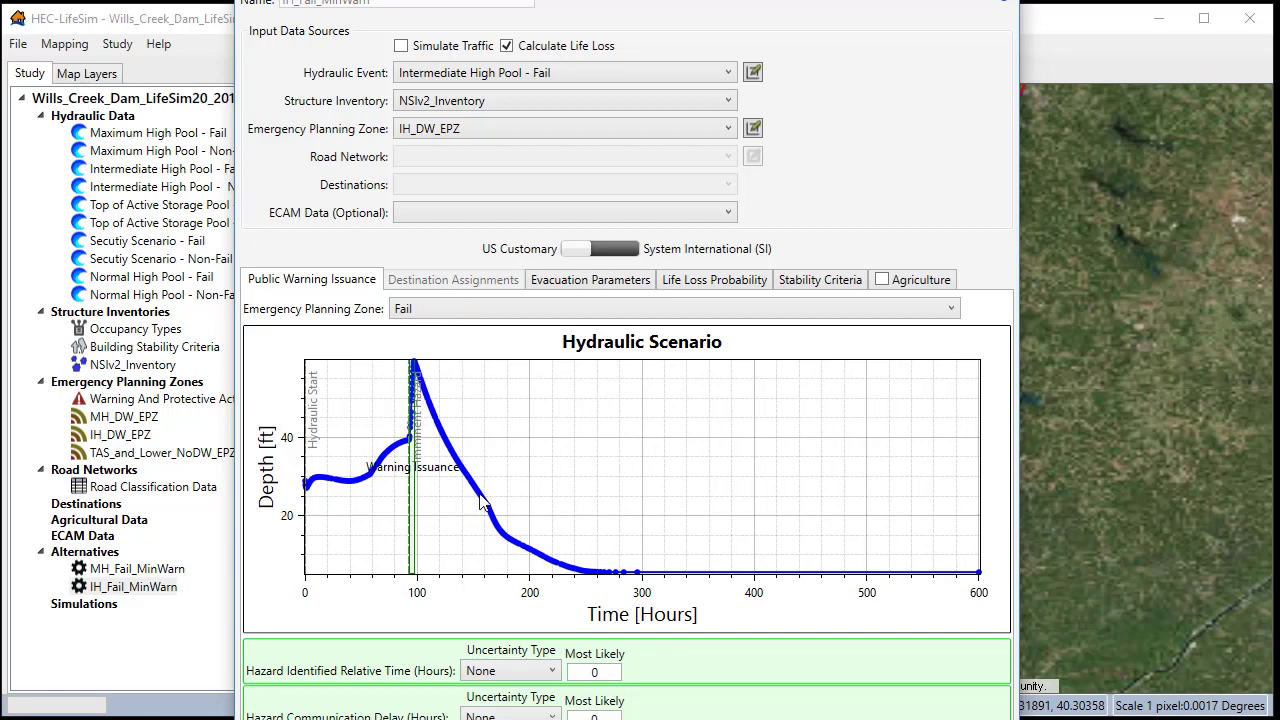
left_click(551, 671)
left_click(490, 718)
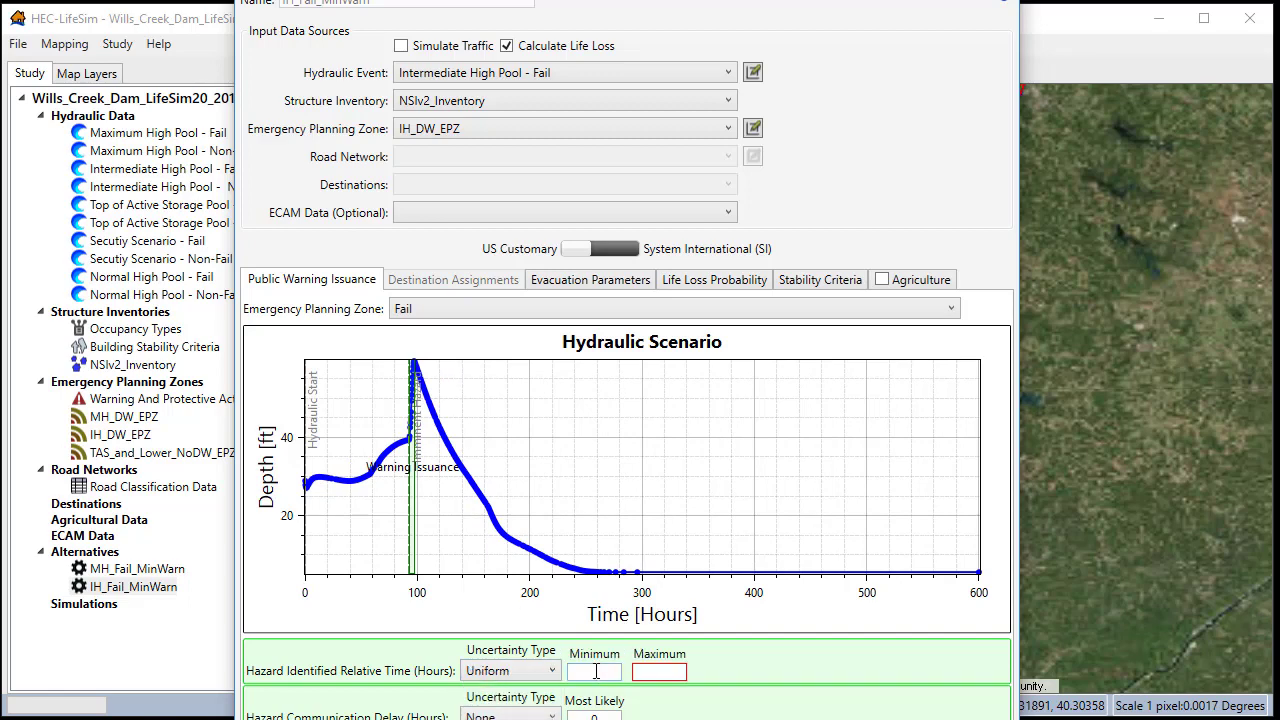
Give the Fail zone a -2 to 0 range and Uniform .1–.5 hour communication delay, then save.
left_click(661, 671)
key("Tab")
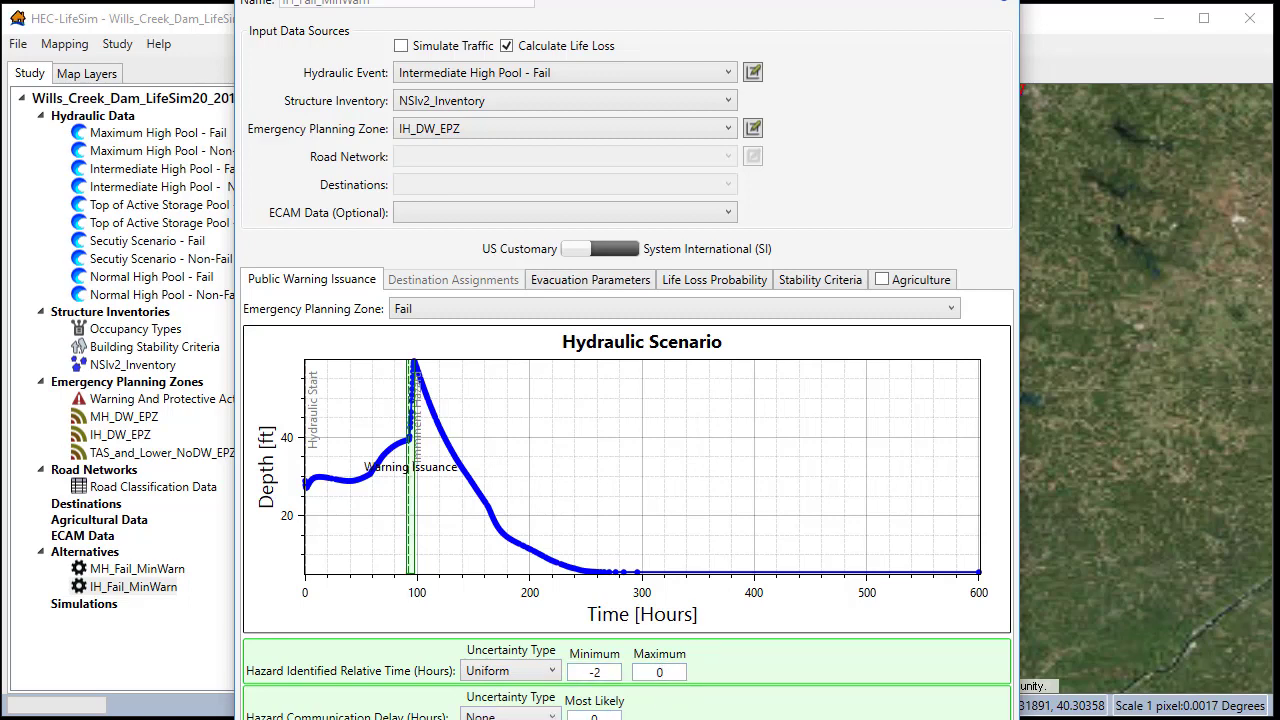
key("Down")
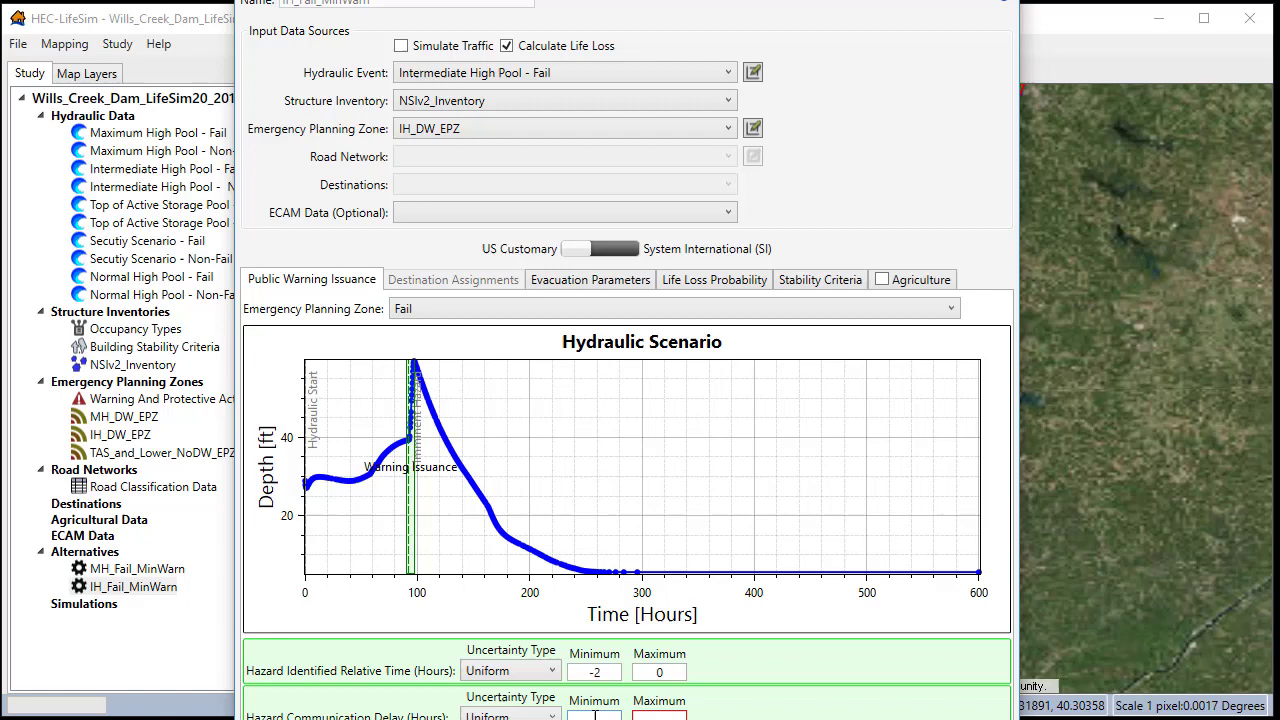
type("2")
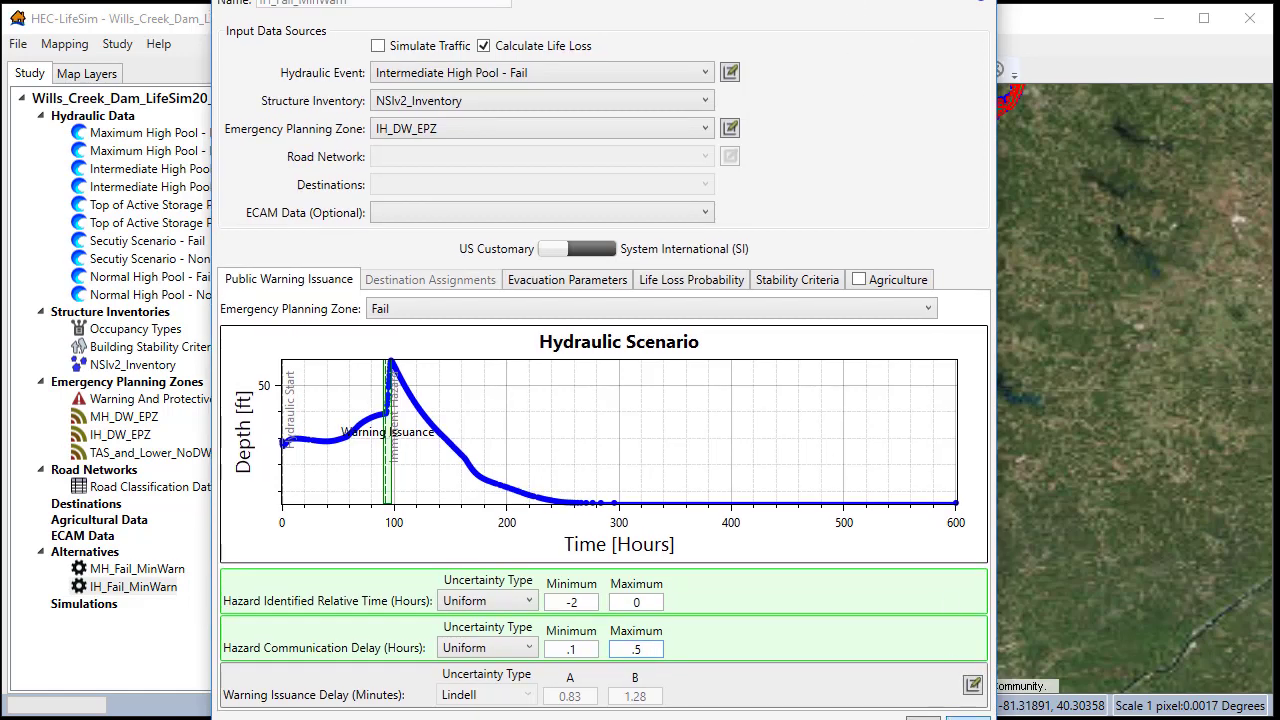
left_click(926, 716)
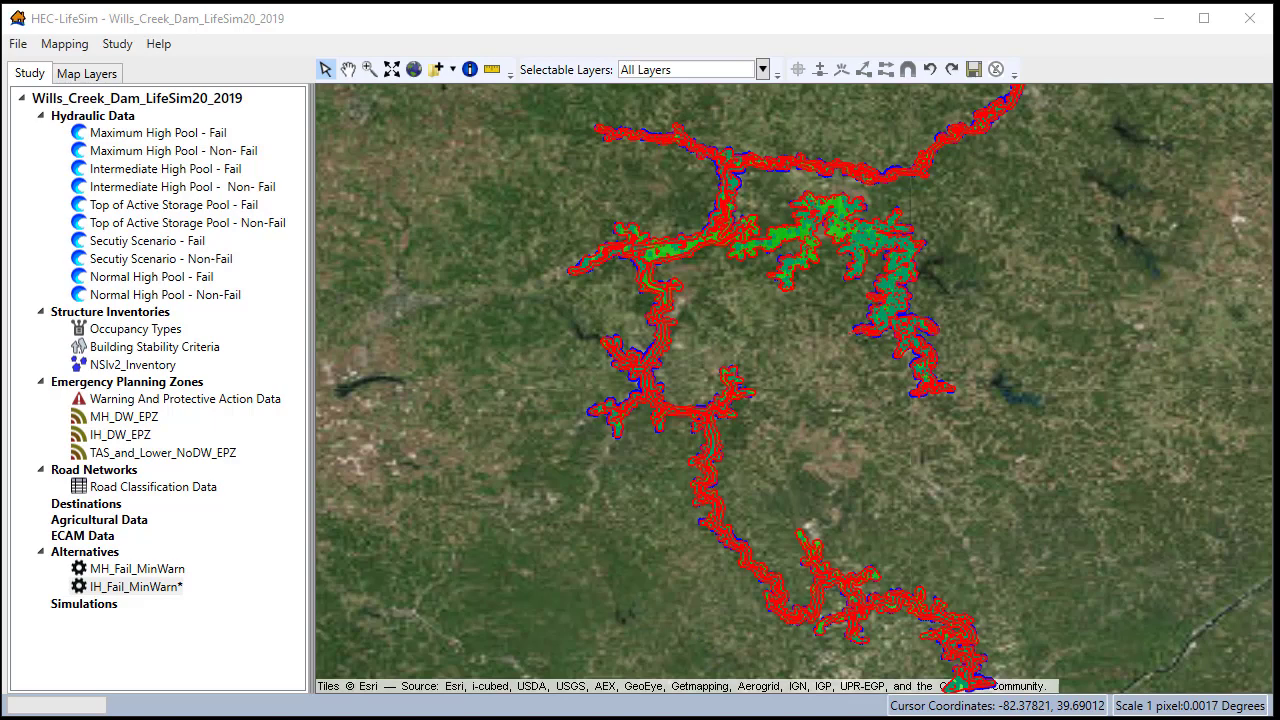
Copy IH_Fail_MinWarn as the basis for the next alternative.
right_click(147, 588)
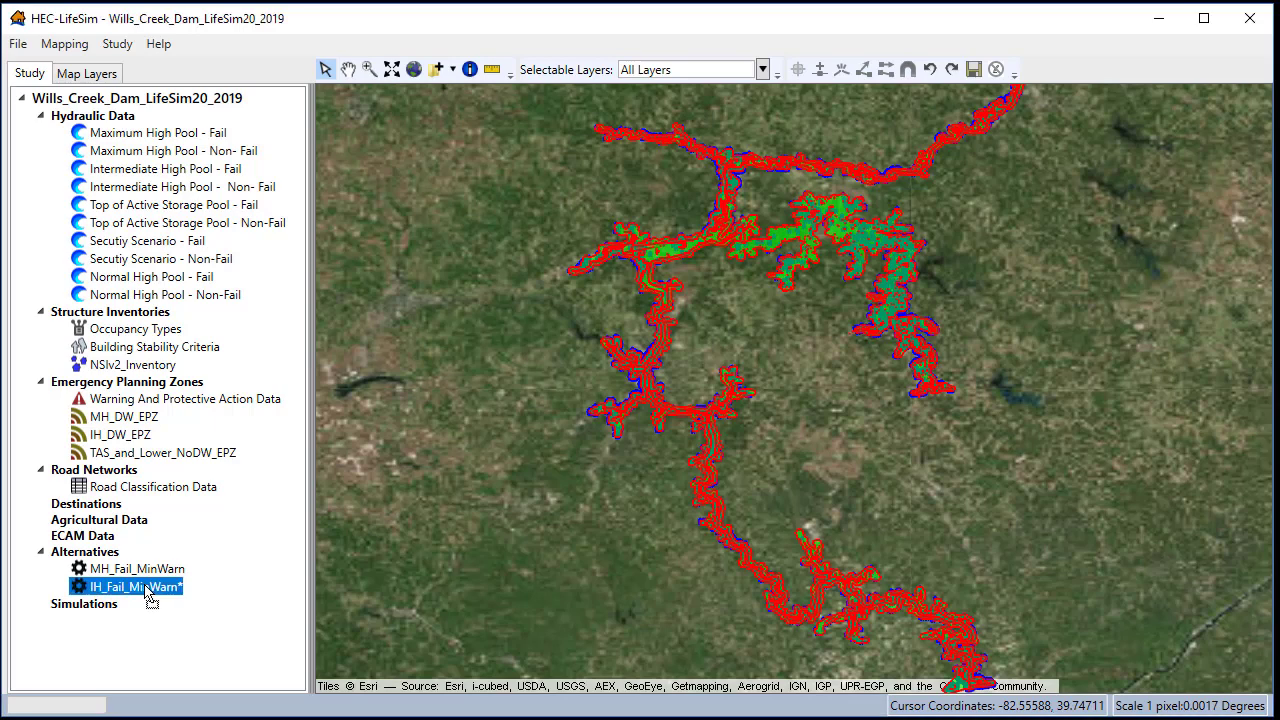
left_click(200, 665)
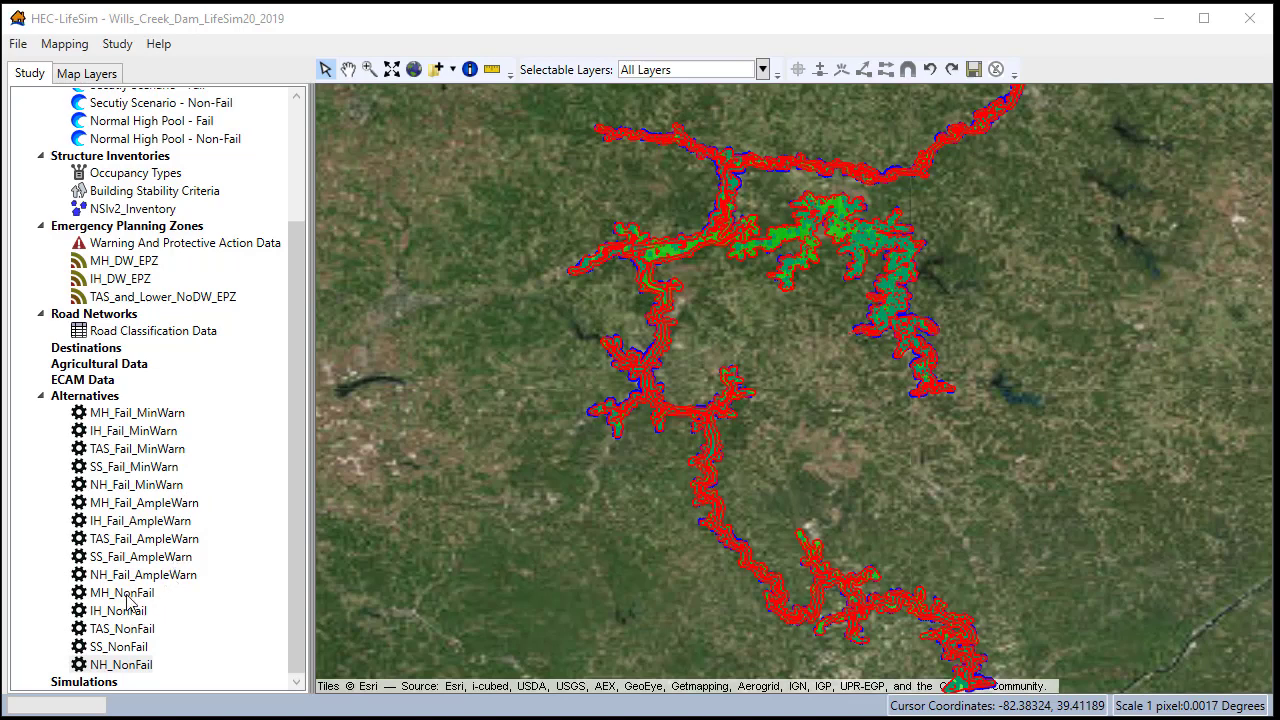
right_click(156, 504)
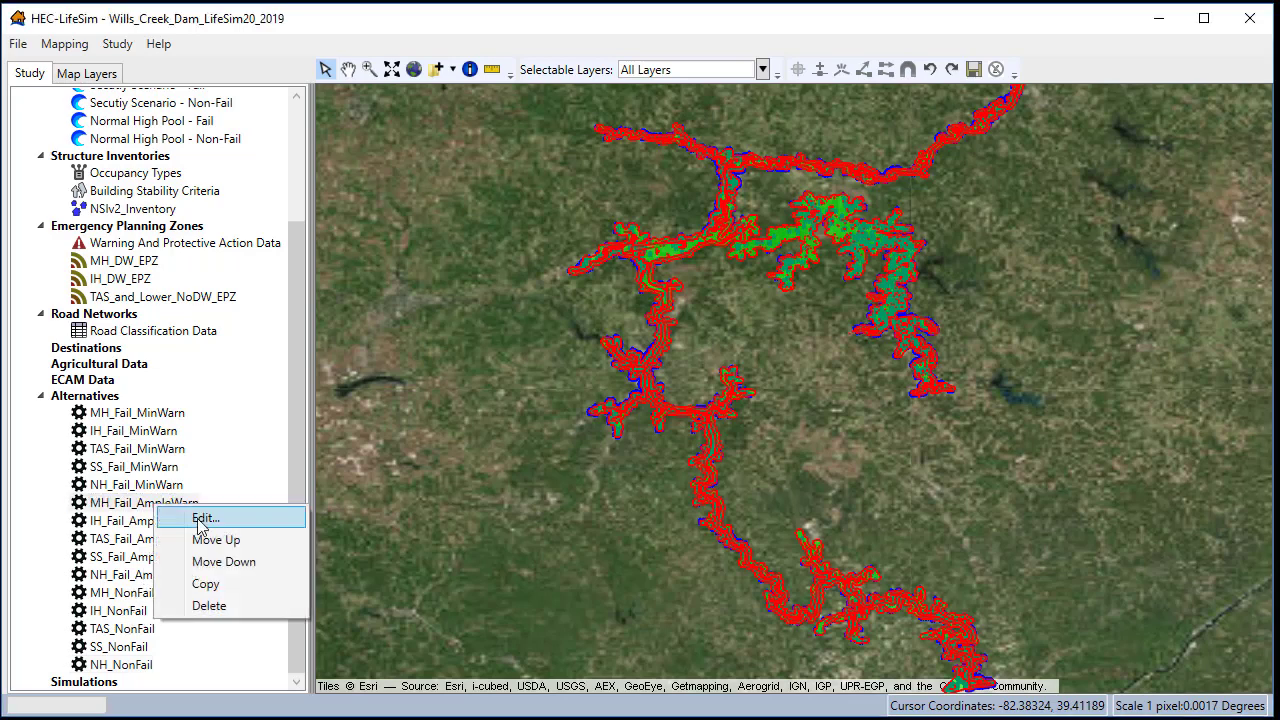
left_click(203, 518)
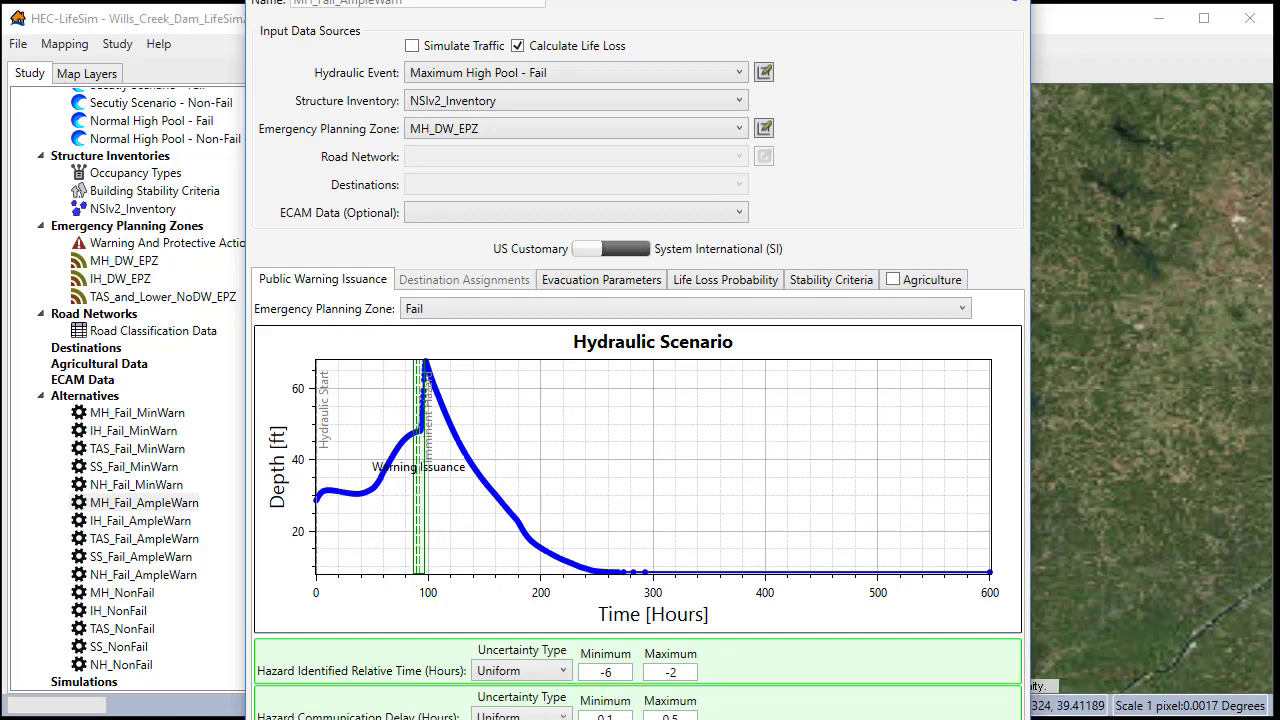
key("Escape")
left_click(122, 594)
right_click(122, 597)
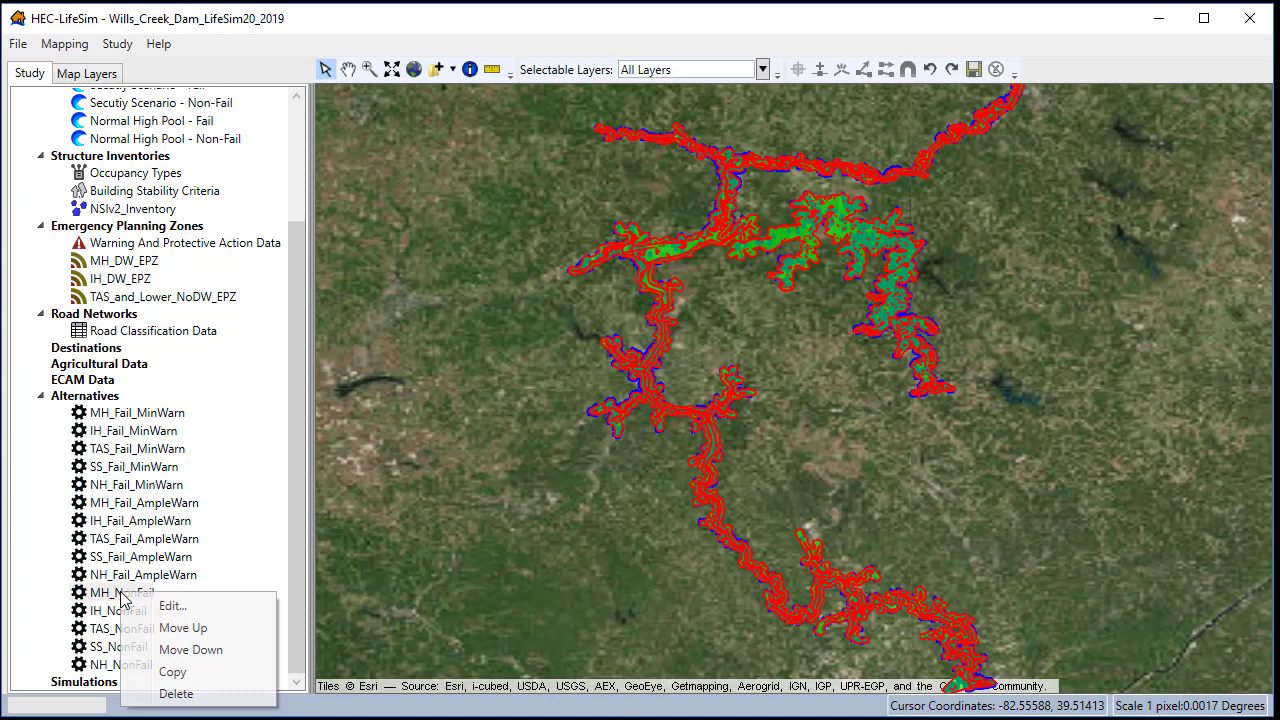
left_click(173, 606)
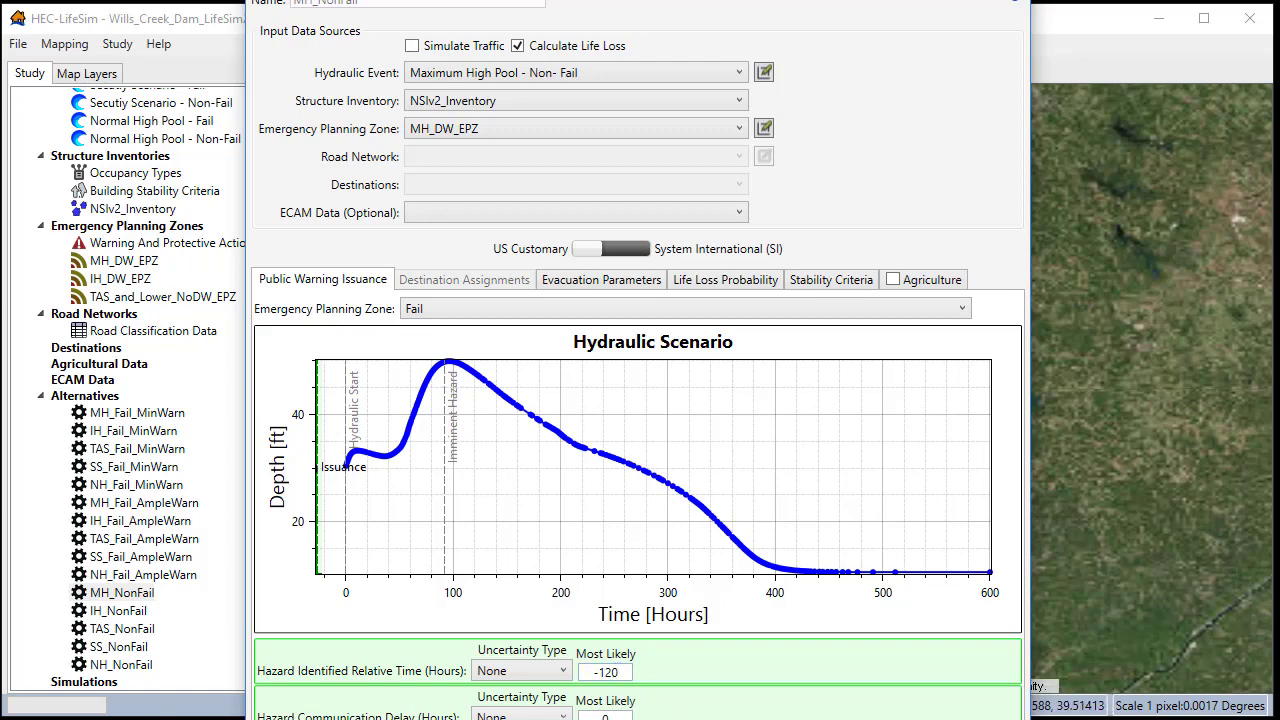
key("Escape")
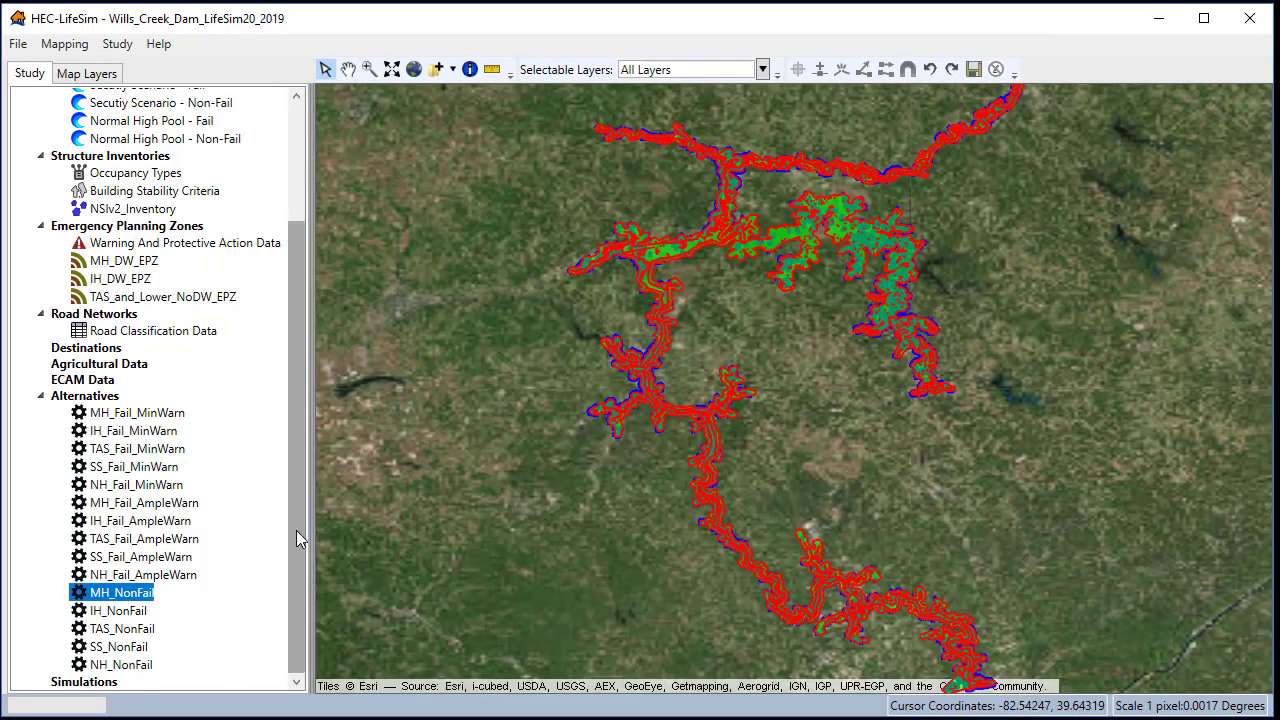
Create a new simulation under Simulations and name it Sim1.
left_click(100, 684)
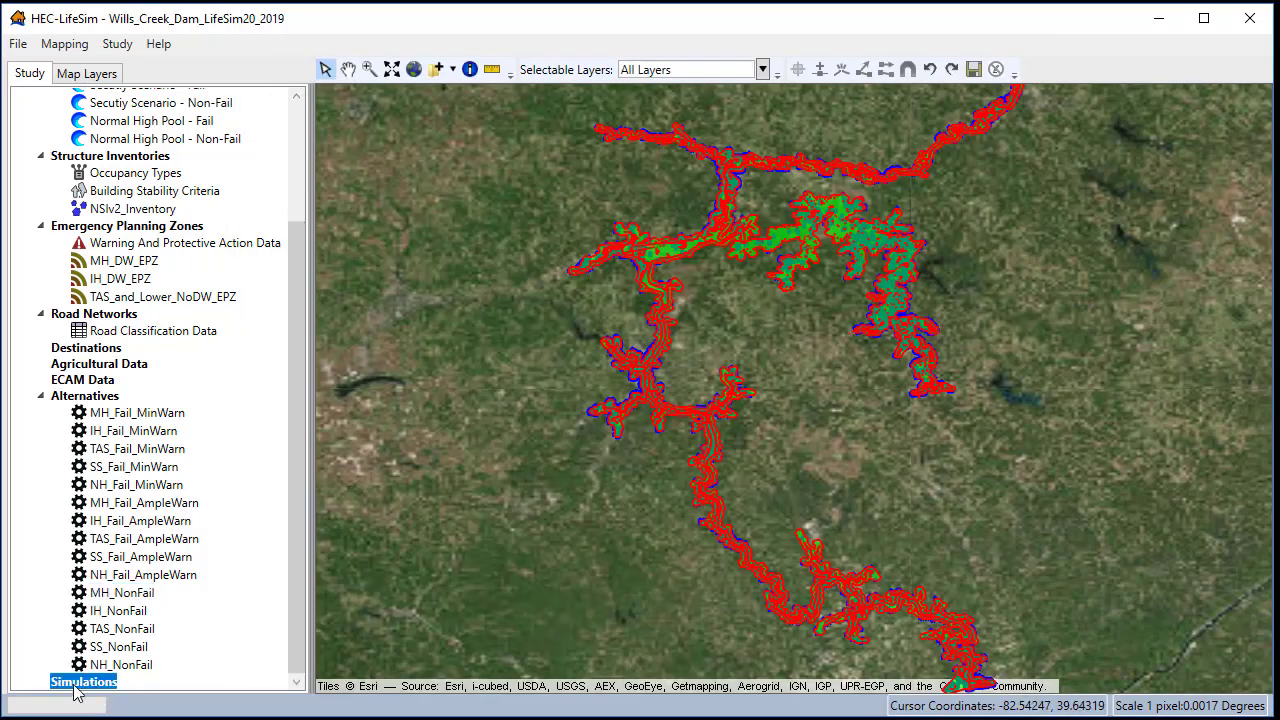
right_click(78, 690)
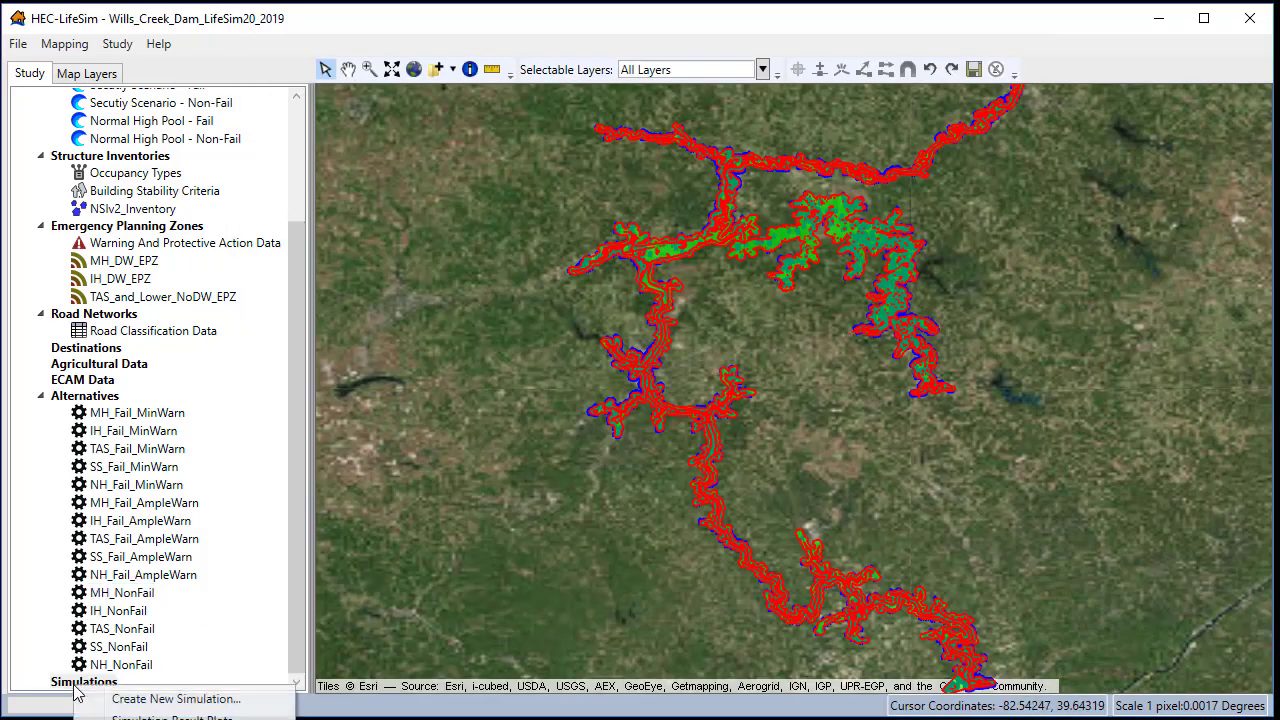
left_click(163, 699)
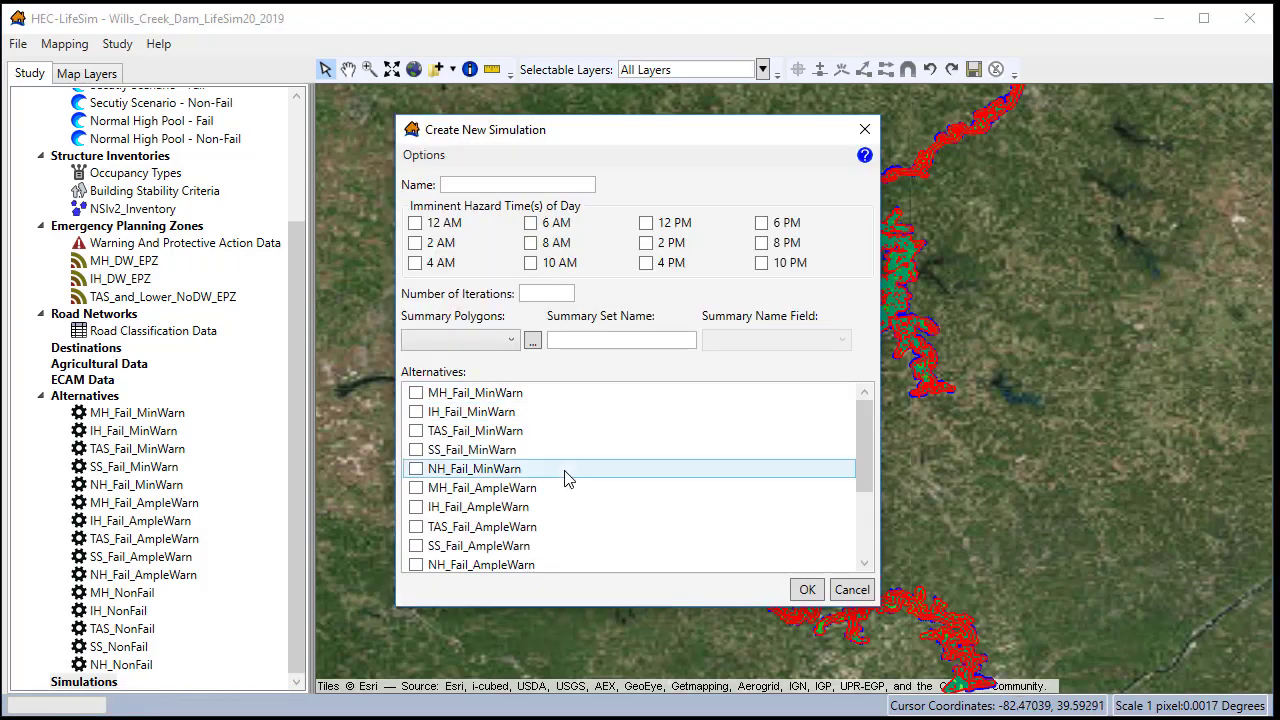
left_click(494, 183)
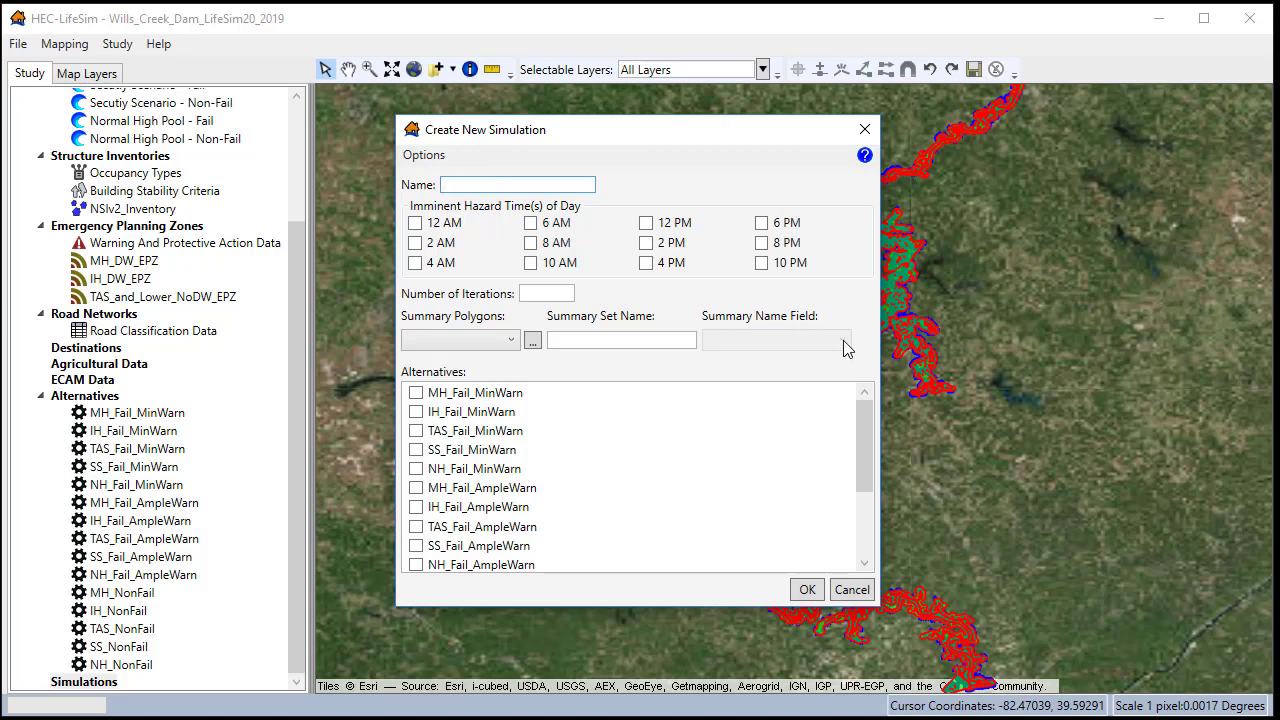
left_click(491, 186)
Select 2 AM and 2 PM hazard times and set 1000 iterations.
left_click(422, 244)
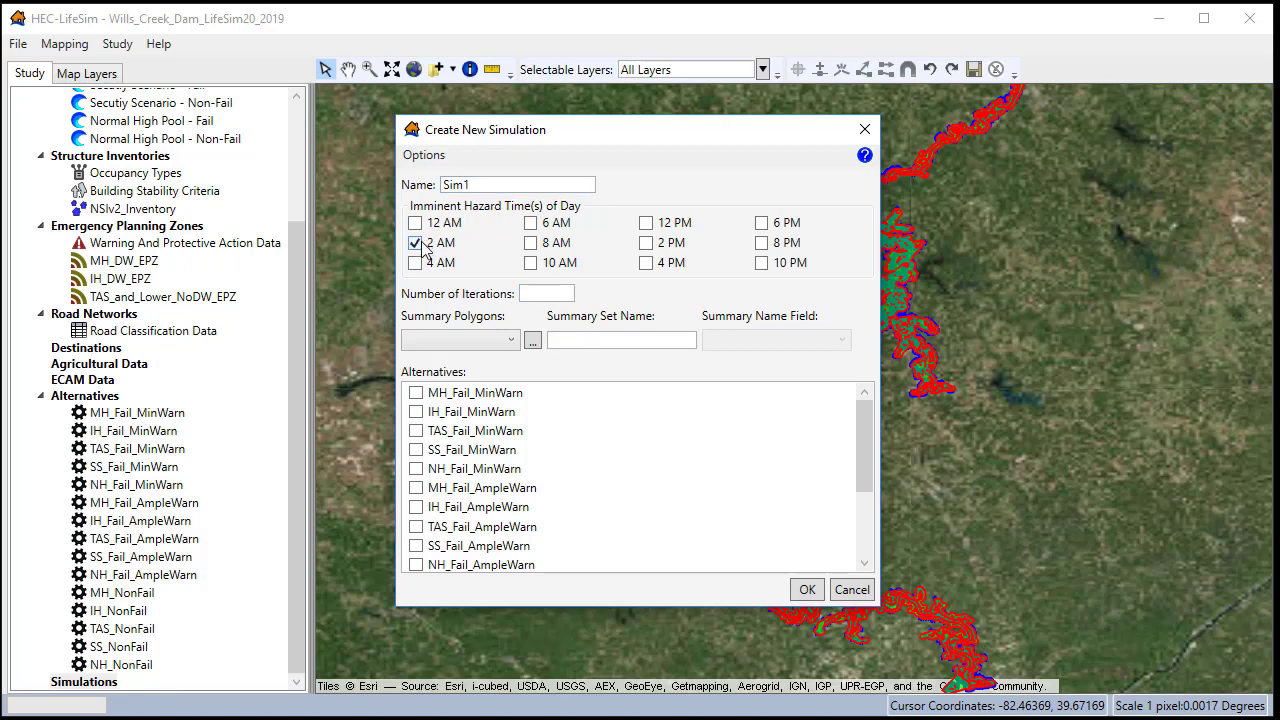
left_click(646, 243)
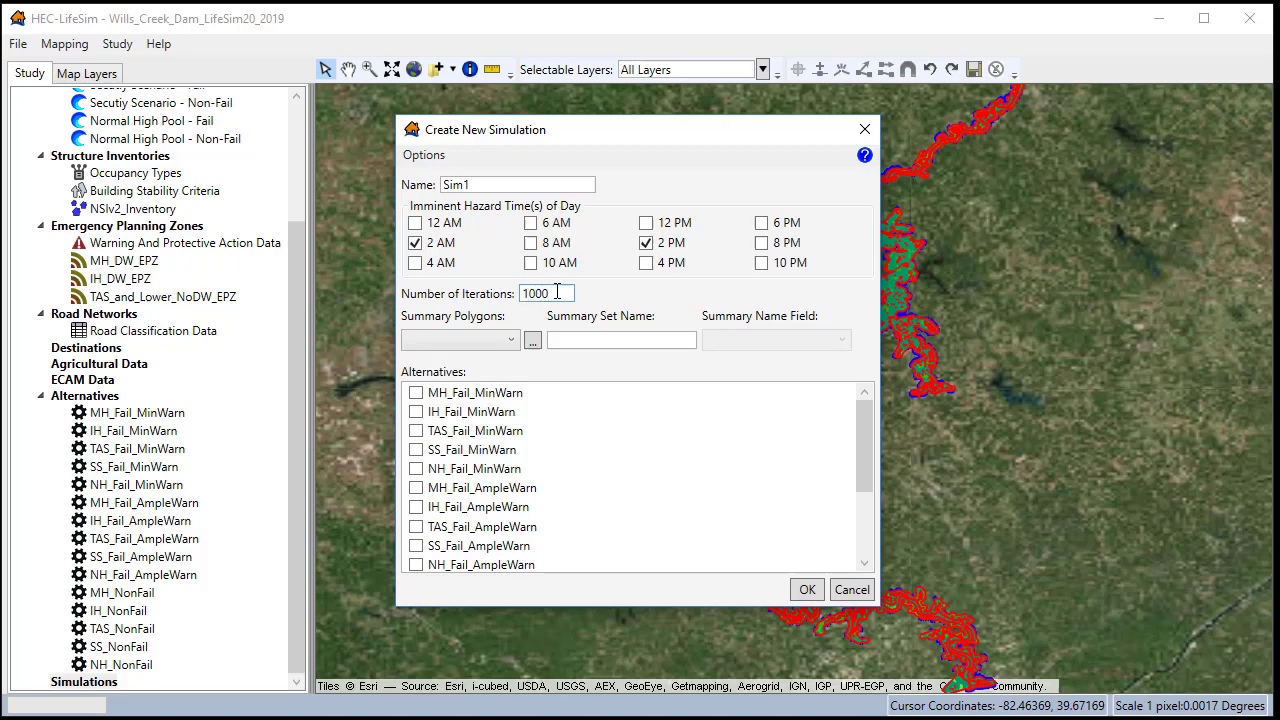
left_click(557, 292)
Add DamageReaches.shp as summary polygon set Reaches, named by ReachName.
left_click(533, 341)
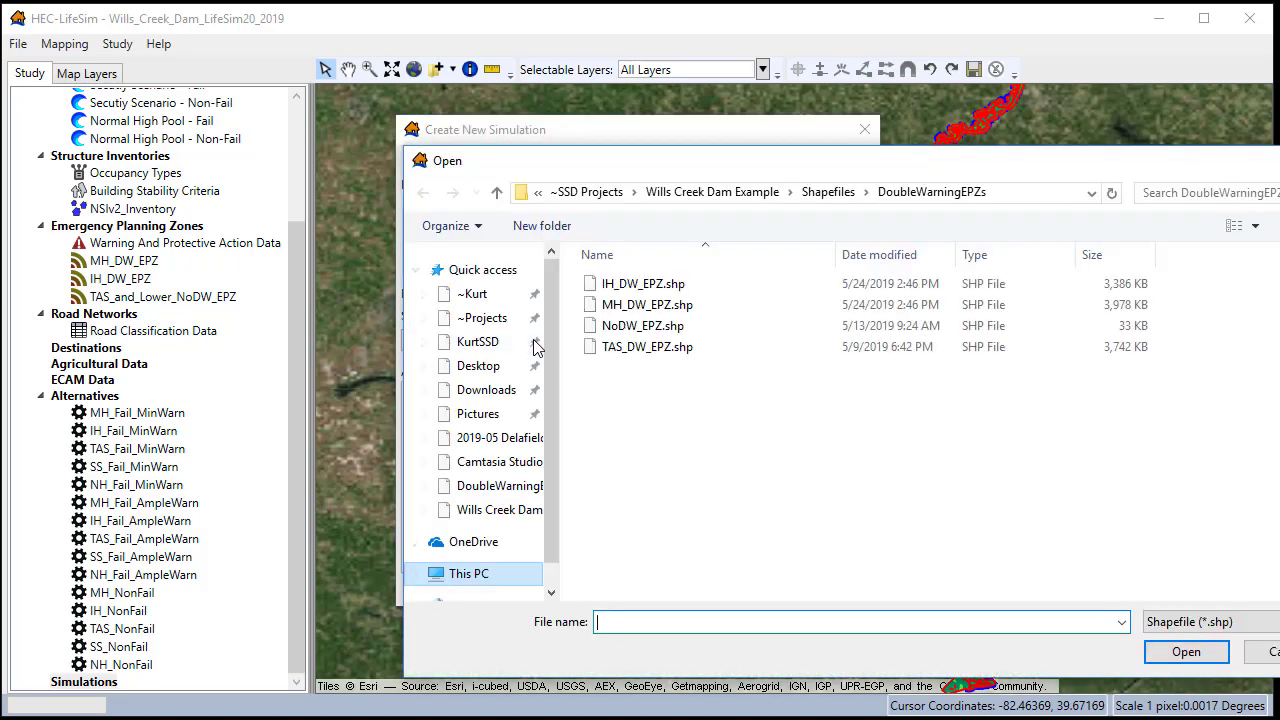
left_click(835, 199)
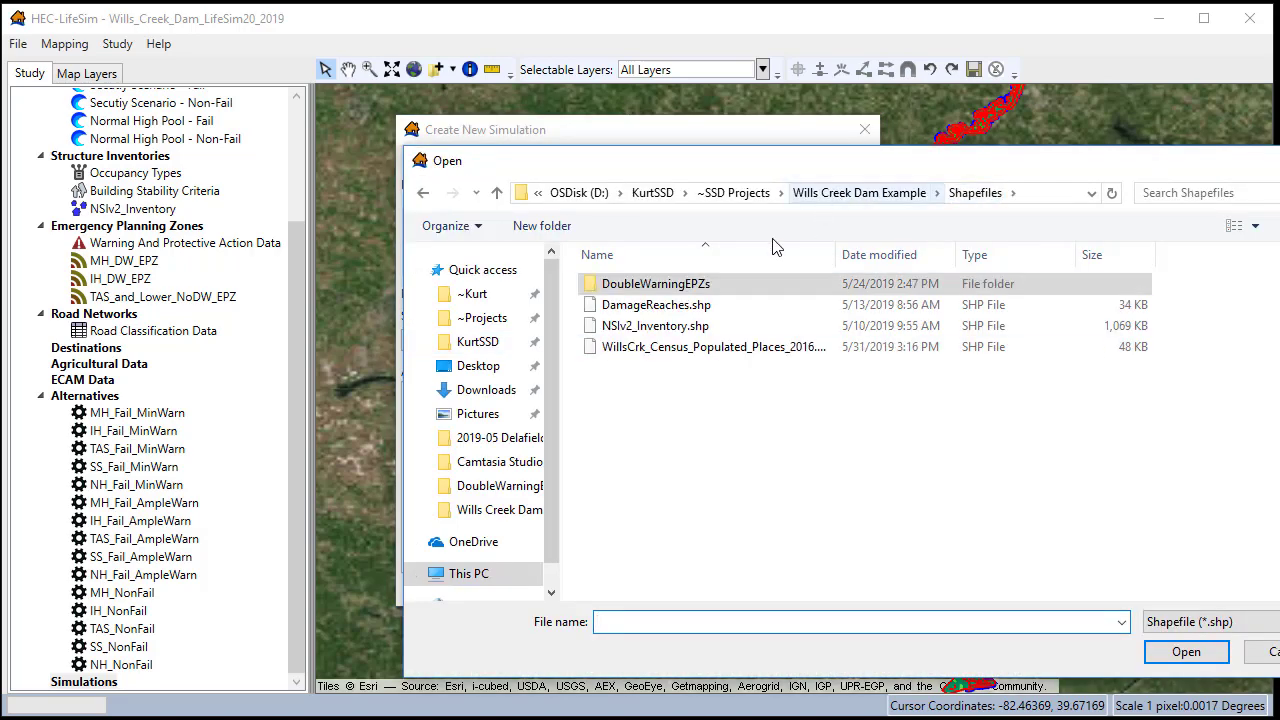
left_click(620, 304)
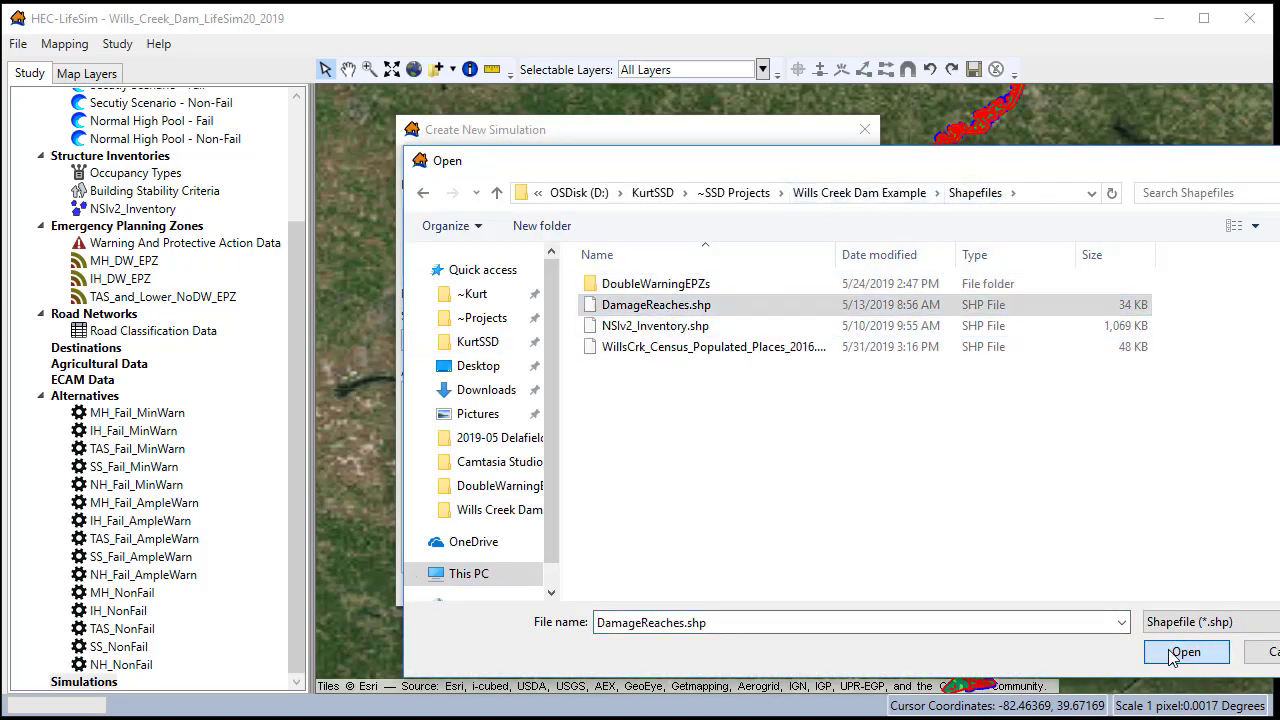
left_click(1160, 651)
left_click(617, 341)
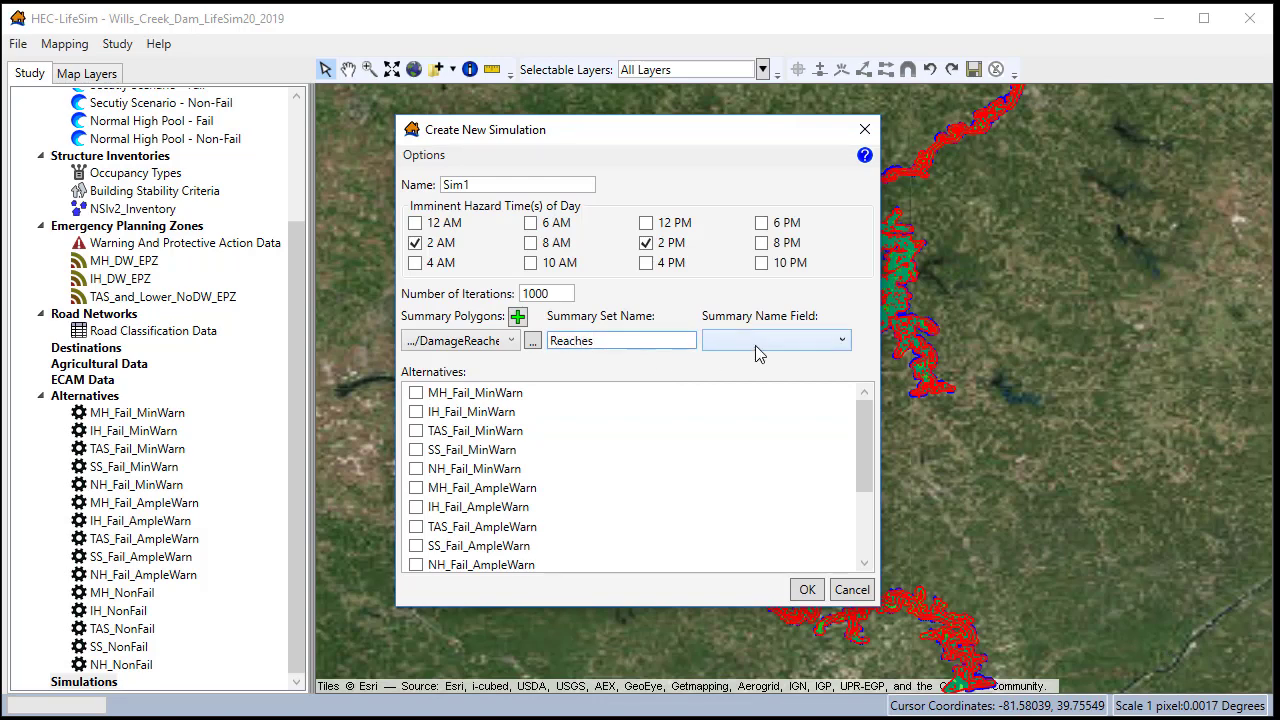
left_click(756, 344)
left_click(758, 363)
Add WillsCrk_Census_Populated_Places_2016.shp as summary polygon set Cities, named by NAME.
left_click(518, 318)
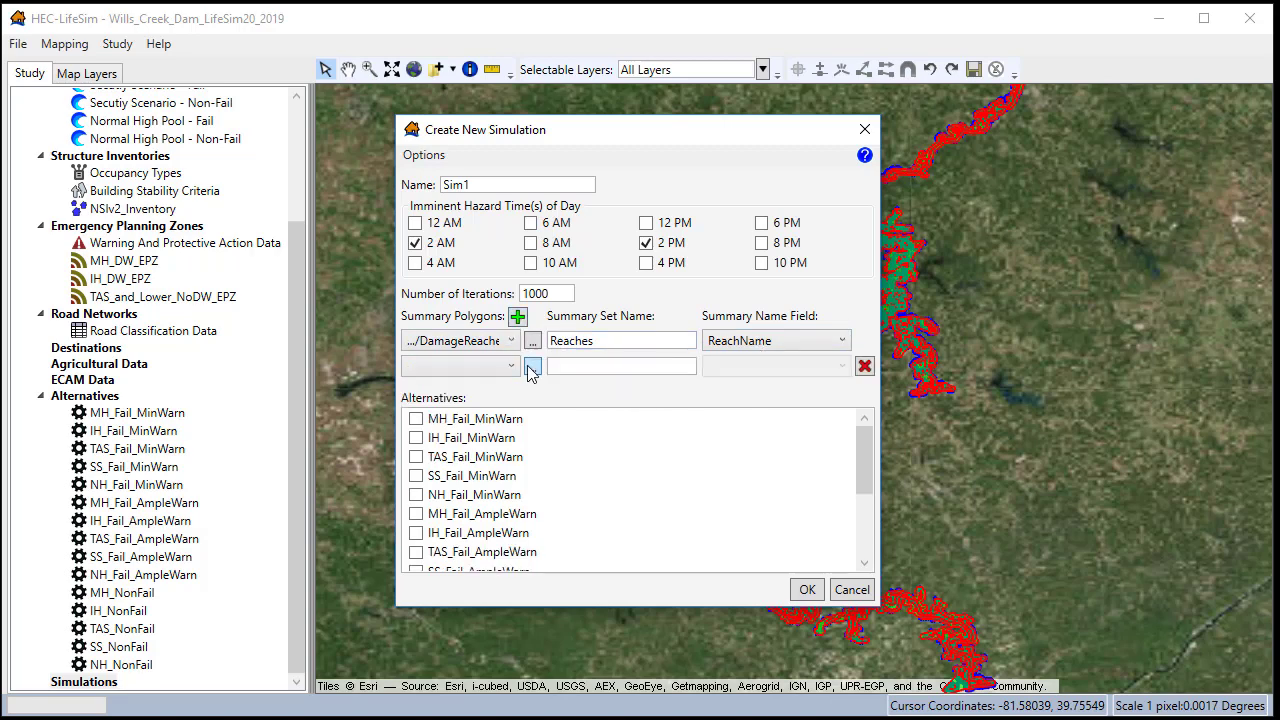
left_click(531, 368)
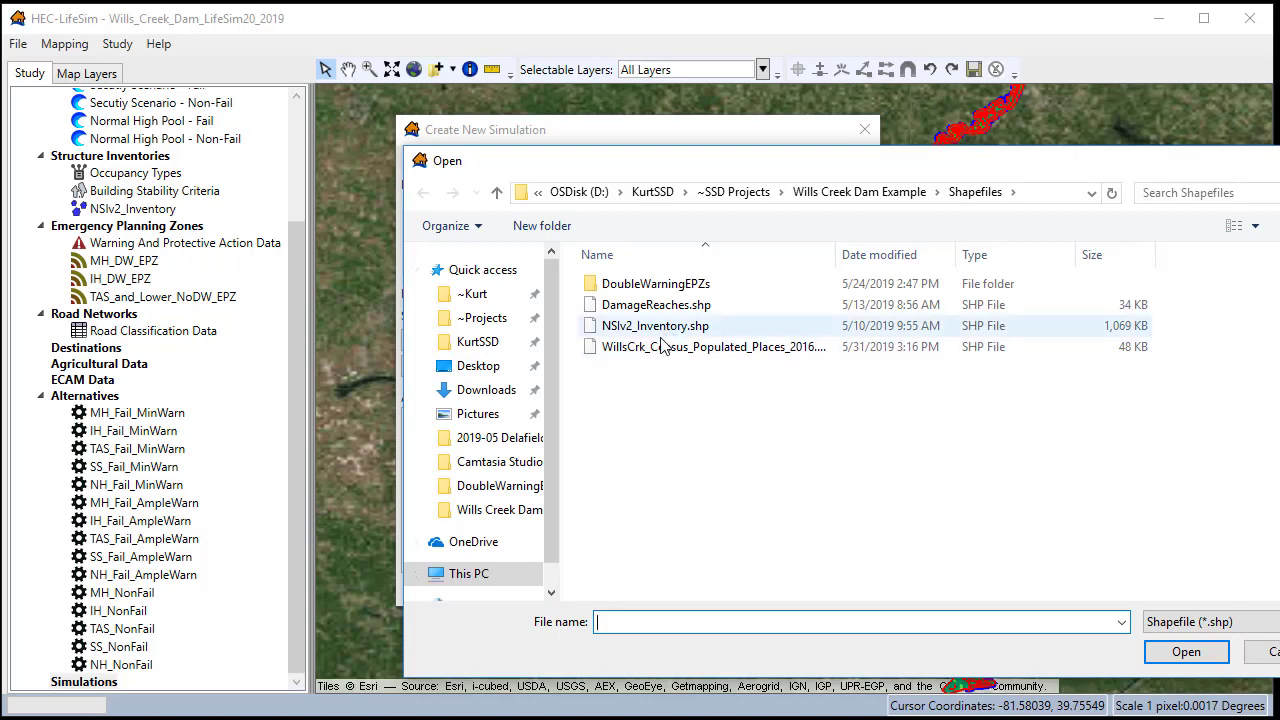
left_click(664, 347)
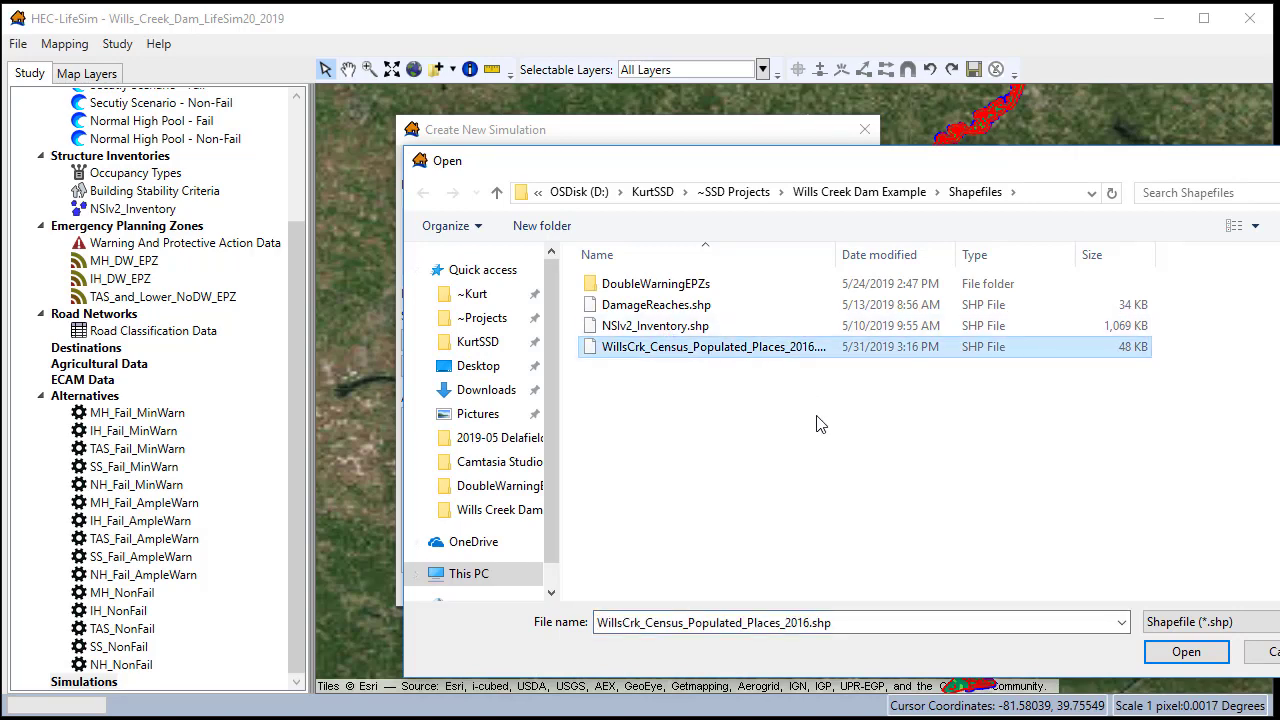
left_click(1190, 656)
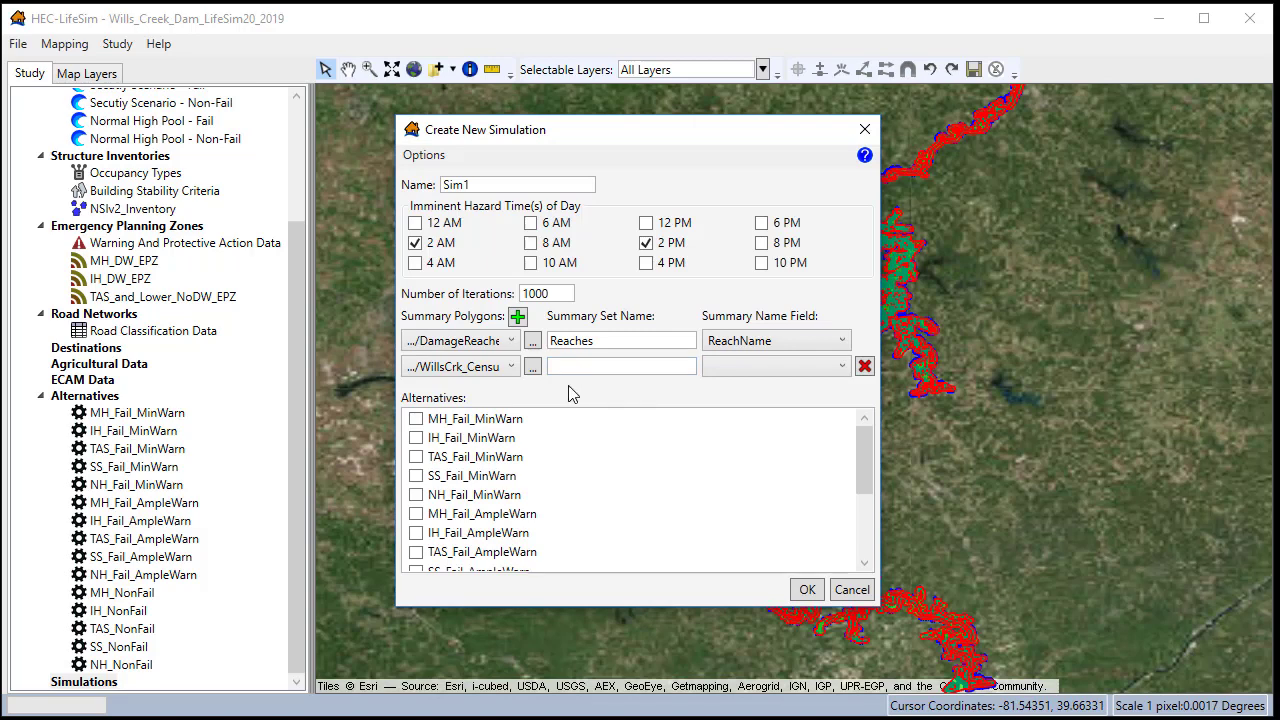
left_click(595, 366)
left_click(841, 366)
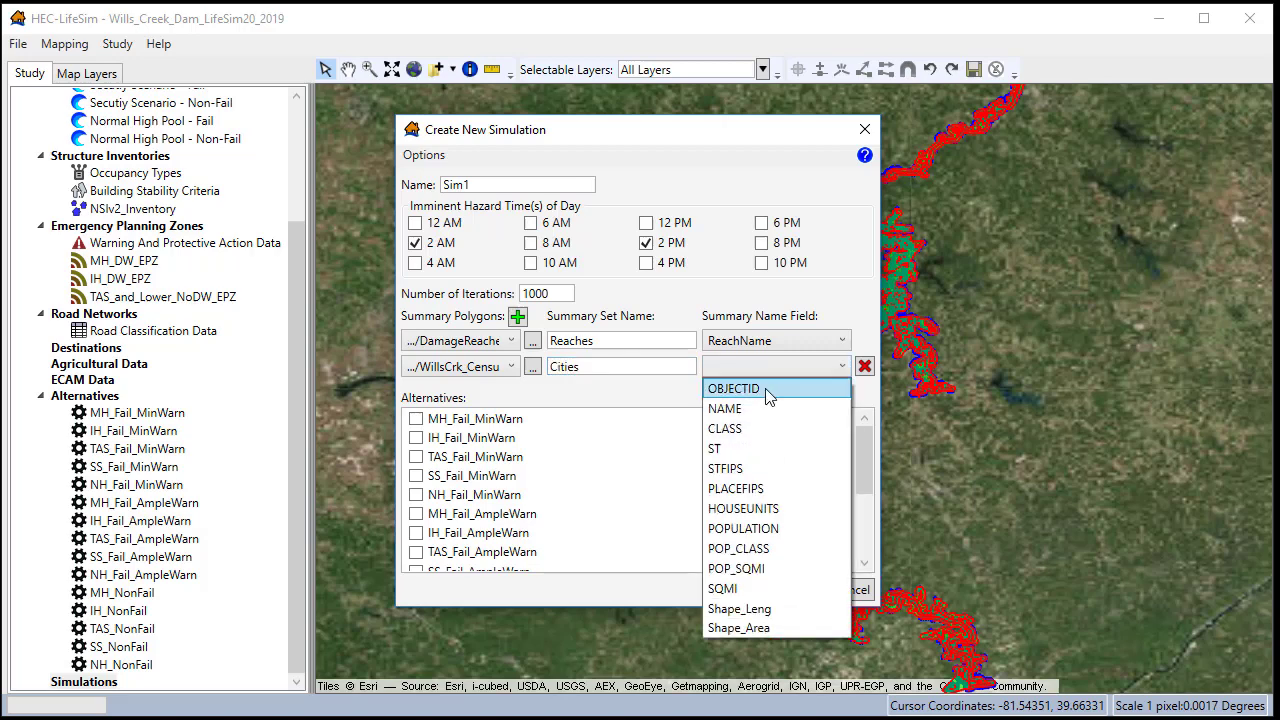
left_click(747, 407)
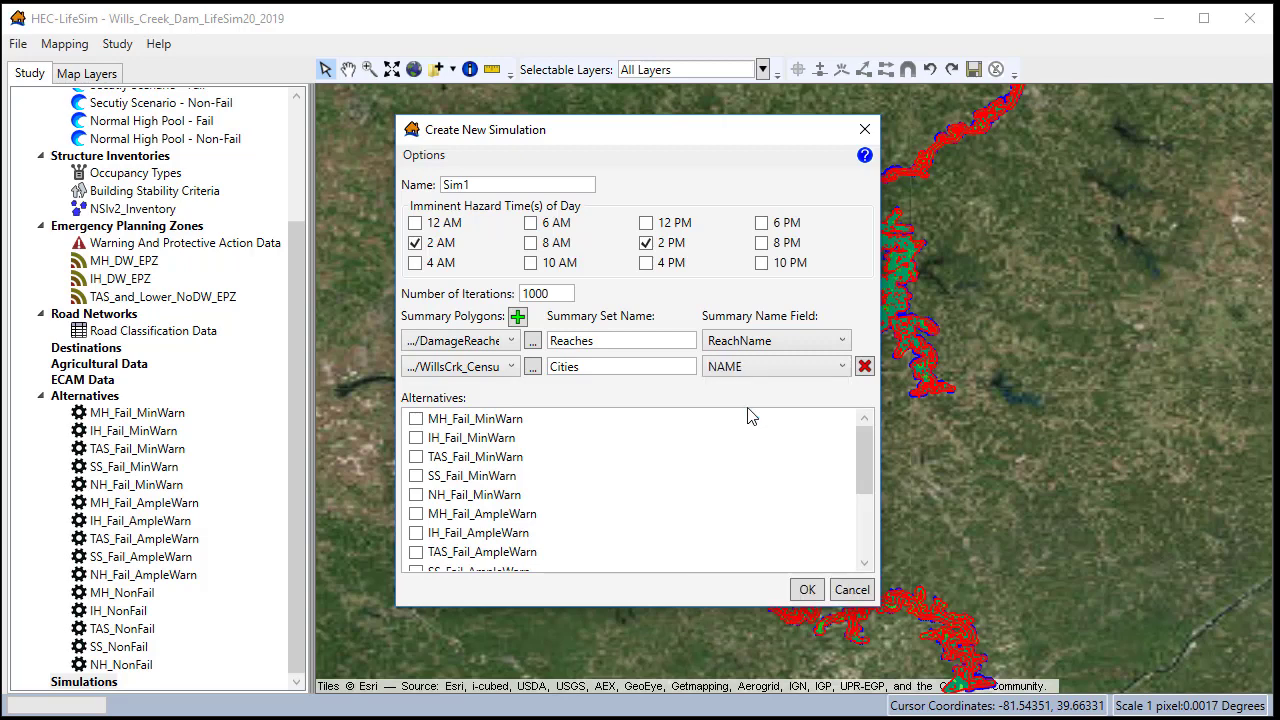
Tick all 15 alternatives, MH_Fail_MinWarn through NH_NonFail, for Sim1.
left_click(416, 419)
left_click(416, 438)
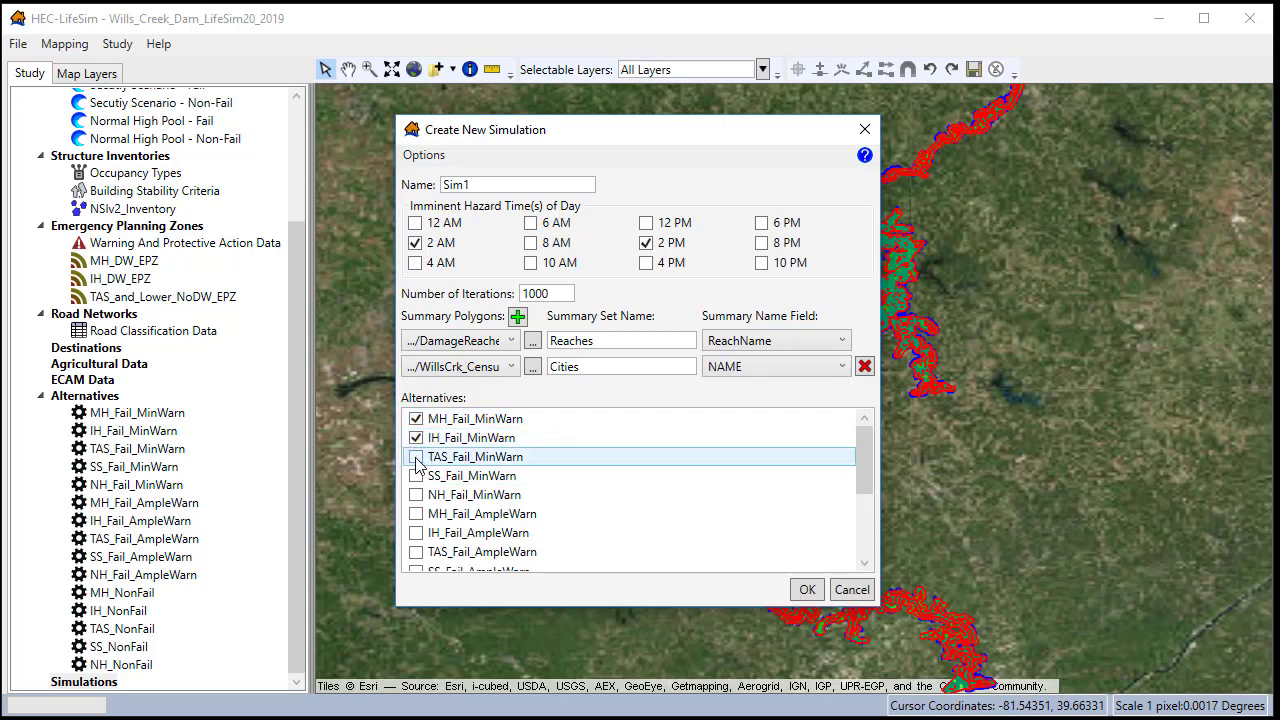
left_click(416, 457)
left_click(416, 476)
left_click(416, 495)
left_click(416, 514)
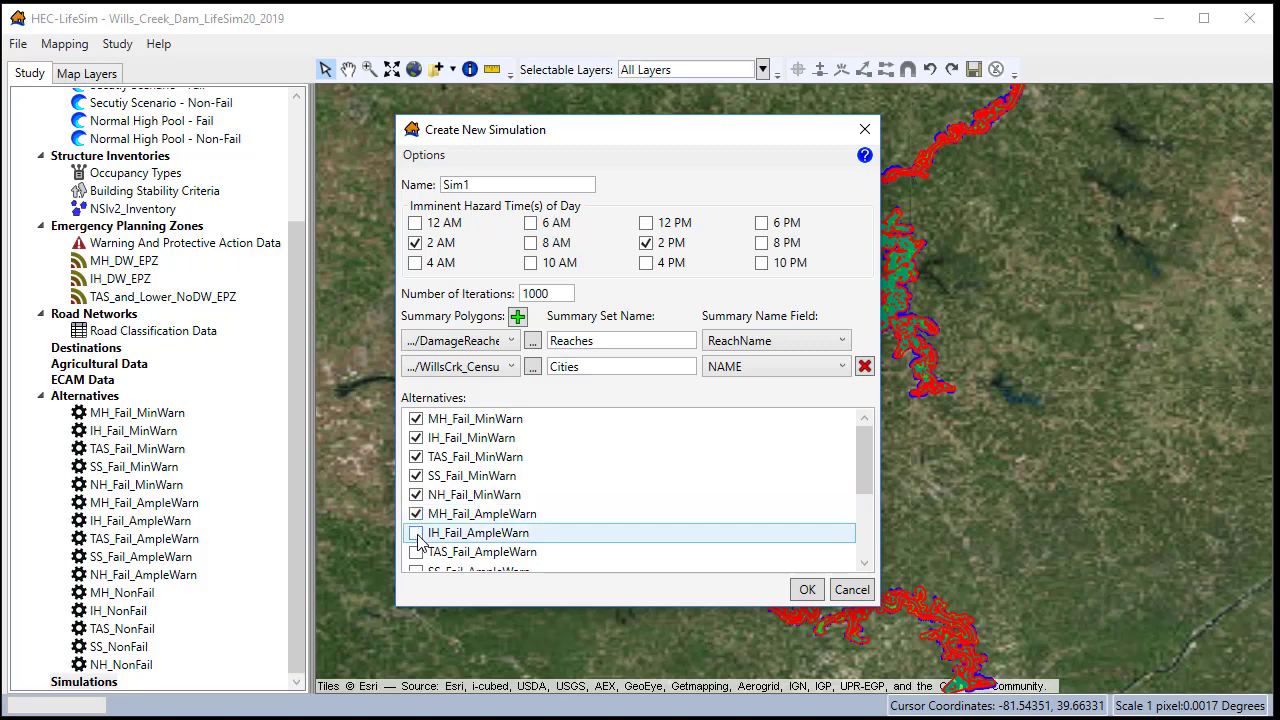
left_click(416, 533)
left_click(416, 556)
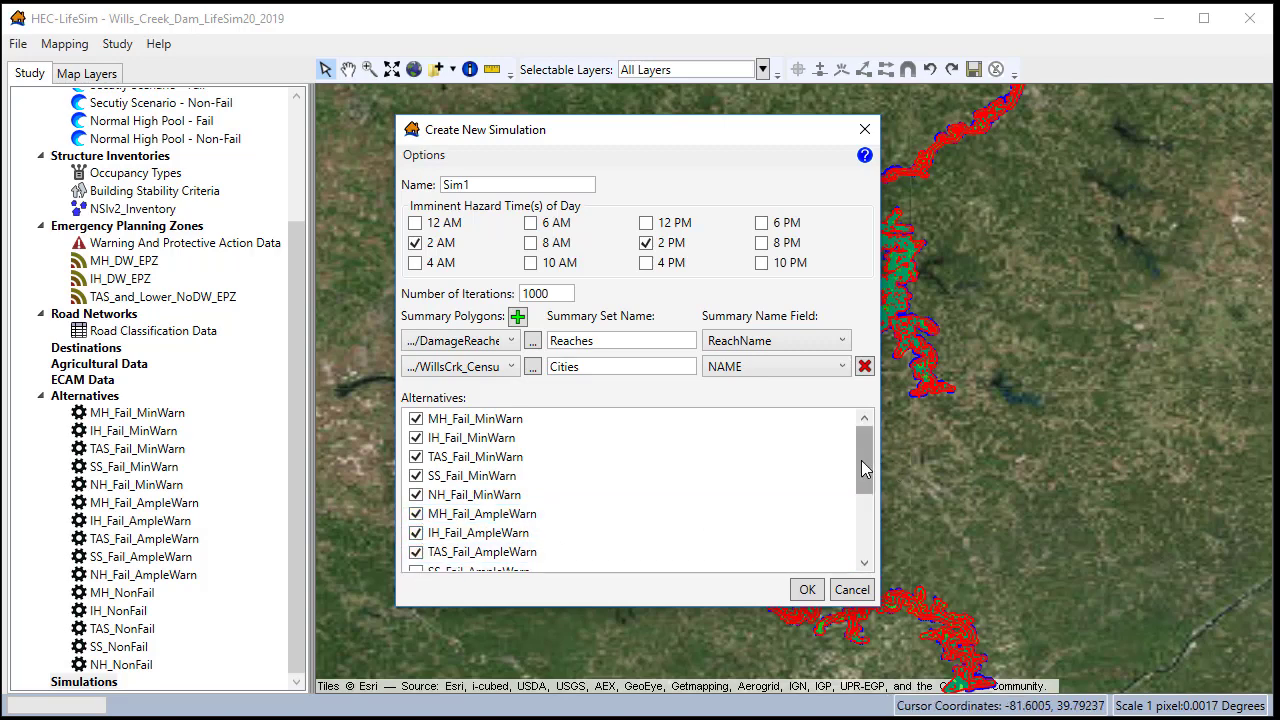
left_click_drag(861, 460, 862, 538)
left_click(416, 438)
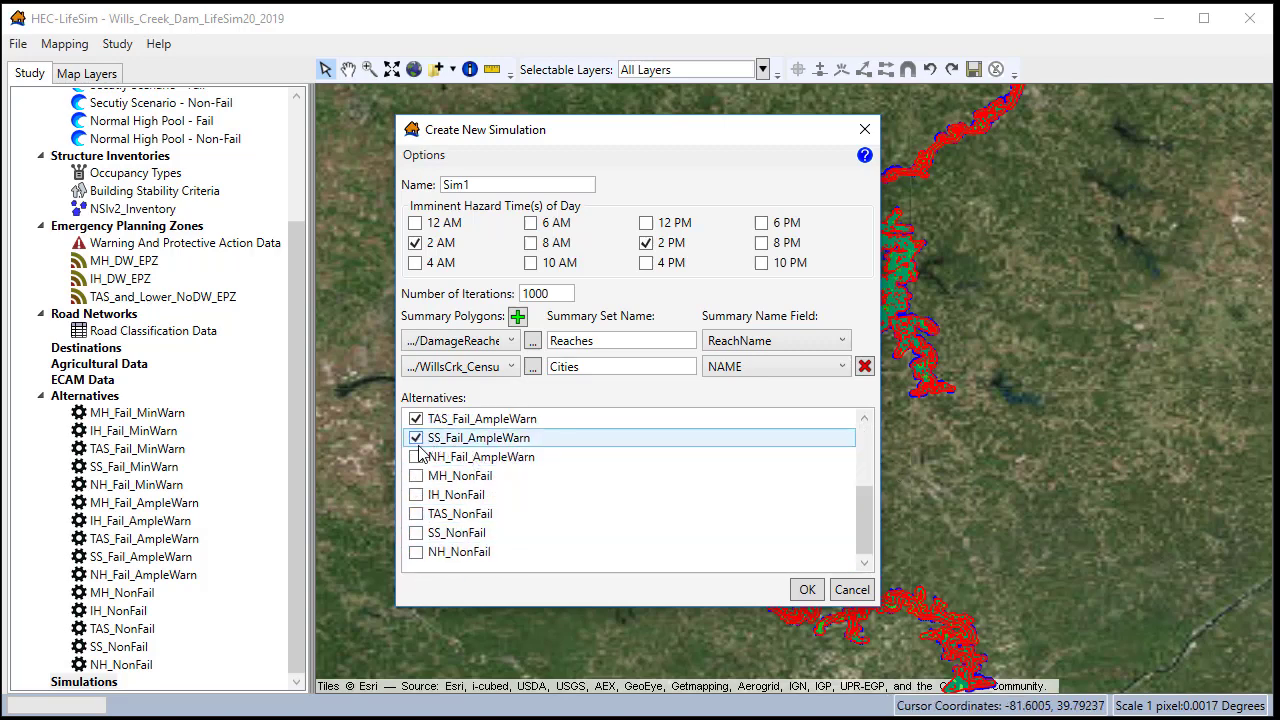
left_click(416, 457)
left_click(416, 476)
left_click(416, 495)
left_click(416, 514)
left_click(416, 533)
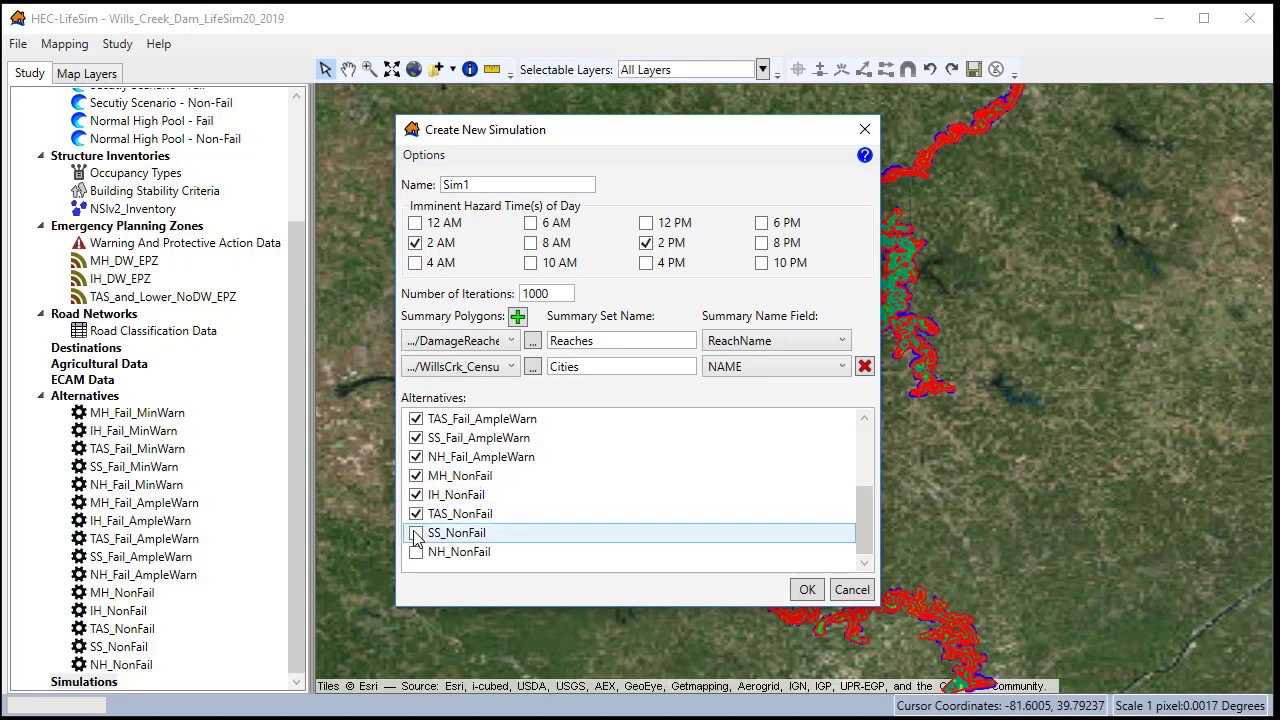
left_click(416, 552)
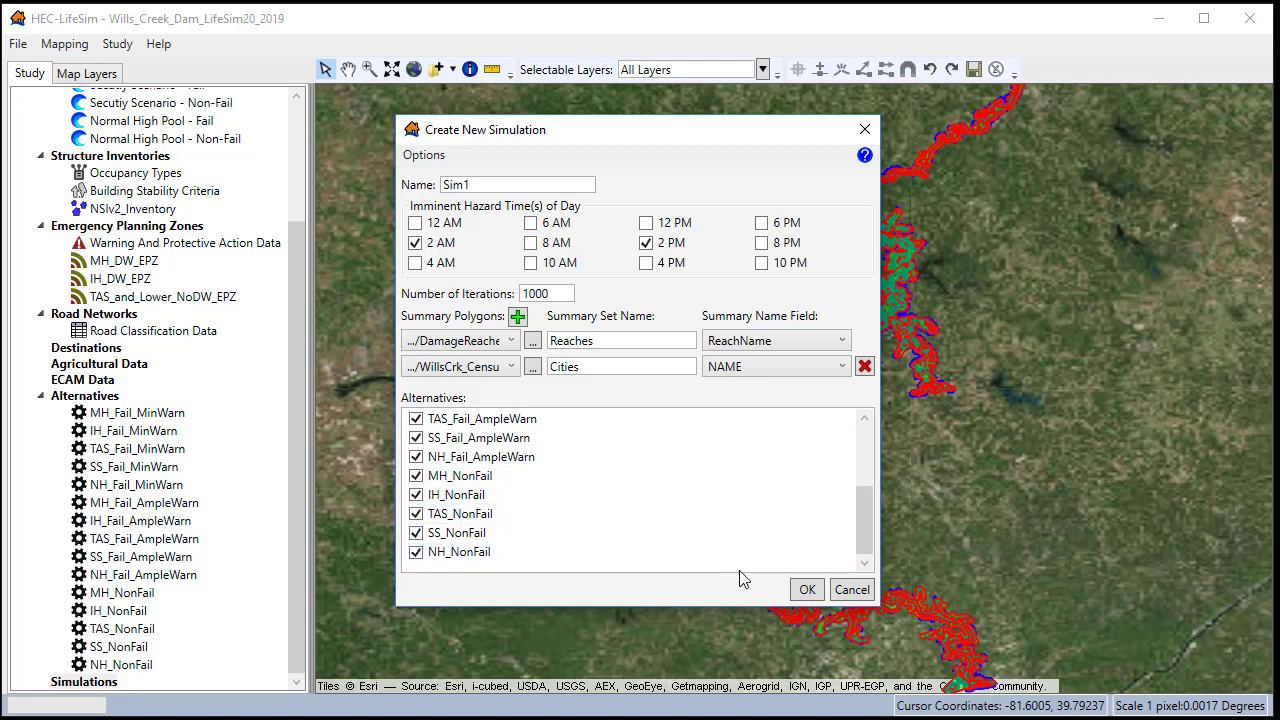
Keep the computation engine at 8 simulation threads and save the engine options.
left_click(424, 156)
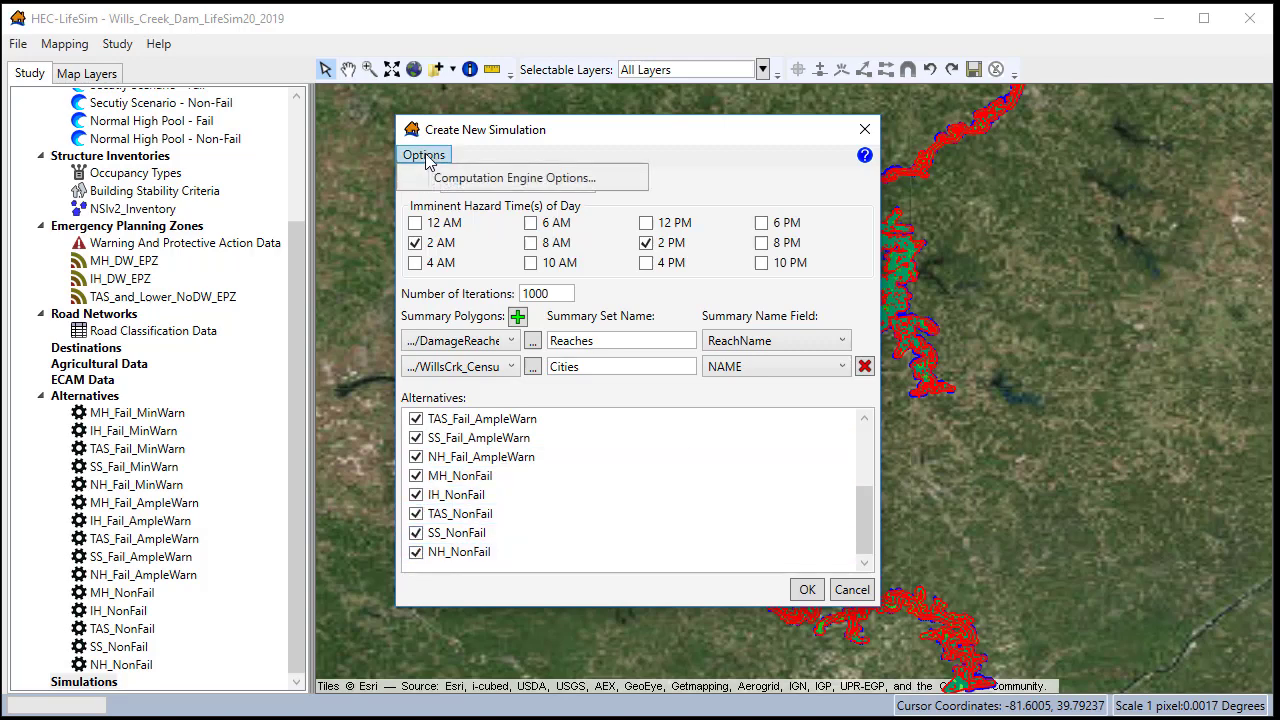
left_click(473, 183)
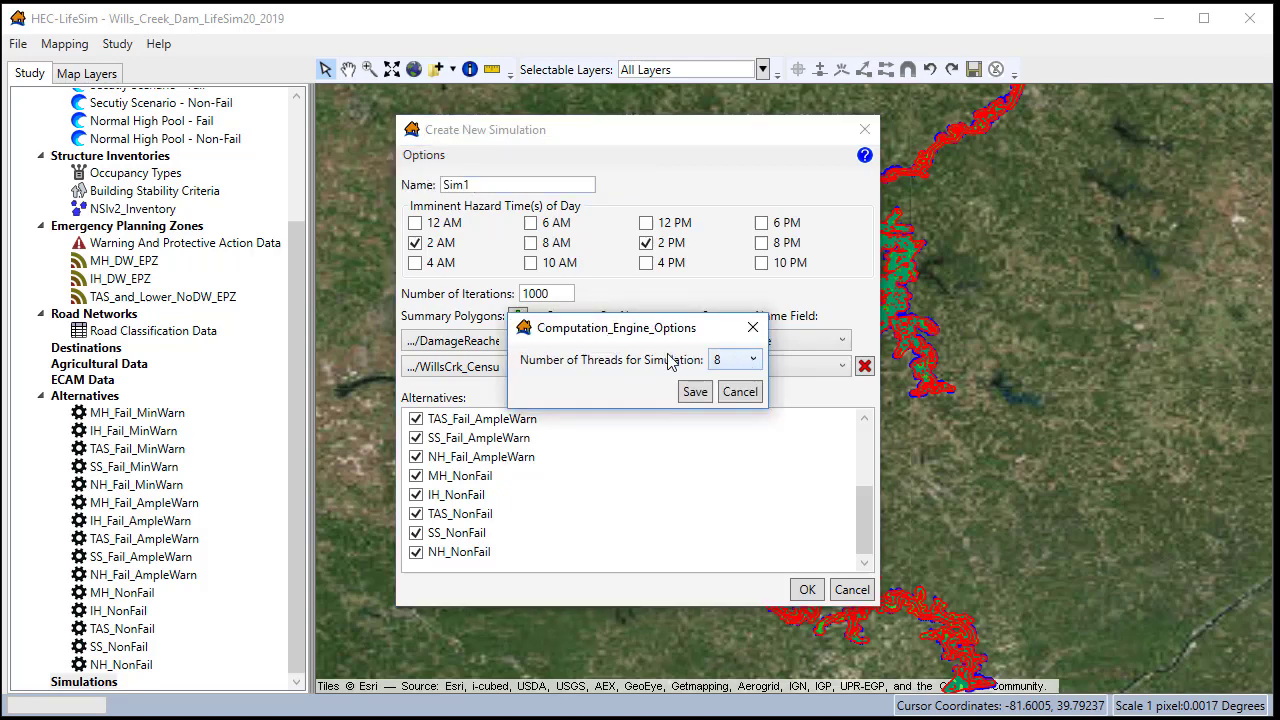
left_click(755, 365)
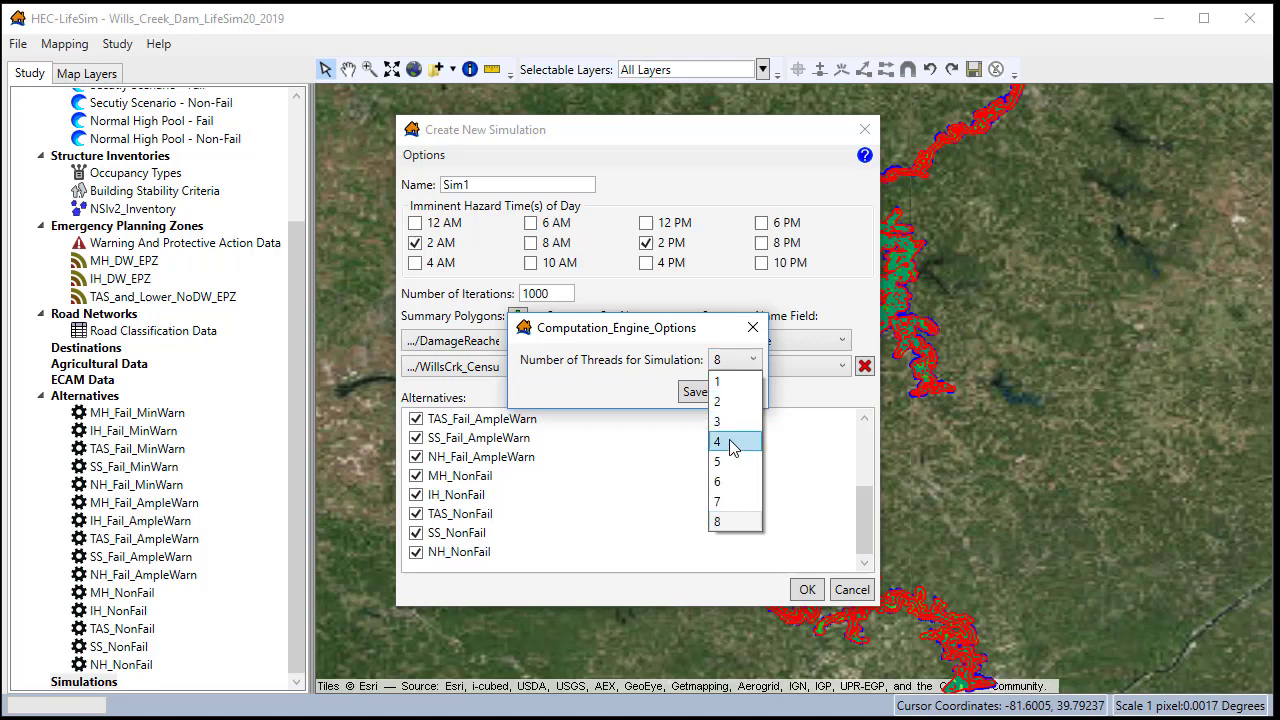
left_click(613, 340)
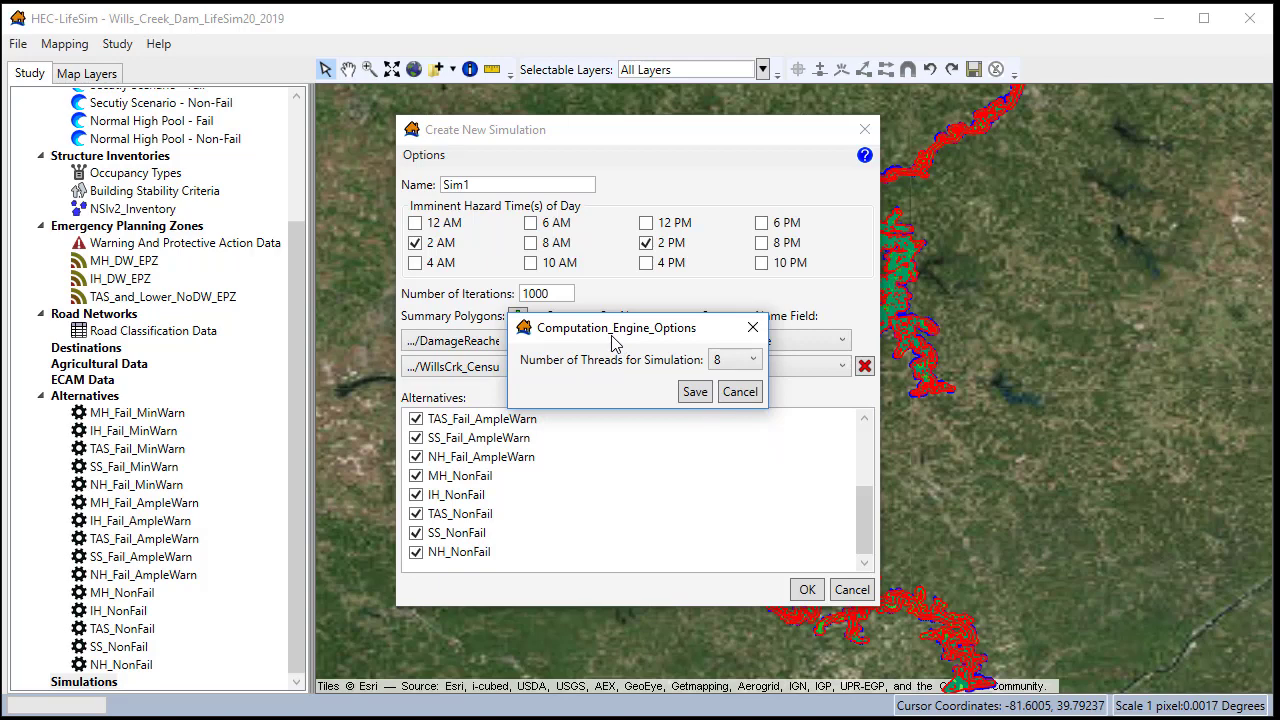
left_click(696, 392)
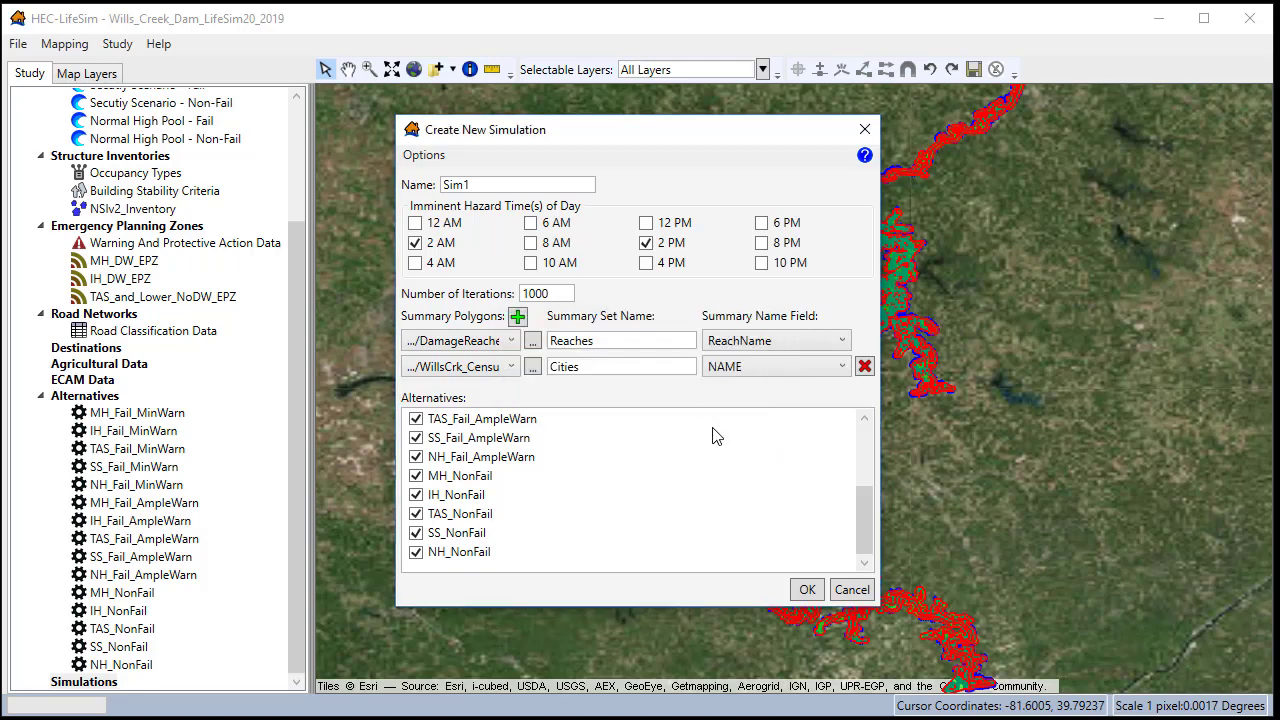
left_click(808, 589)
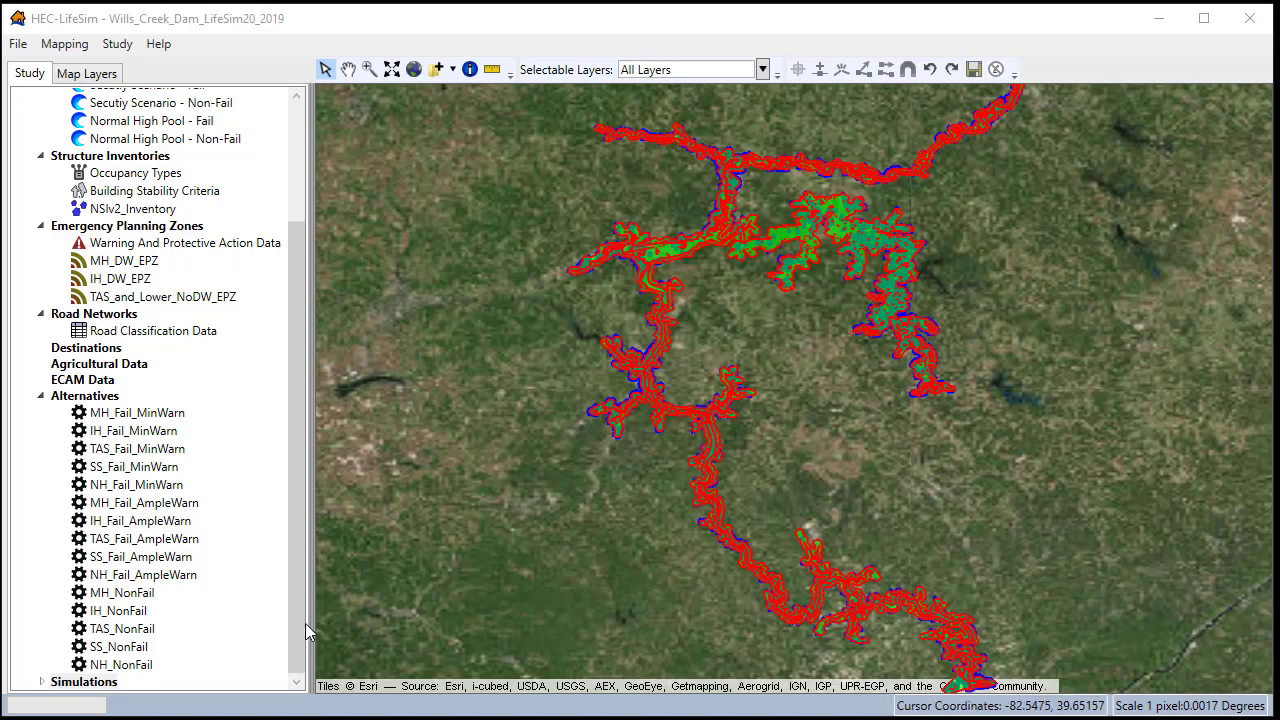
left_click(162, 679)
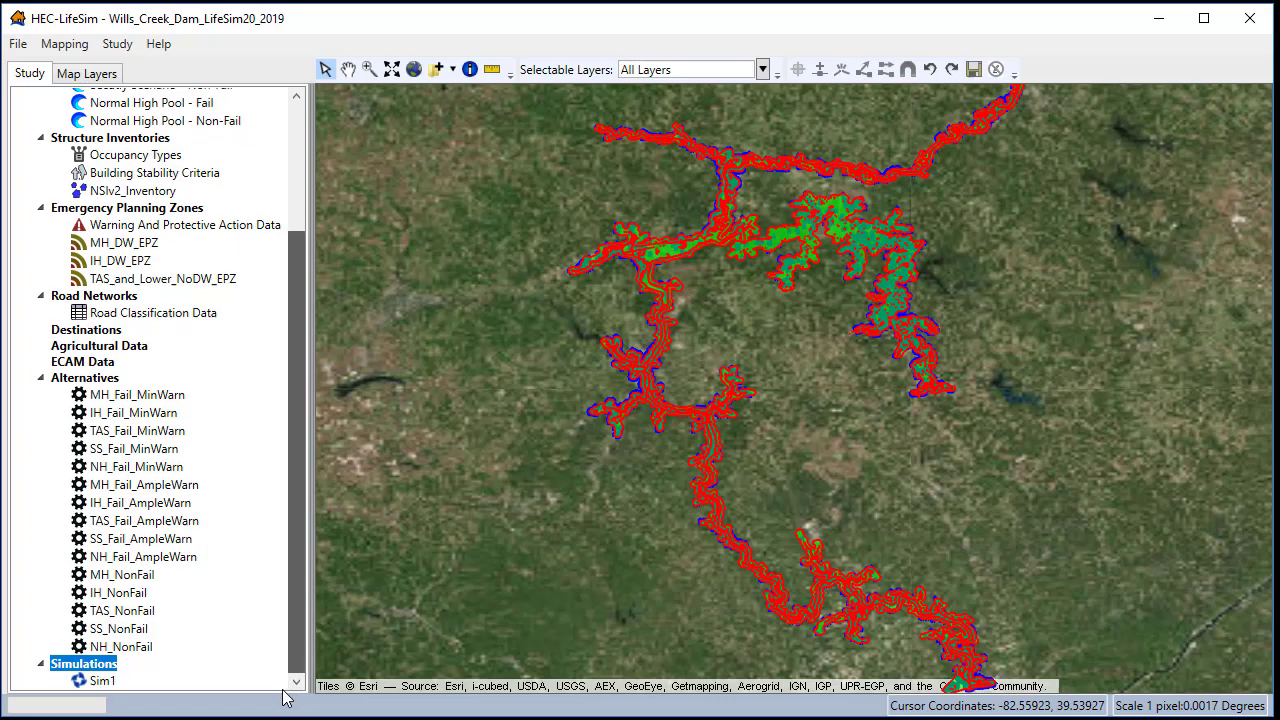
left_click(105, 682)
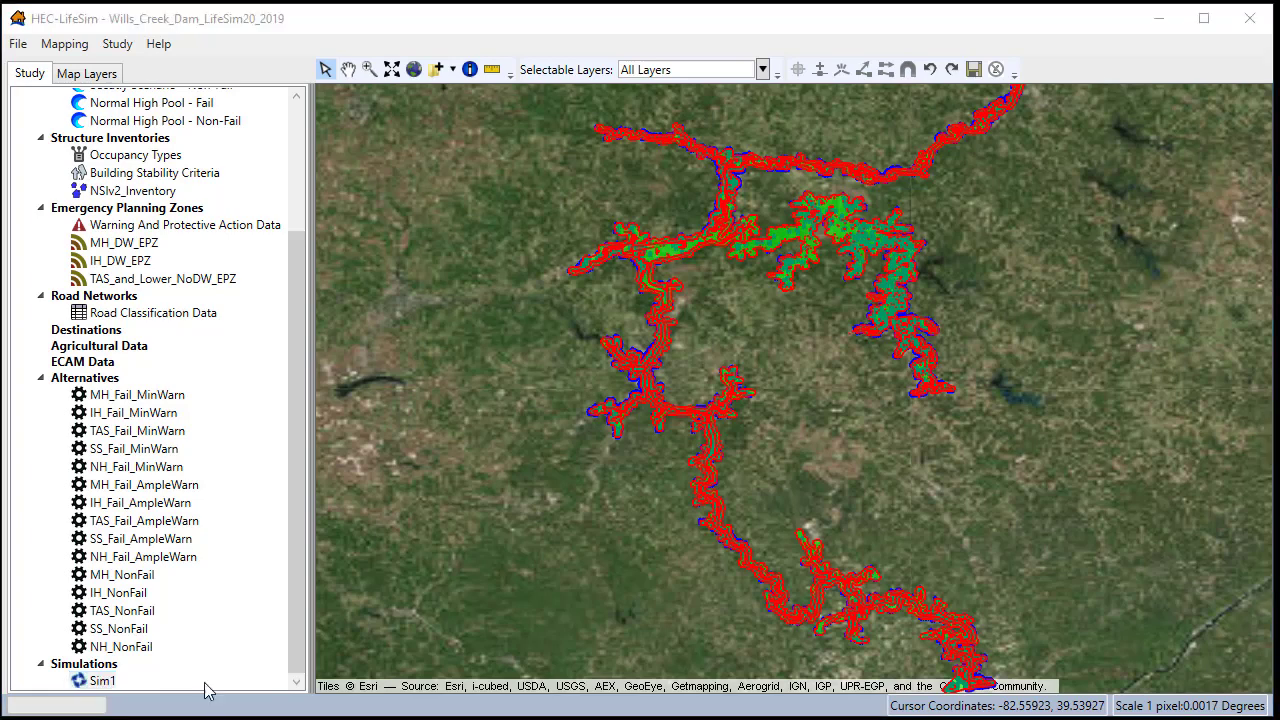
right_click(103, 680)
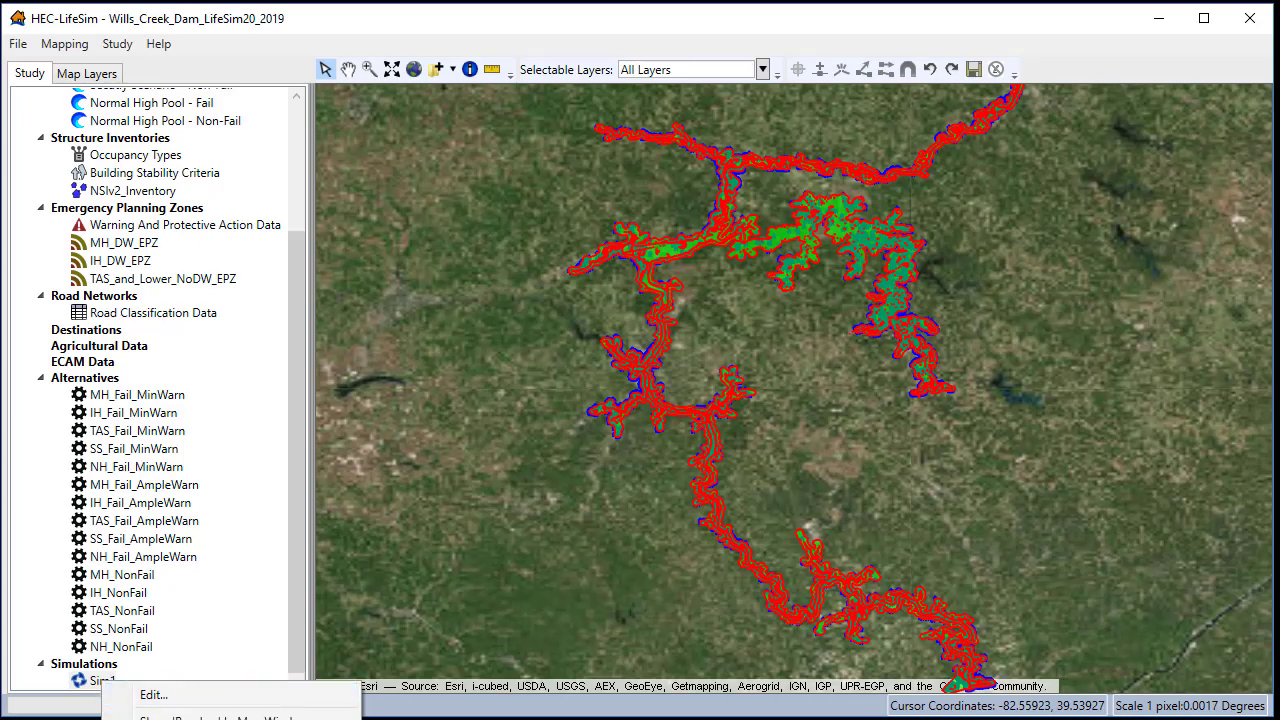
key("Escape")
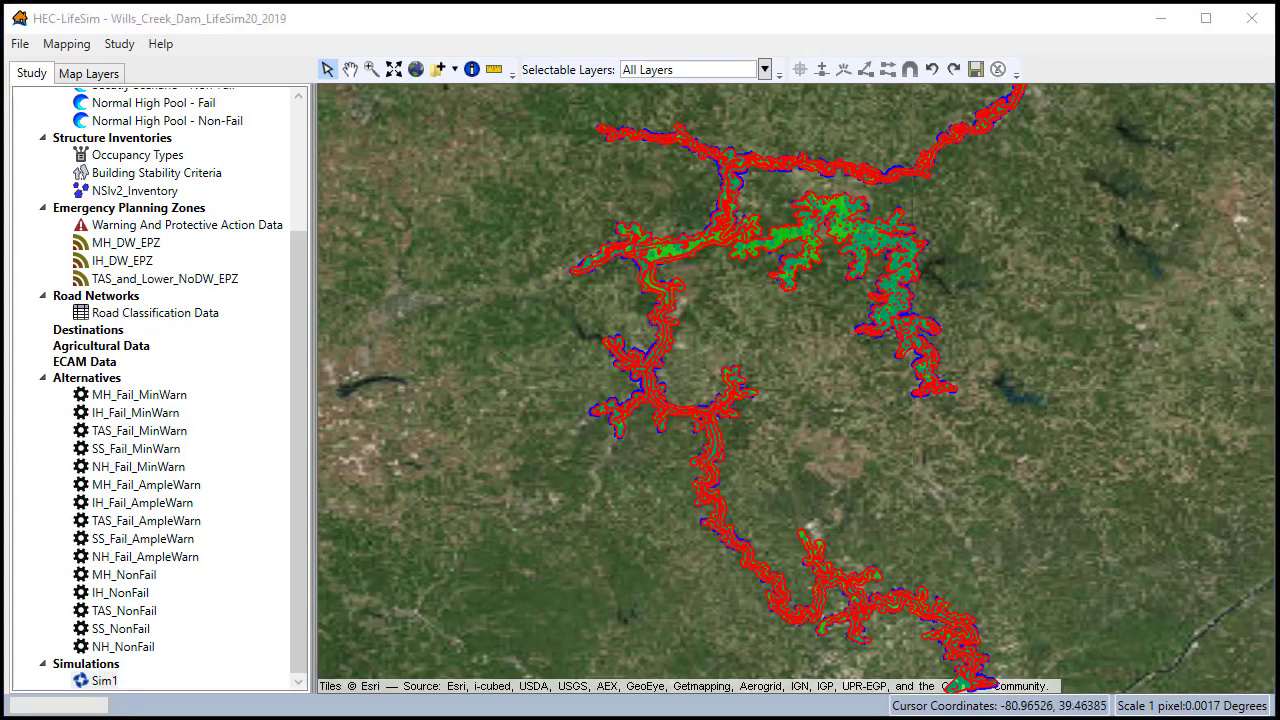
Run Sim1 and close the progress report showing structure 28687 outside all planning zones.
right_click(103, 680)
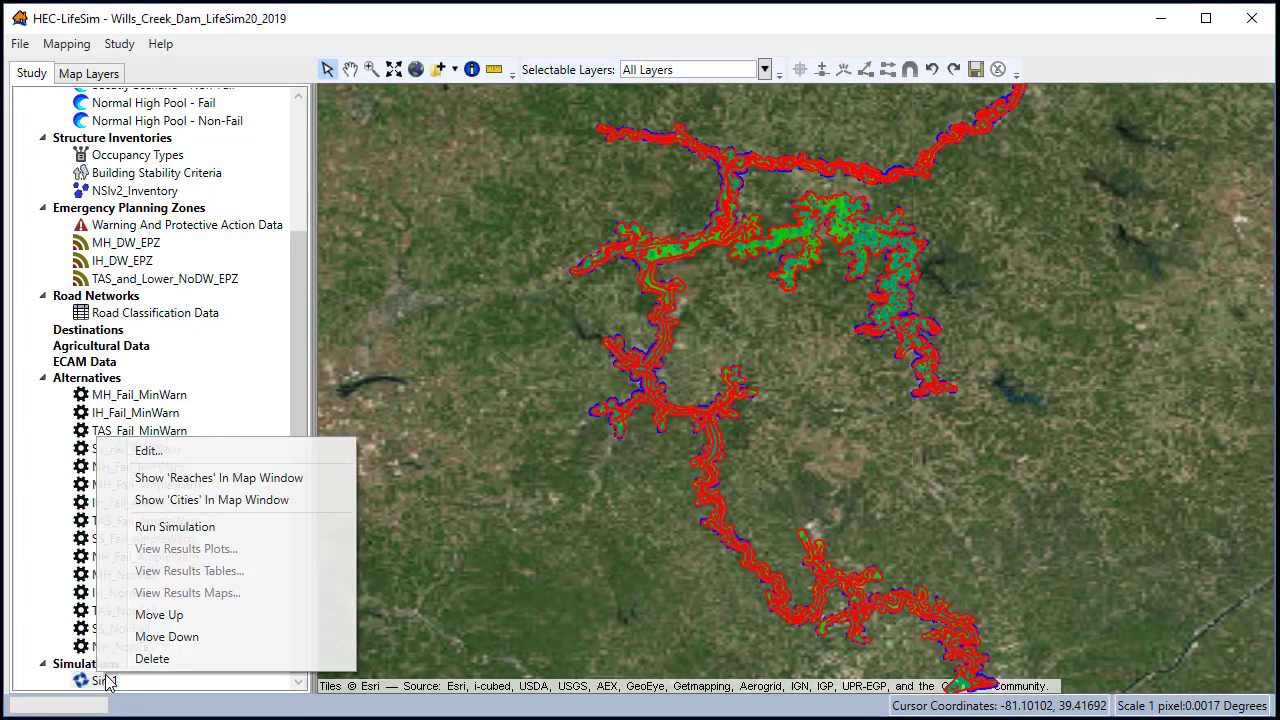
left_click(190, 536)
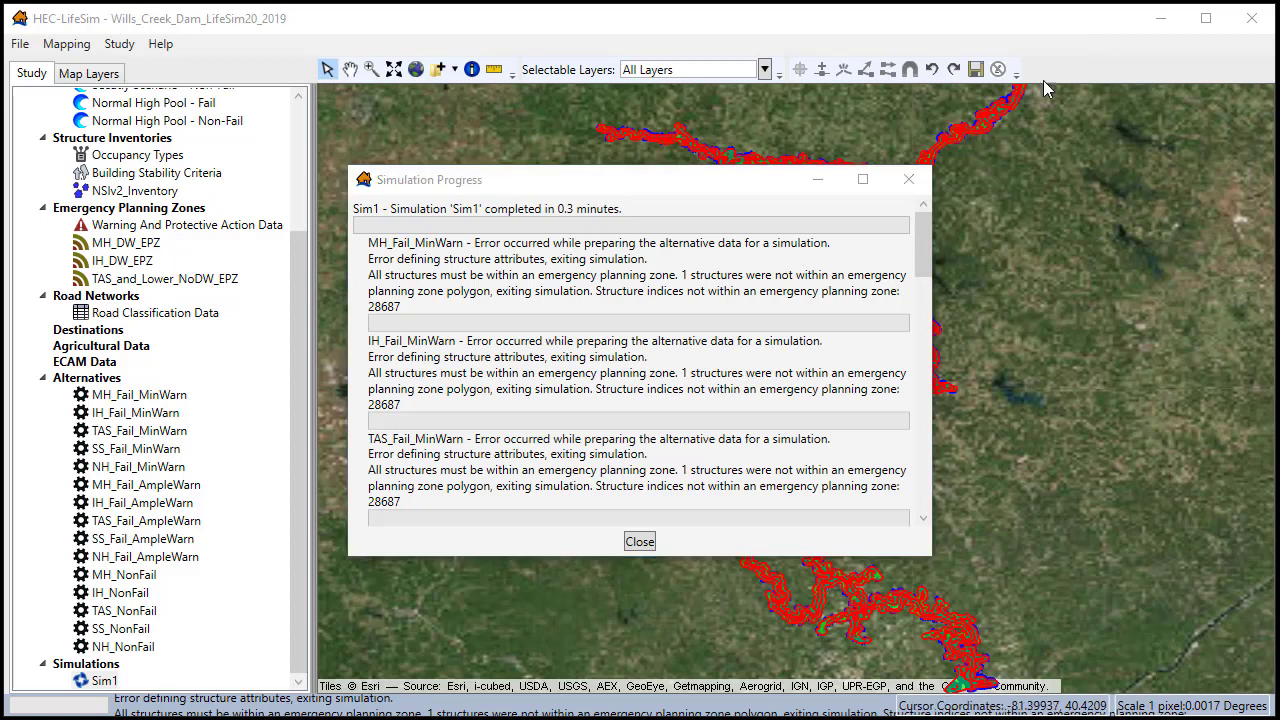
left_click(640, 541)
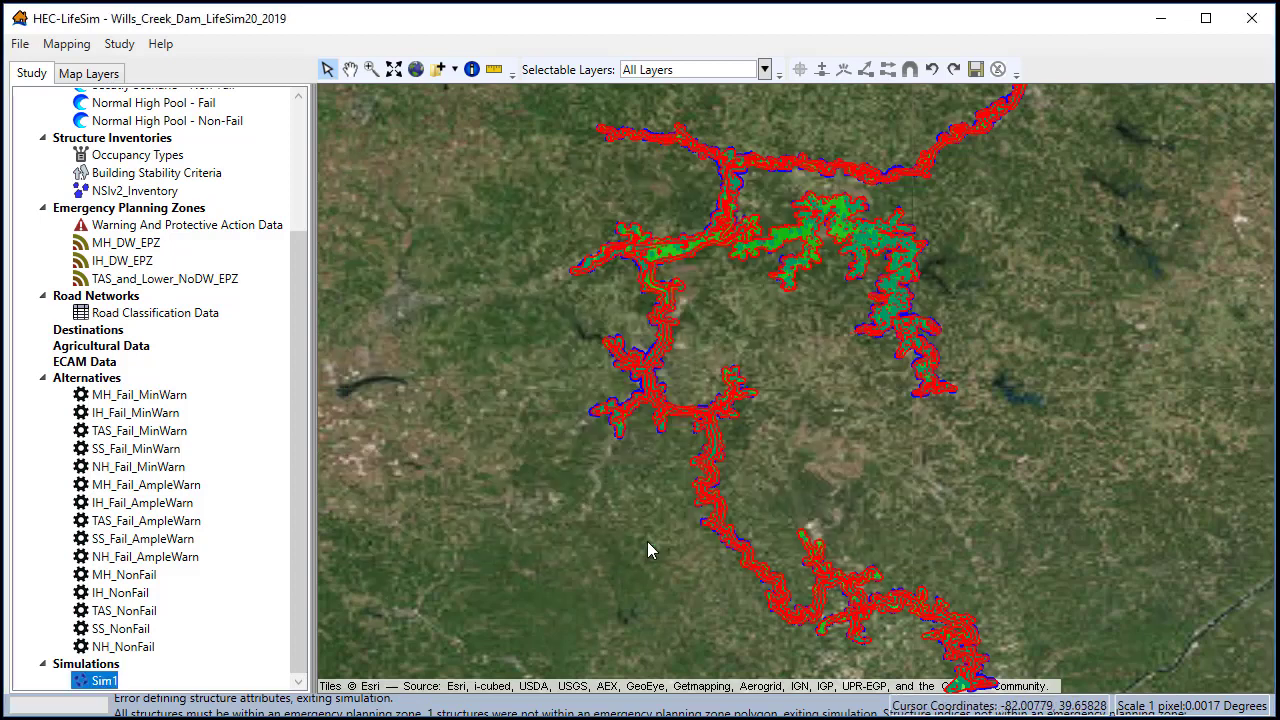
Hide the MH_DW_EPZ layer and open the NSIv2_Inventory attribute table.
left_click(98, 74)
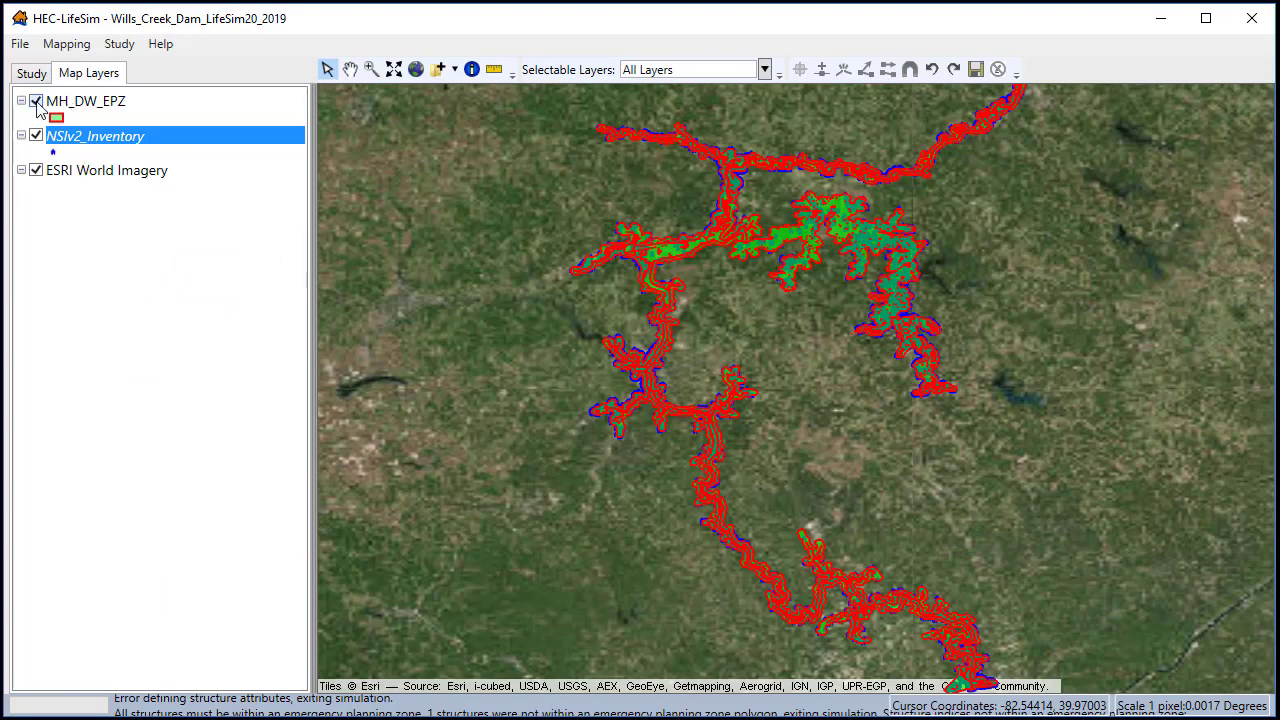
left_click(36, 101)
right_click(88, 139)
left_click(143, 153)
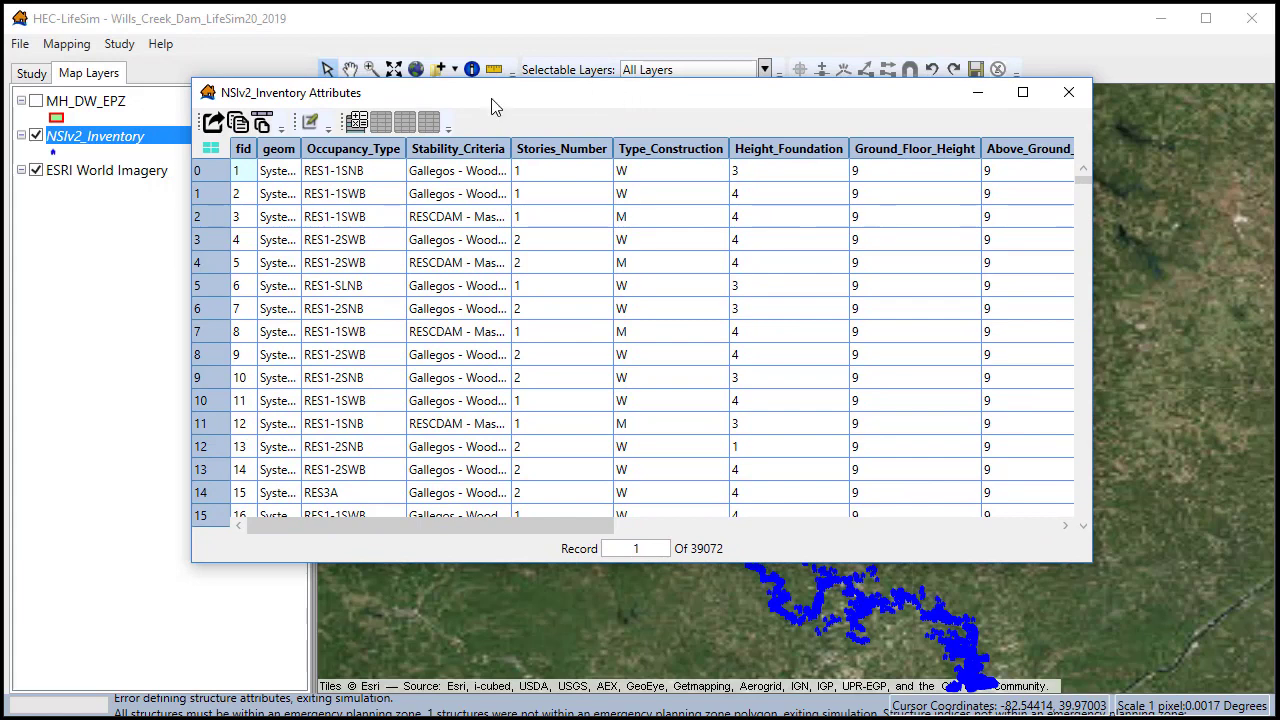
Search the fid column for 28687 and jump to that record.
left_click(243, 150)
right_click(246, 151)
left_click(298, 251)
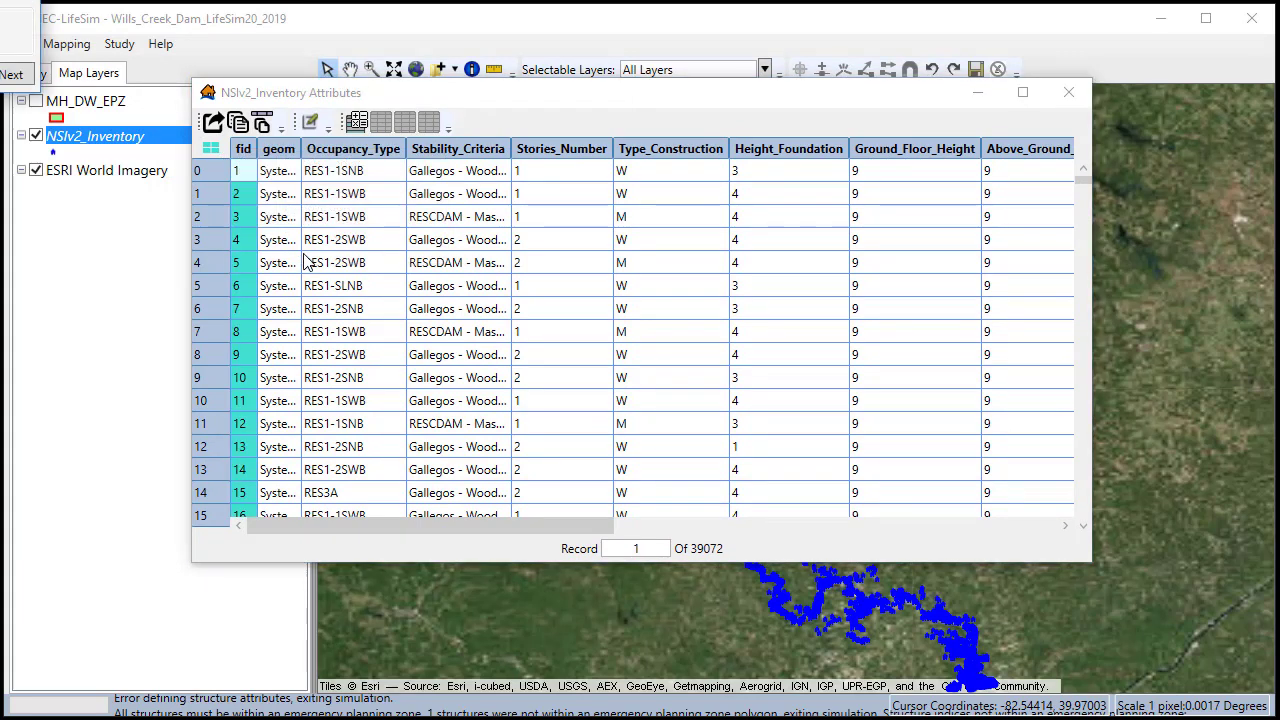
left_click_drag(246, 100, 531, 190)
left_click(458, 240)
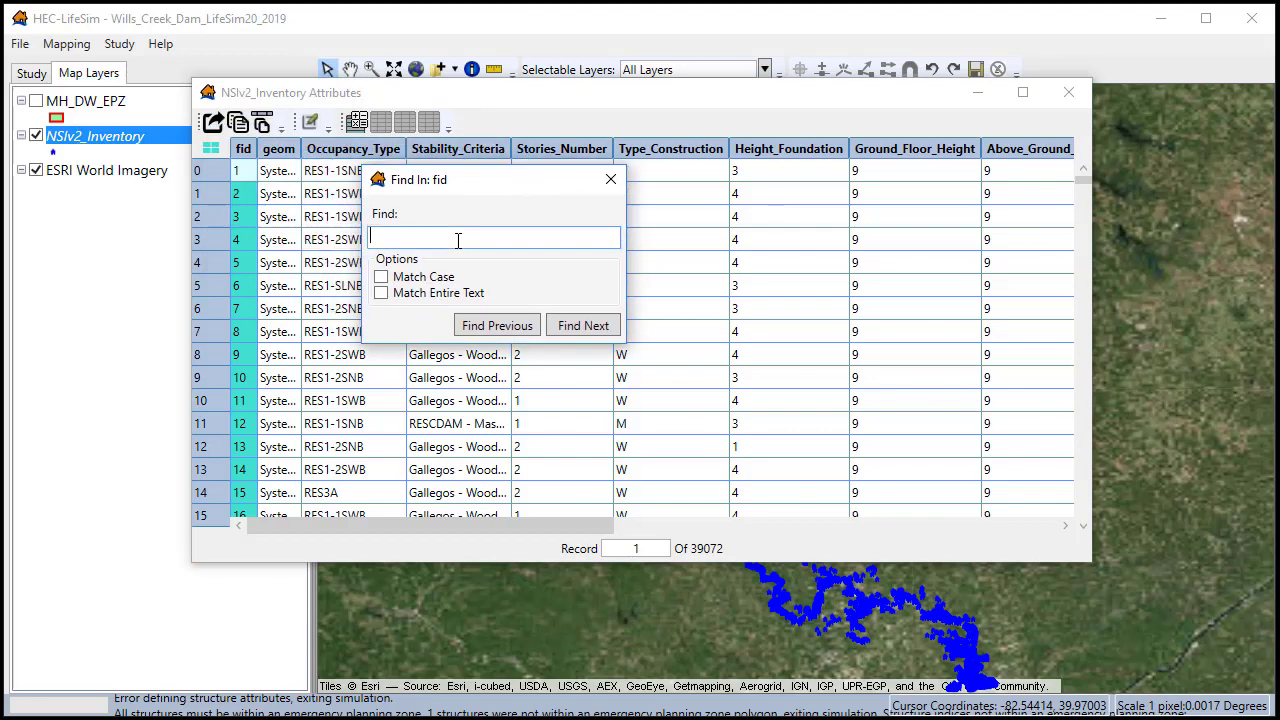
type("28687")
left_click(580, 325)
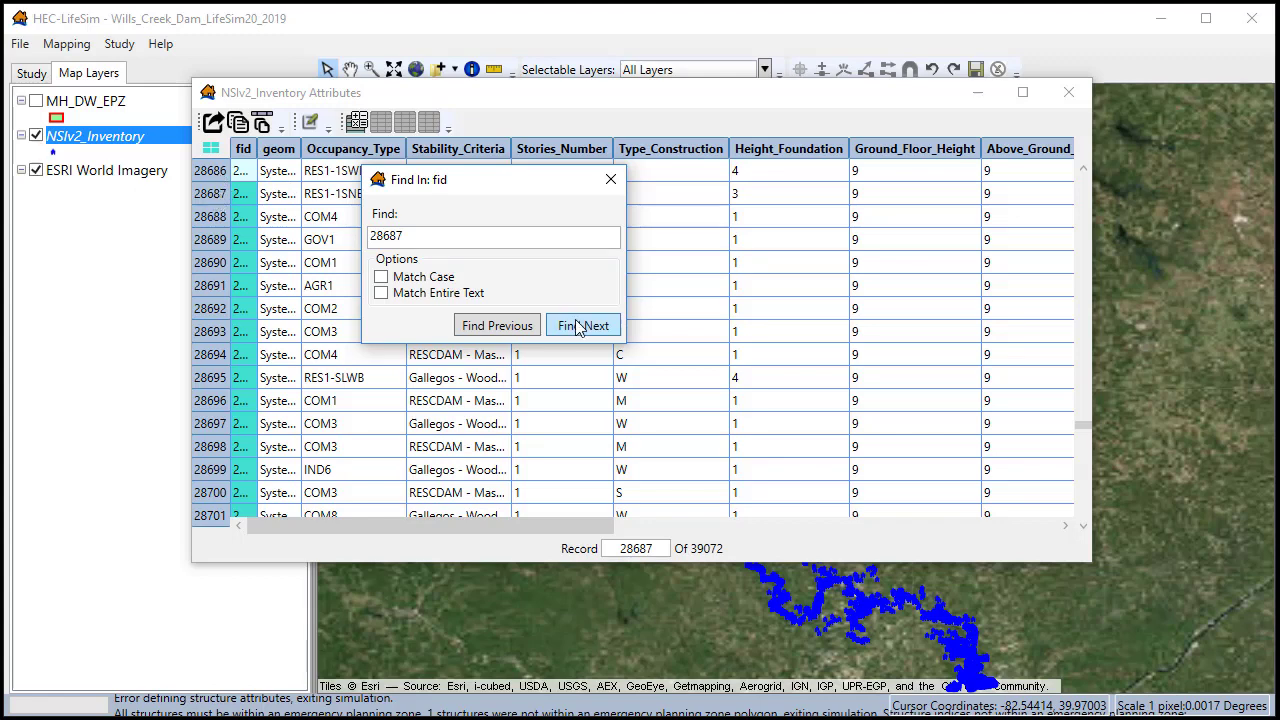
left_click(610, 179)
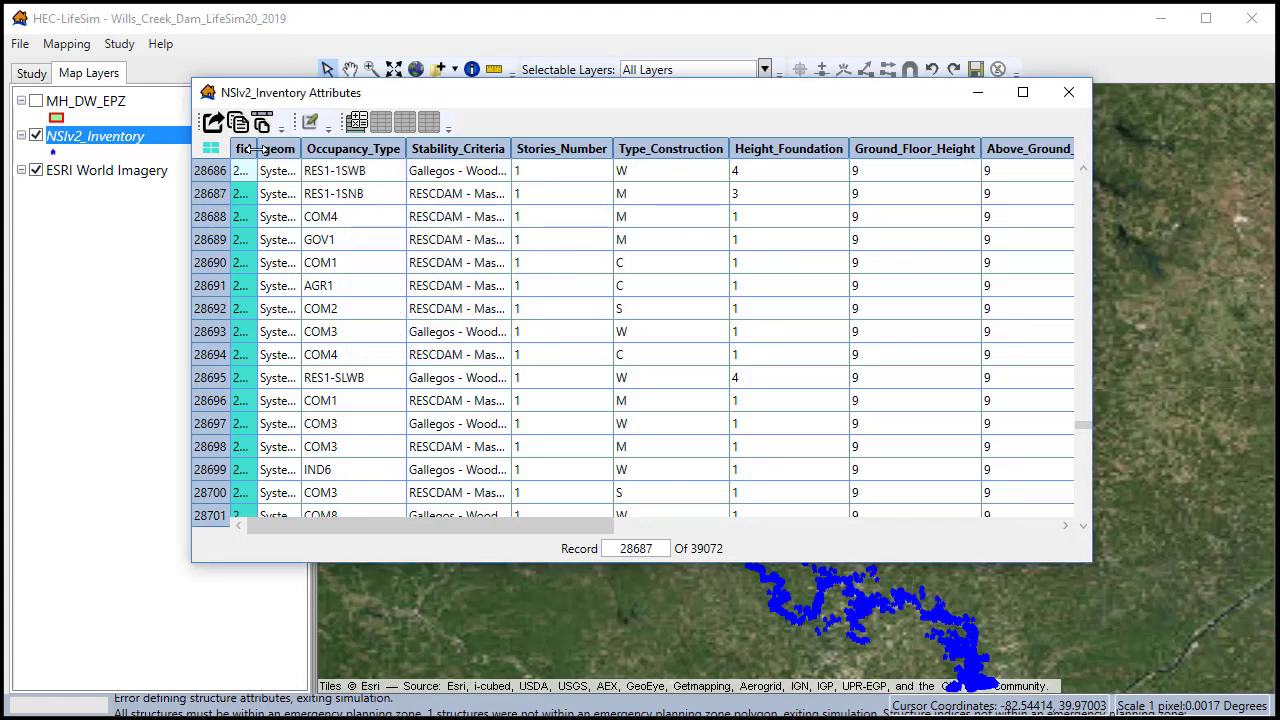
Widen the fid column, select record 28687, and zoom the map to it.
left_click_drag(258, 148, 300, 156)
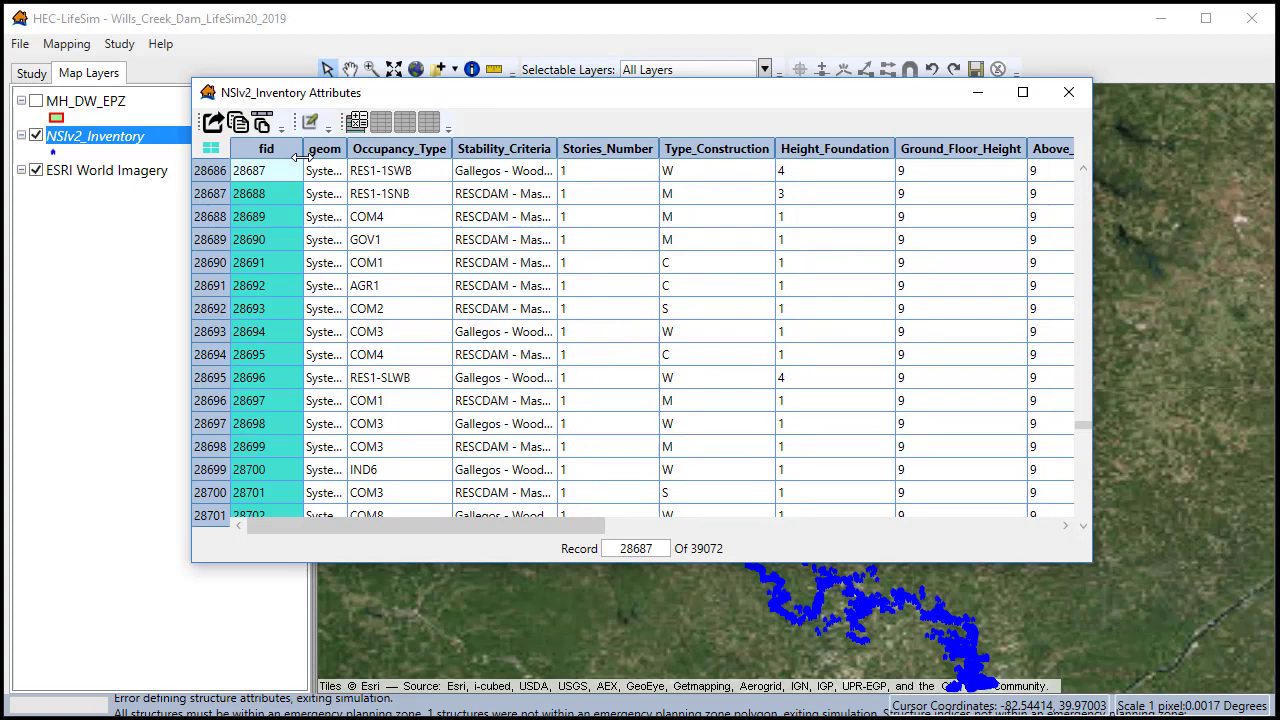
right_click(213, 176)
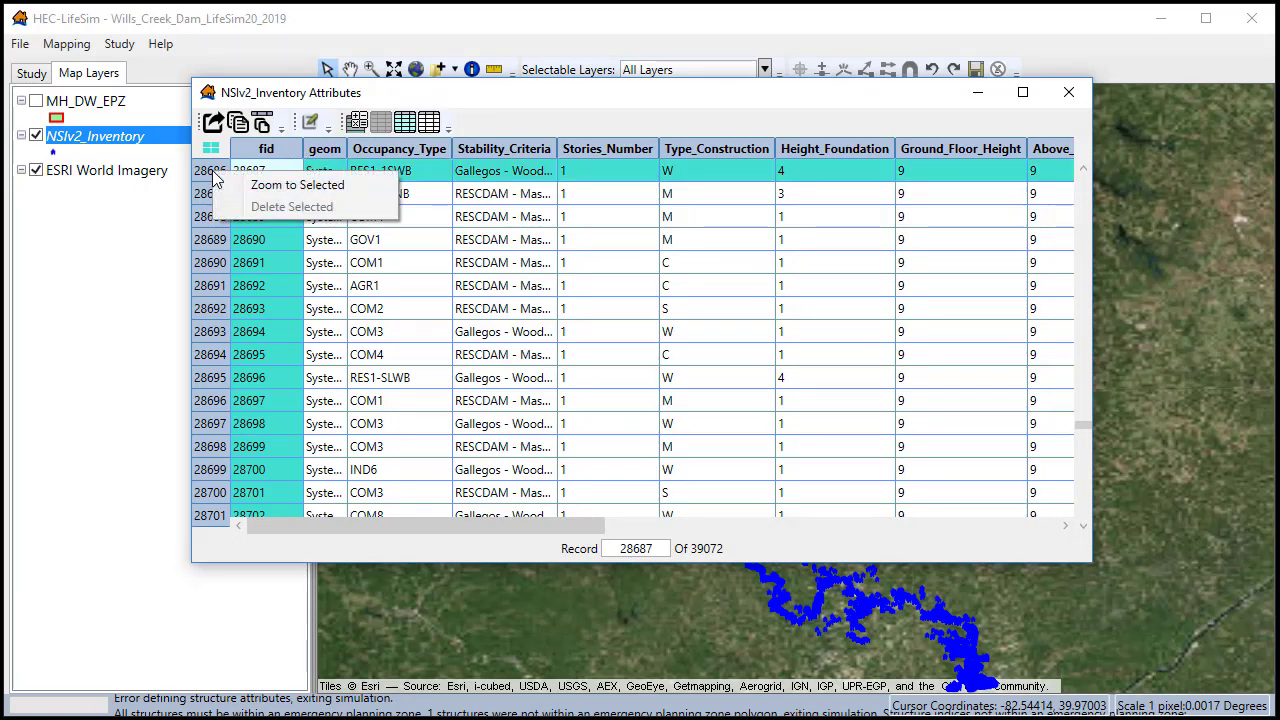
right_click(212, 193)
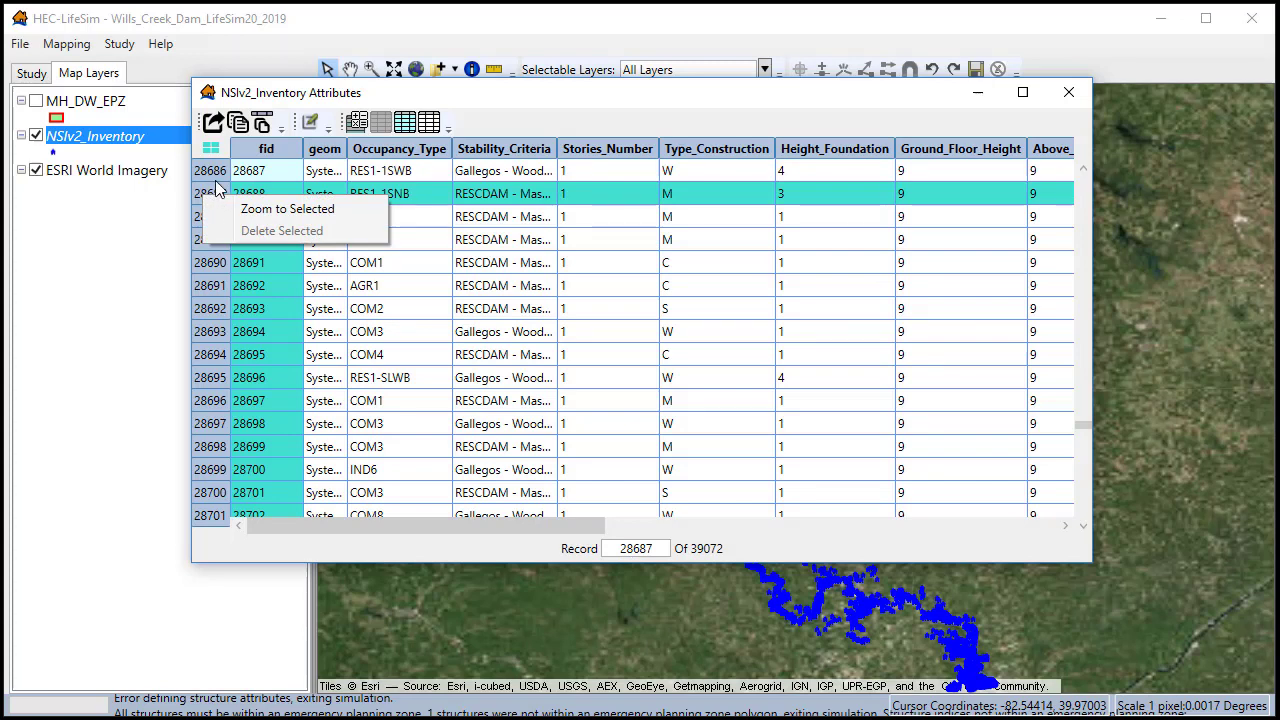
left_click(277, 218)
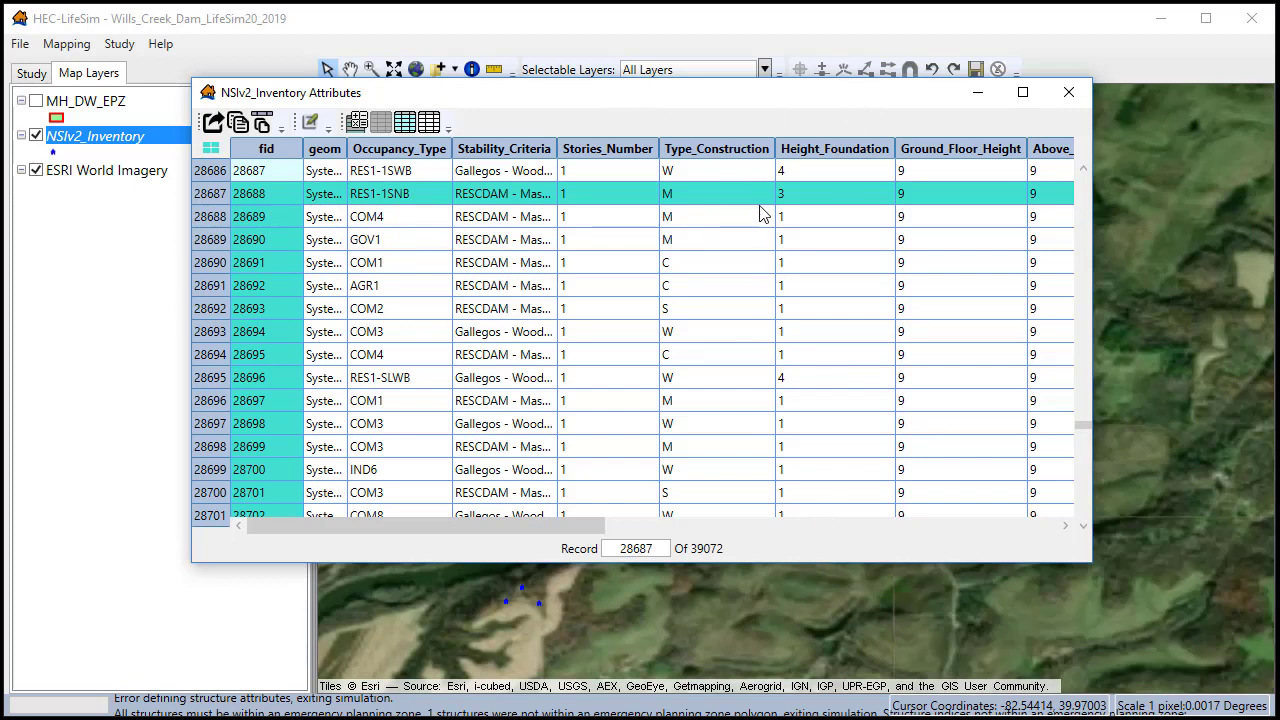
Show the MH_DW_EPZ layer again and start editing NSIv2_Inventory.
left_click_drag(742, 82, 737, 532)
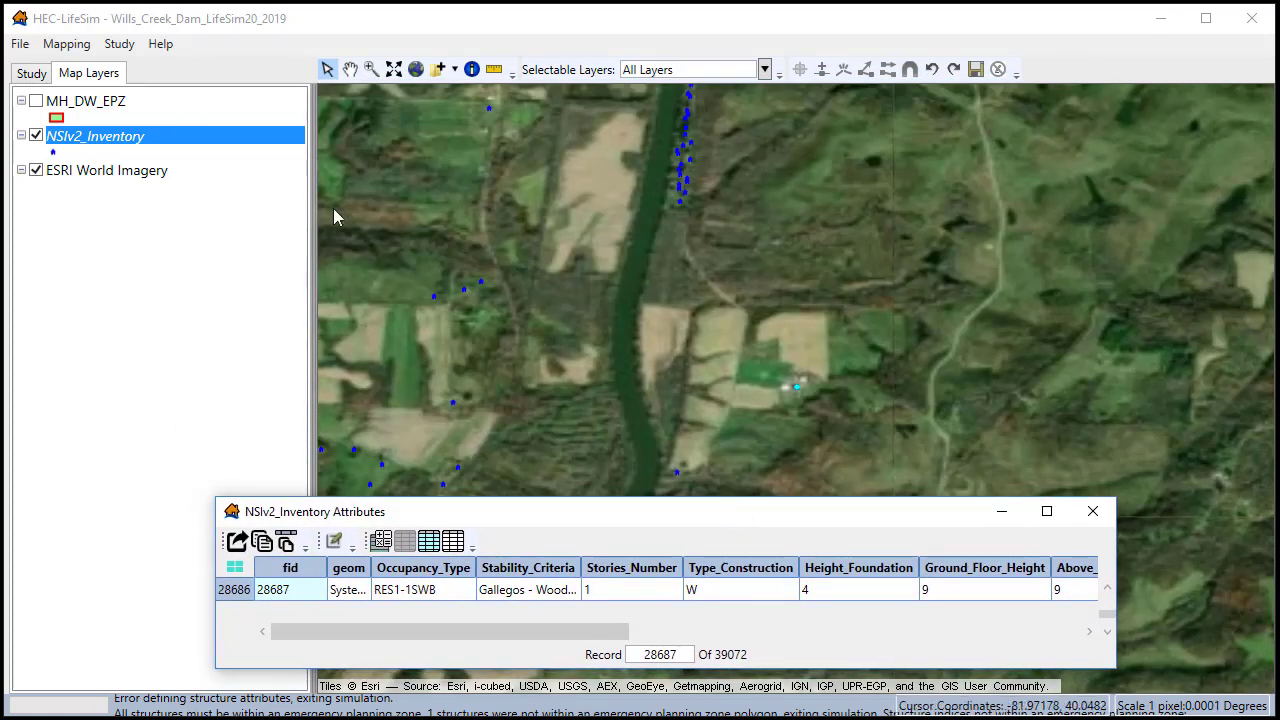
left_click(38, 102)
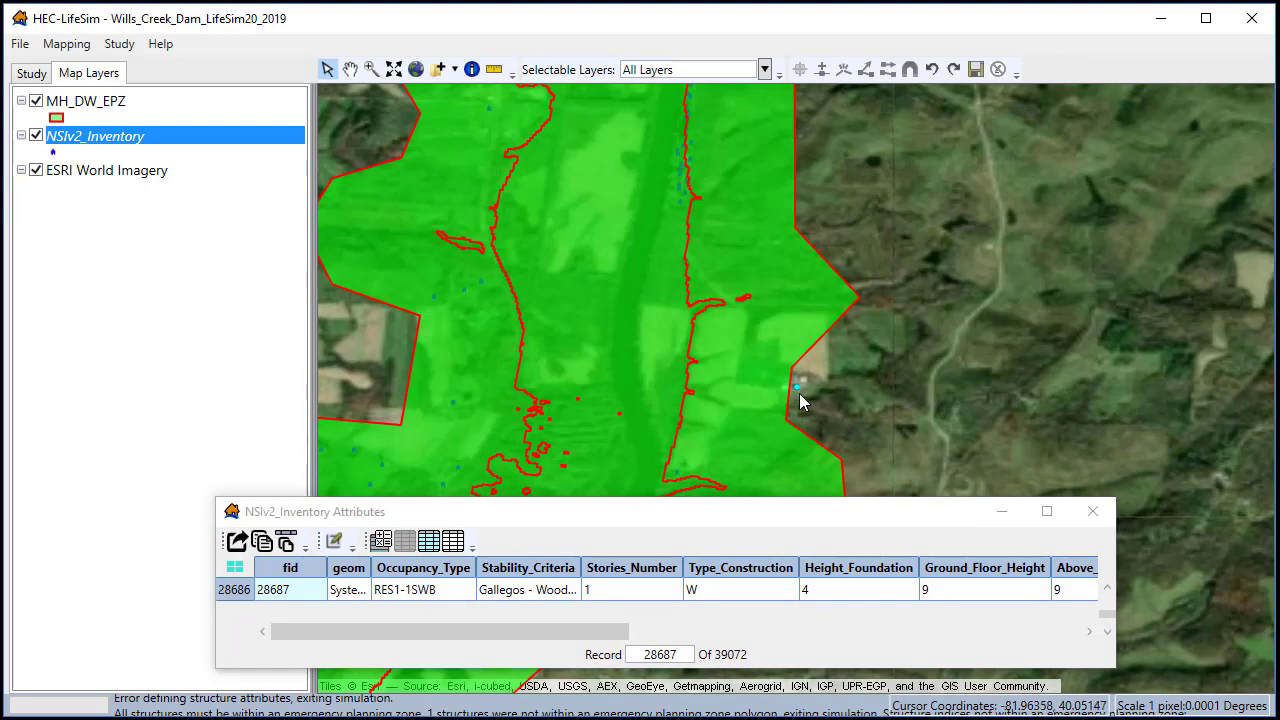
right_click(95, 139)
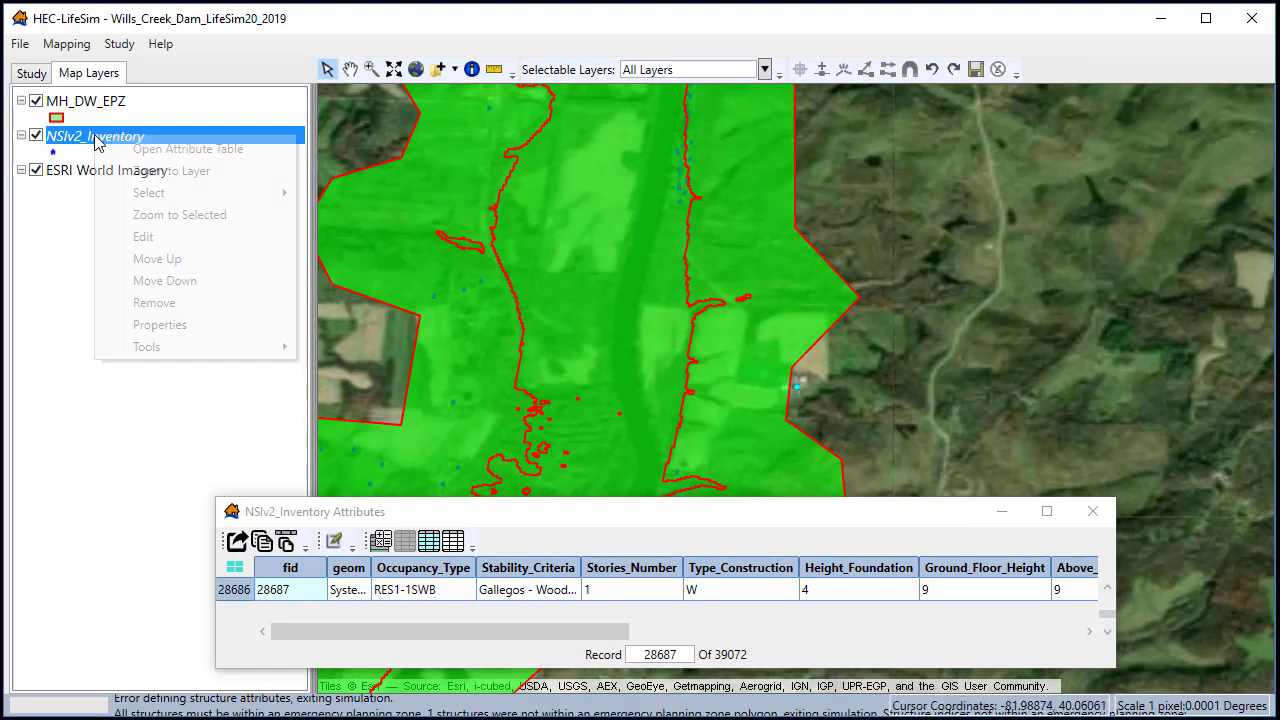
left_click(165, 243)
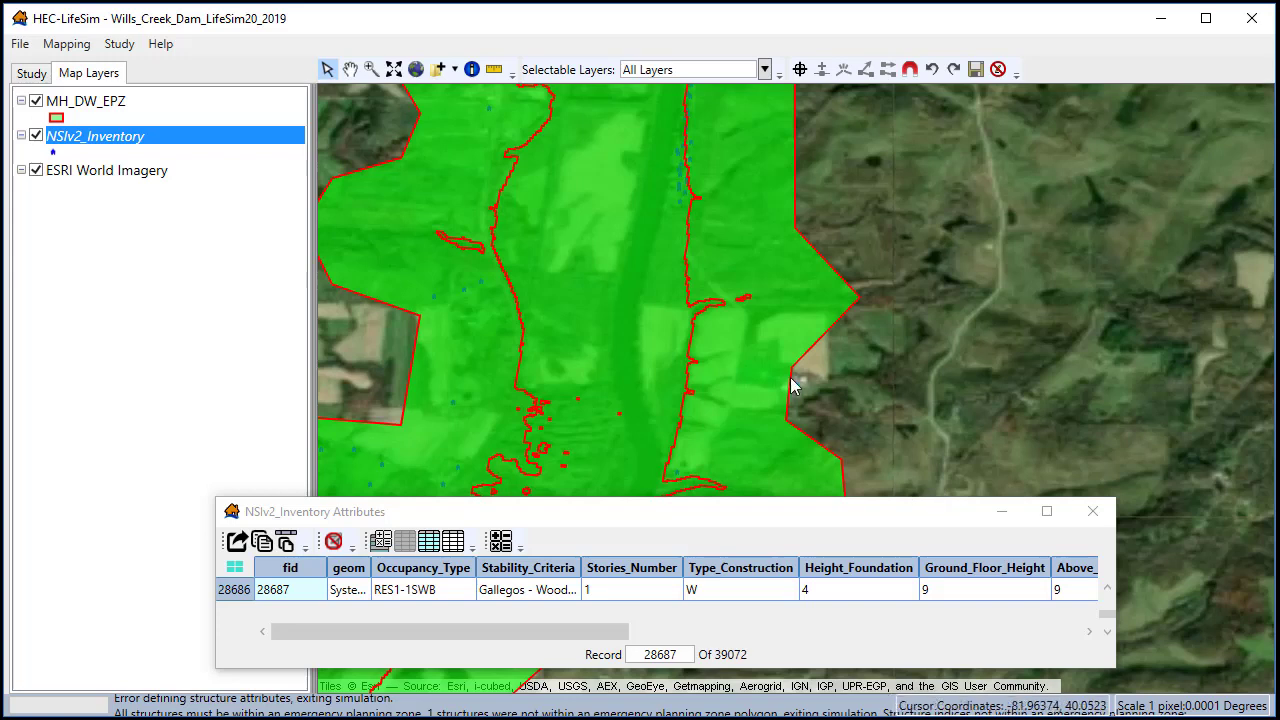
Delete the structure point outside the green zone, save edits, stop editing, and close the table.
left_click(797, 389)
right_click(796, 387)
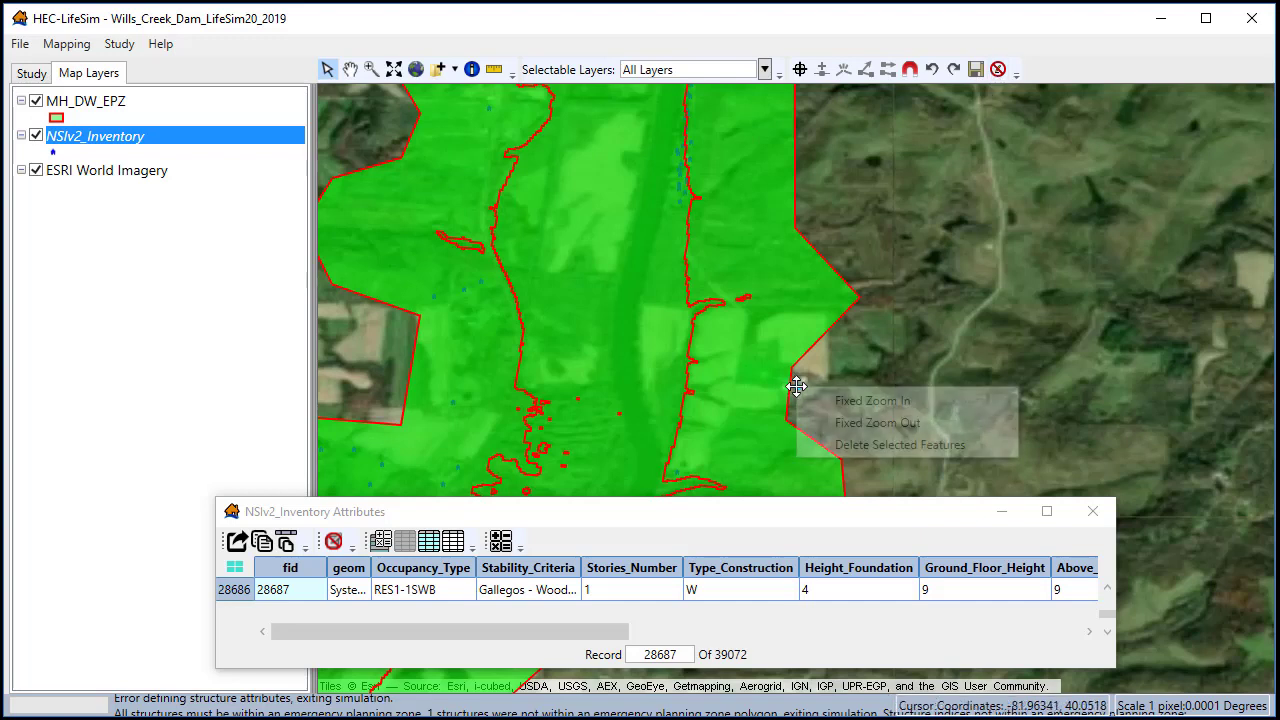
left_click(880, 446)
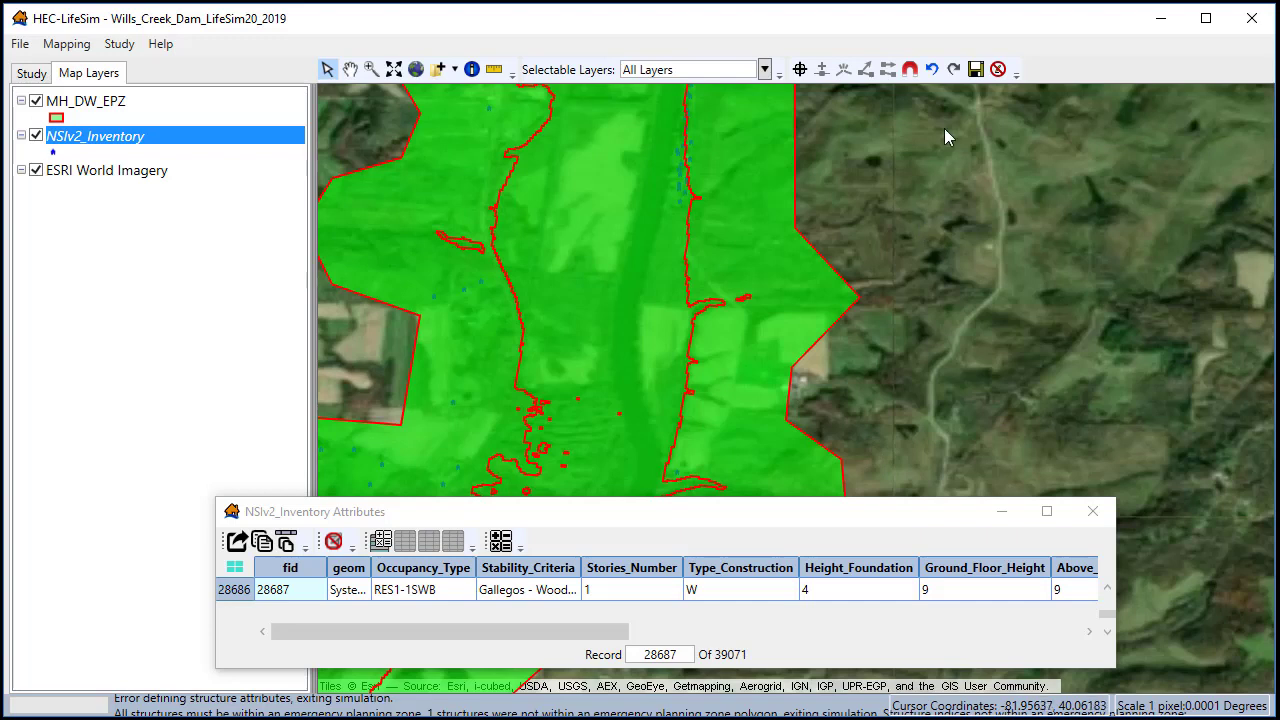
left_click(976, 70)
left_click(999, 71)
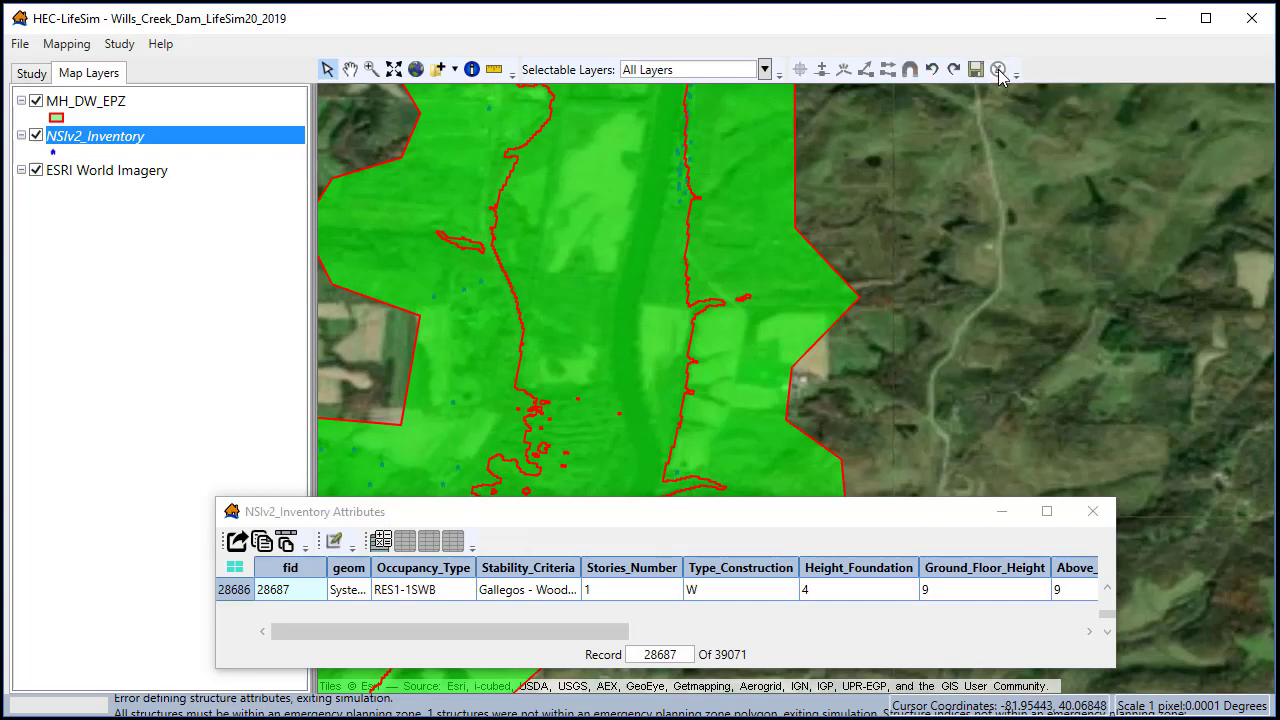
left_click(1095, 515)
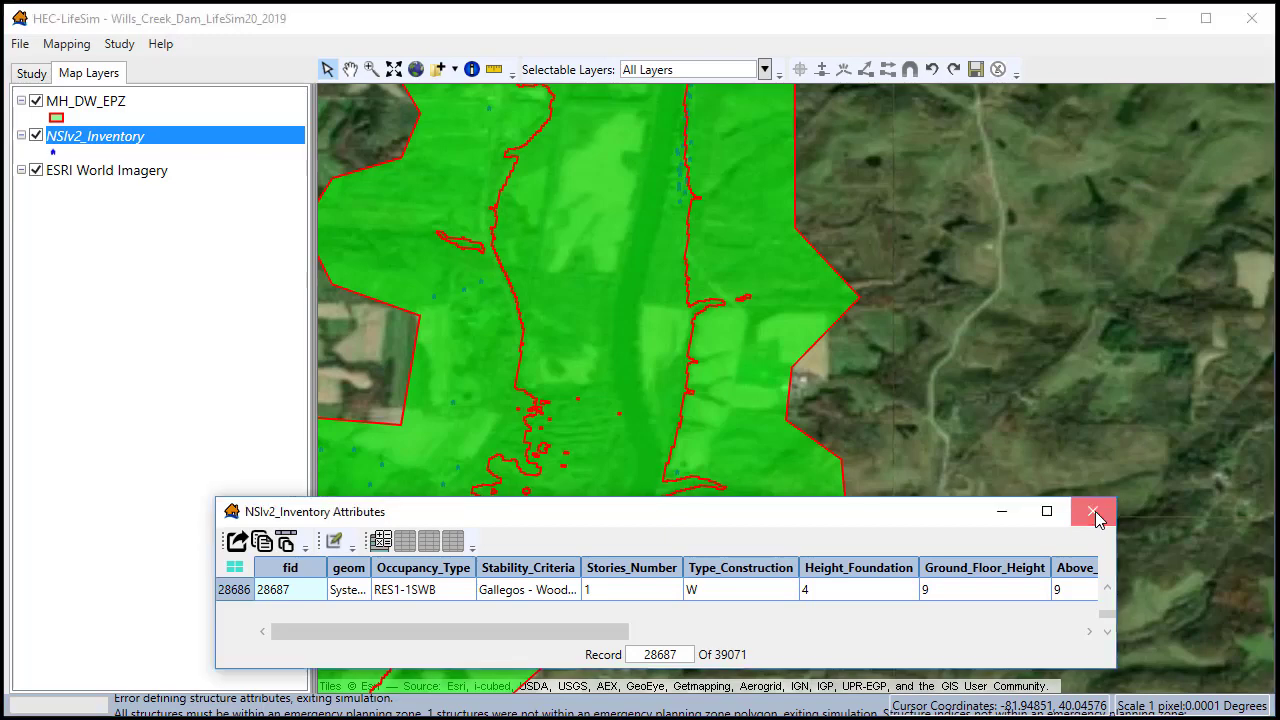
Run Sim1 again from the Simulations entry in the study tree.
left_click(45, 75)
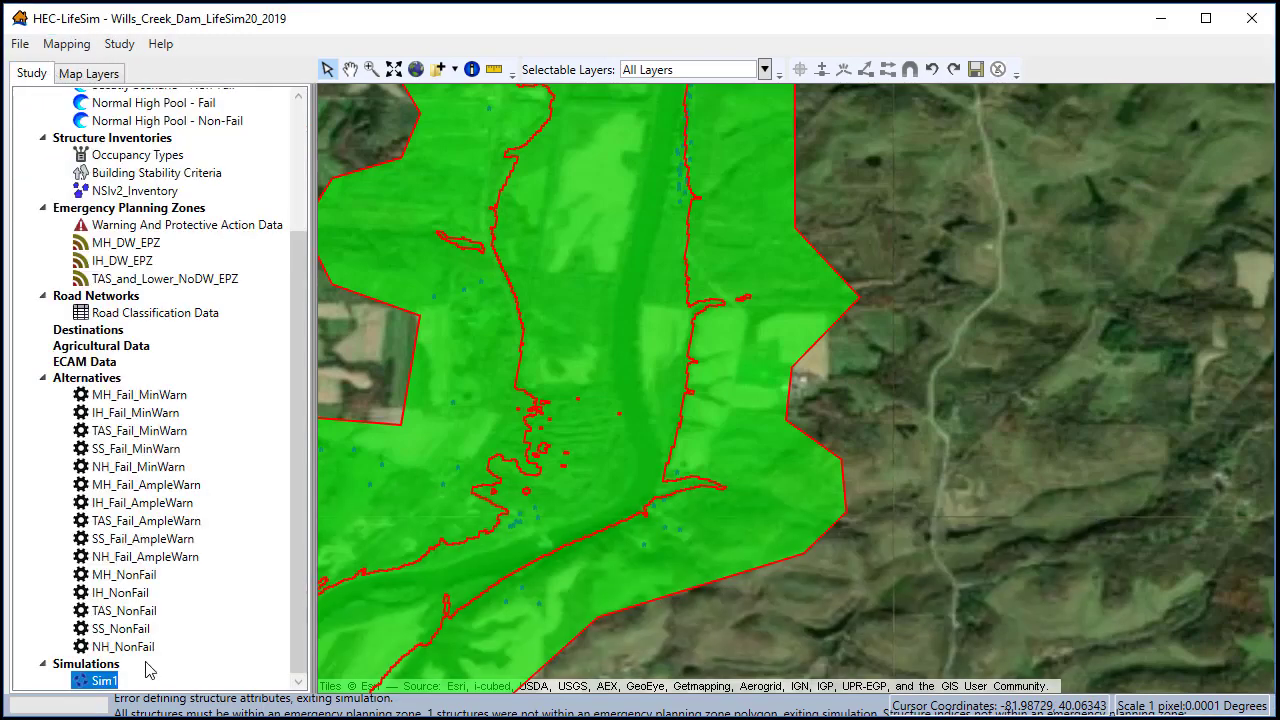
right_click(100, 681)
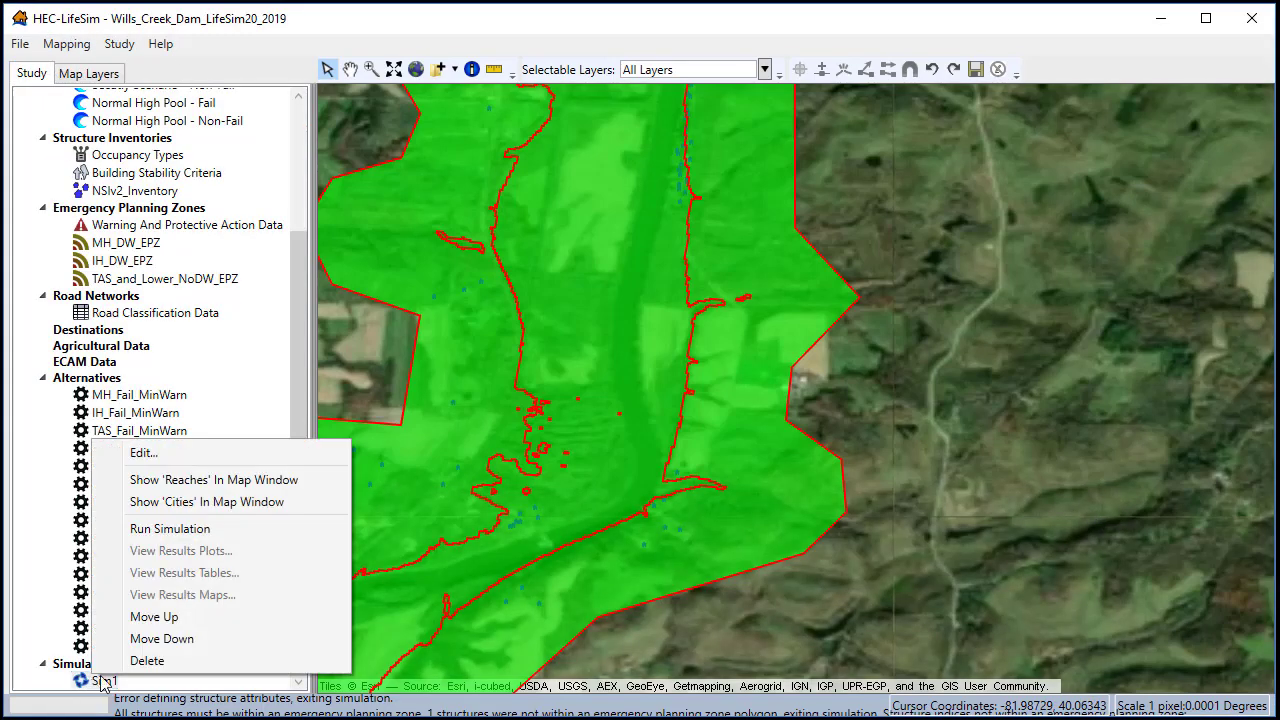
left_click(187, 530)
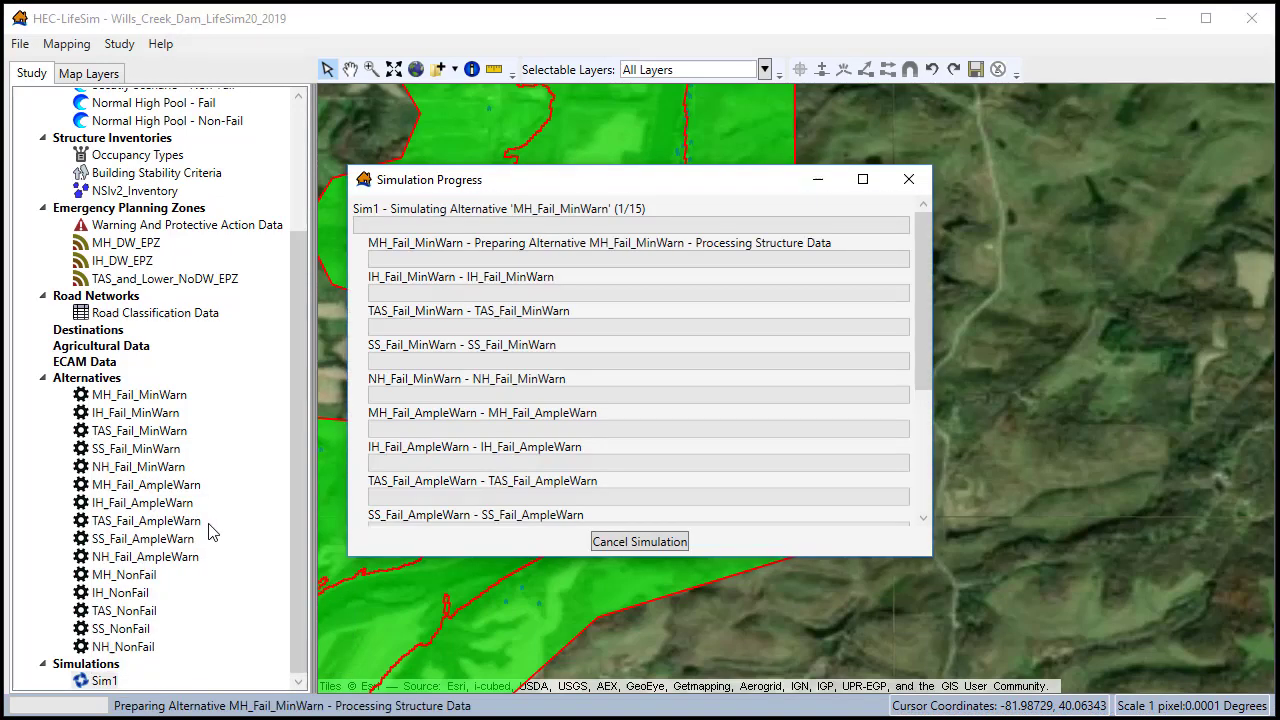